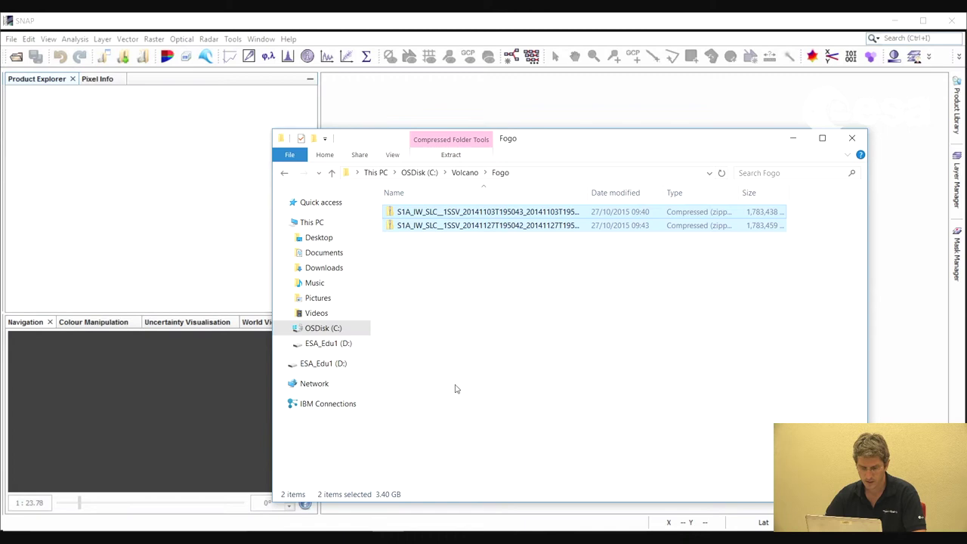
Load both zipped Sentinel-1 SLC products from the Fogo folder into SNAP.
click(490, 260)
drag(492, 258, 120, 190)
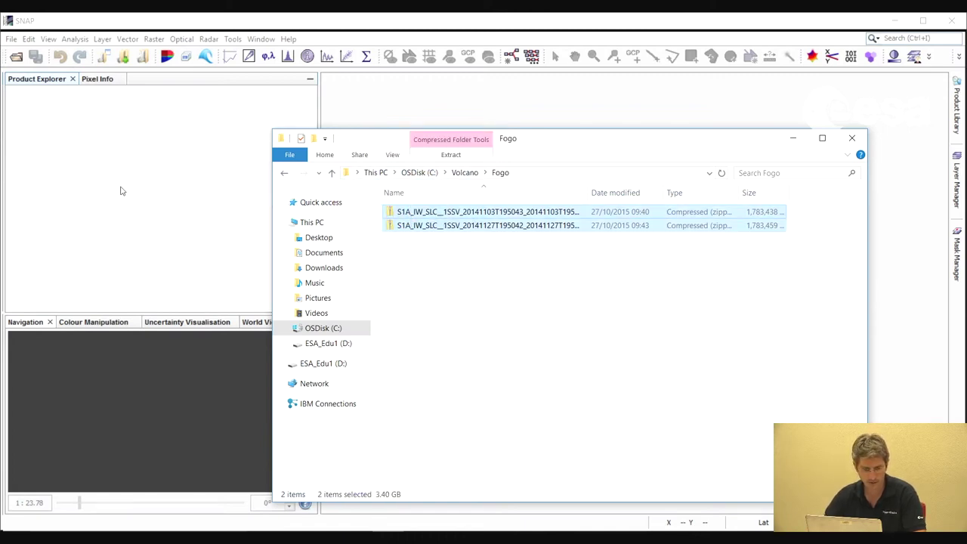
click(299, 22)
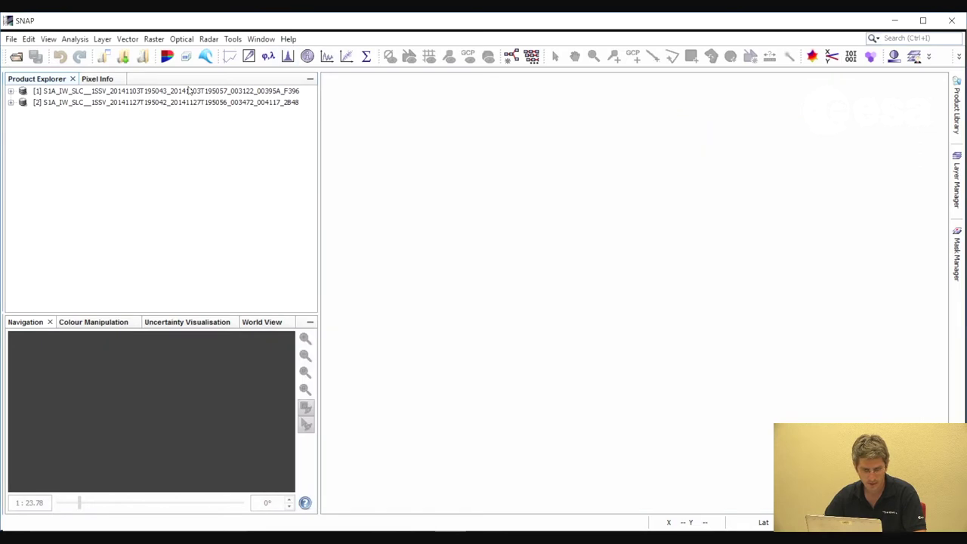
Expand the first product down to its list of bands, and expand the second product to show its contents.
double_click(189, 91)
click(23, 147)
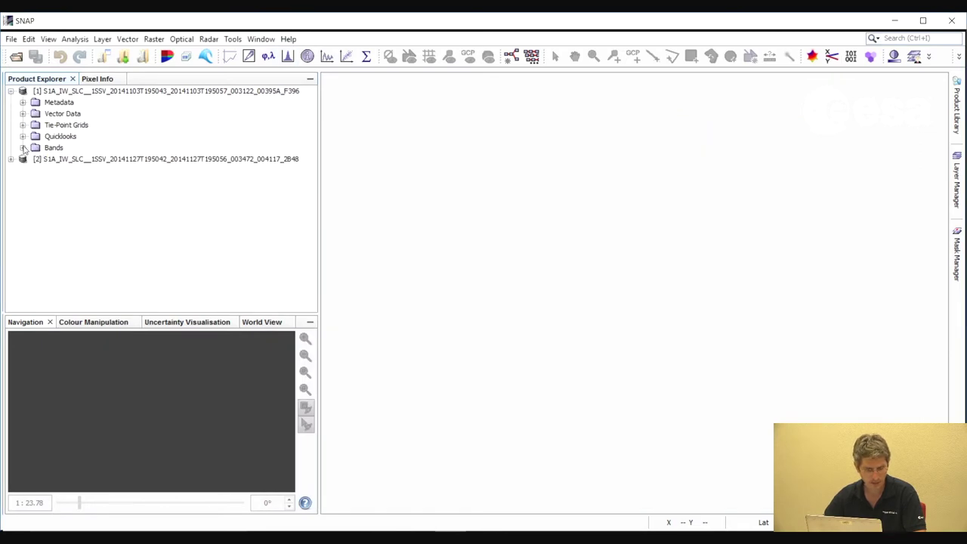
click(22, 147)
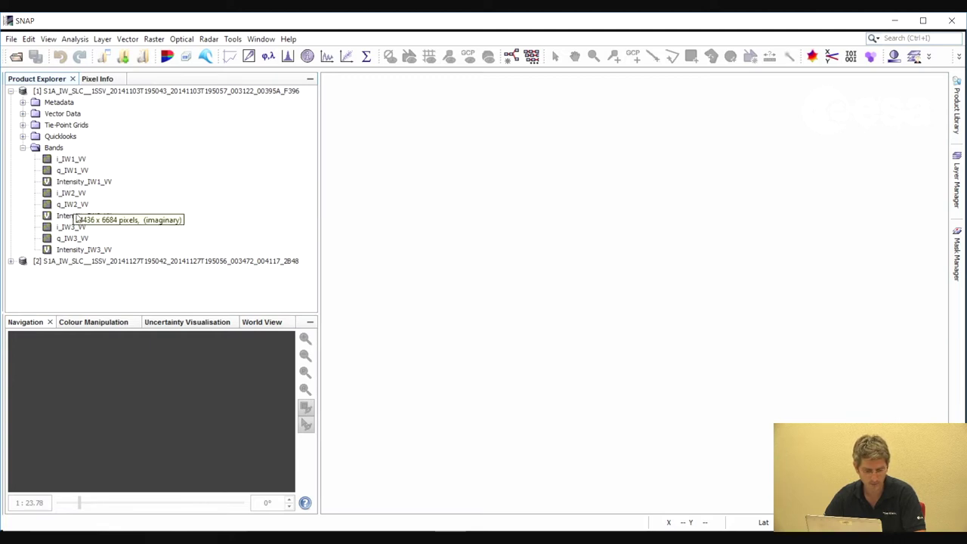
click(11, 262)
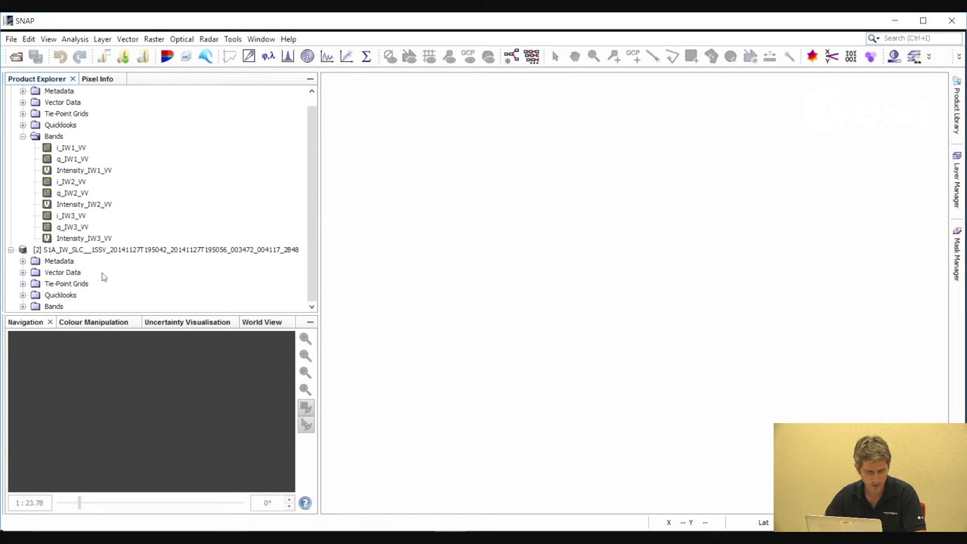
scroll(81, 198, up, 1)
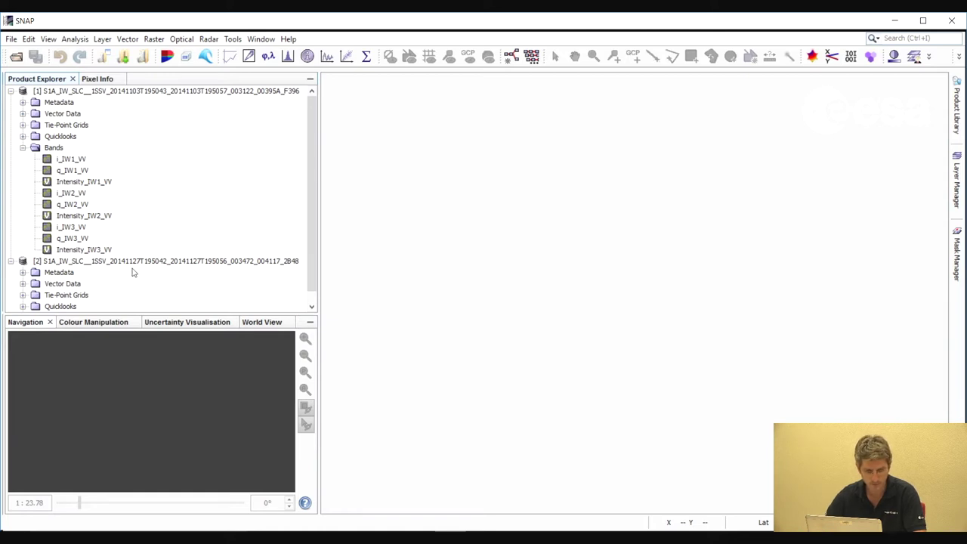
Inspect the product footprints on the world globe, and display the Intensity_IW3_VV band of the first product.
click(257, 324)
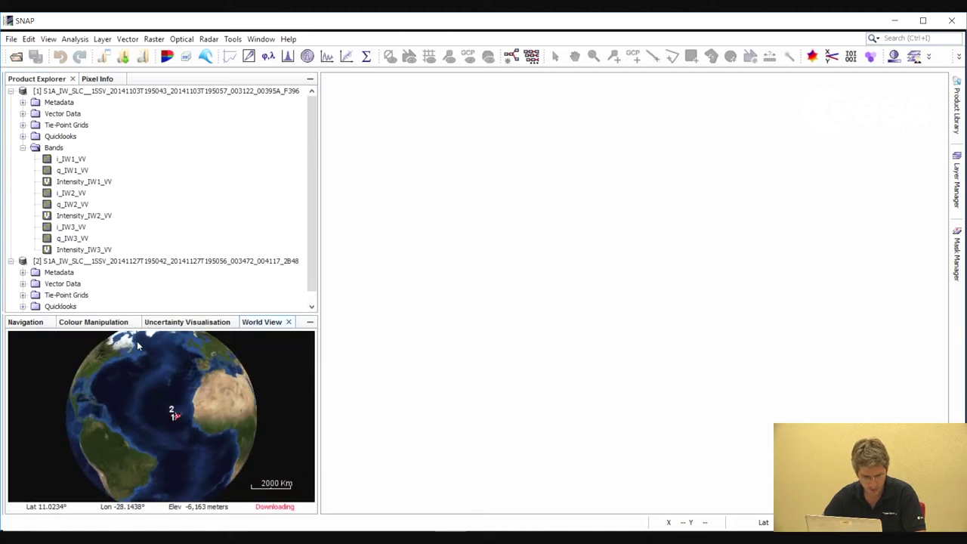
scroll(188, 426, up, 5)
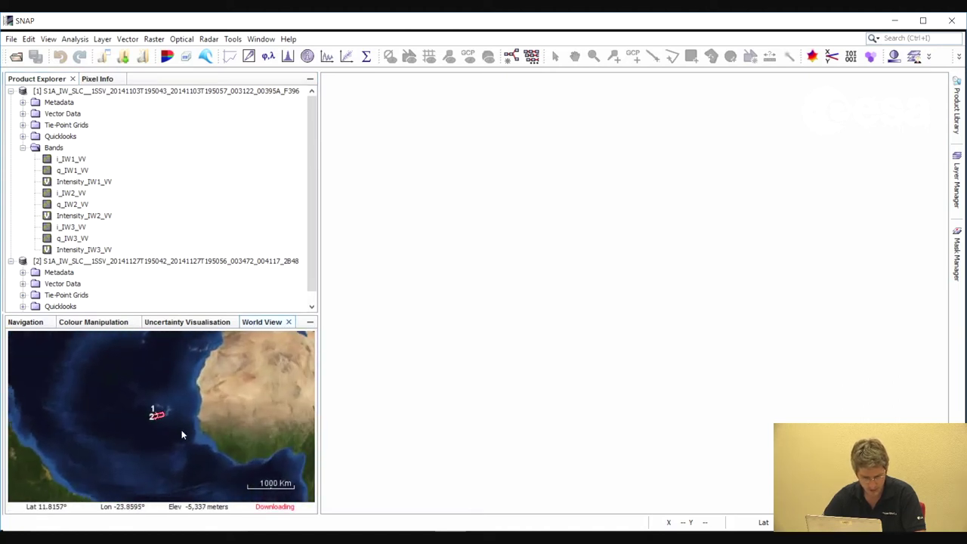
drag(181, 435, 155, 438)
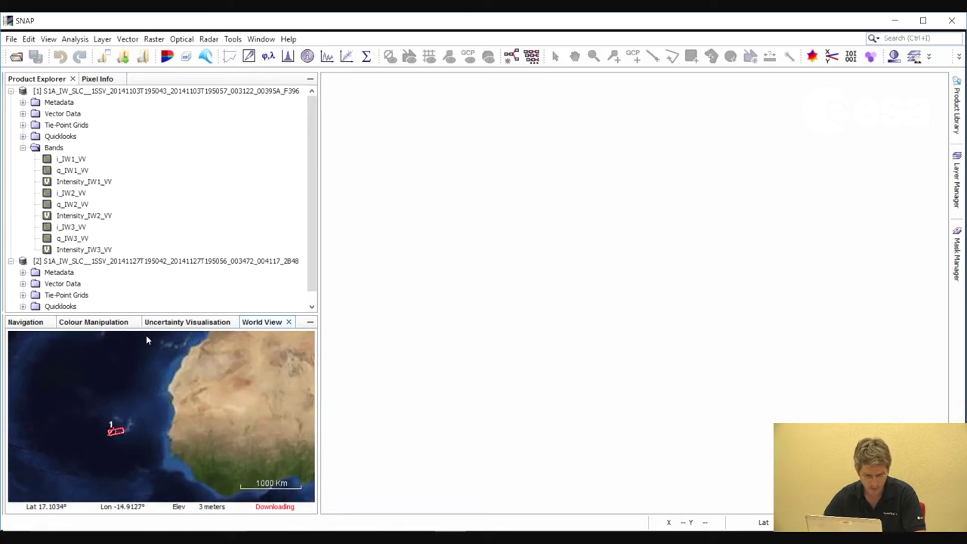
scroll(177, 417, down, 4)
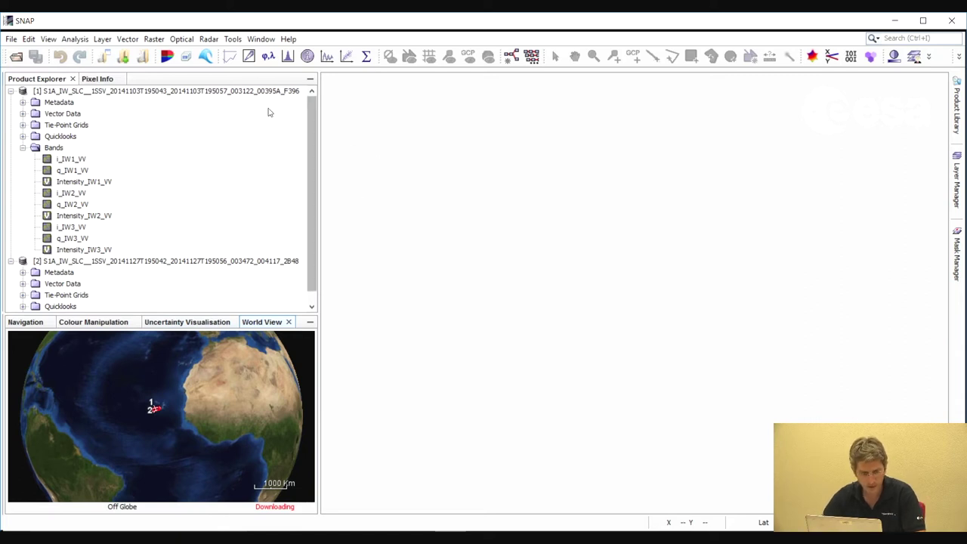
double_click(72, 252)
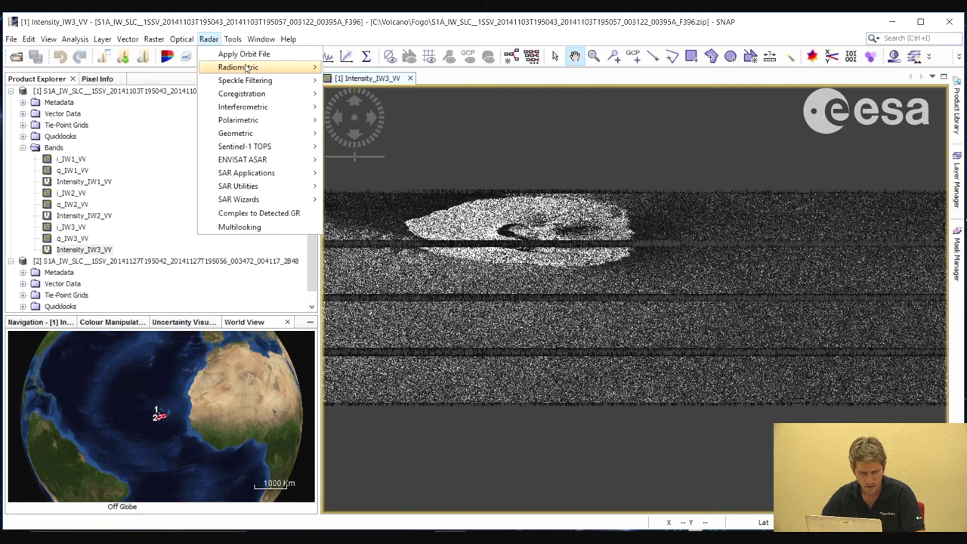
Set up an S-1 TOPS Split of the first product with subswath IW3 and bursts 1 to 2.
mouse_move(249, 149)
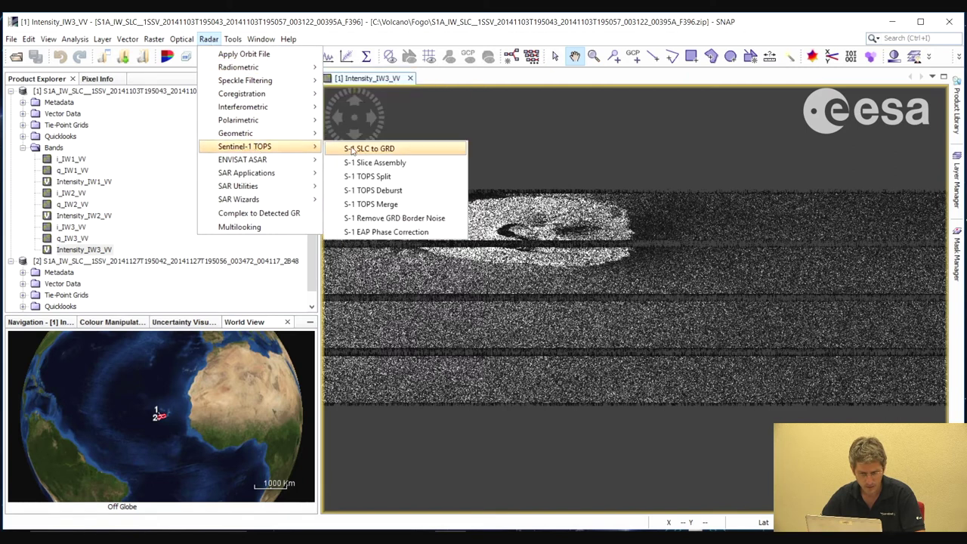
key(Return)
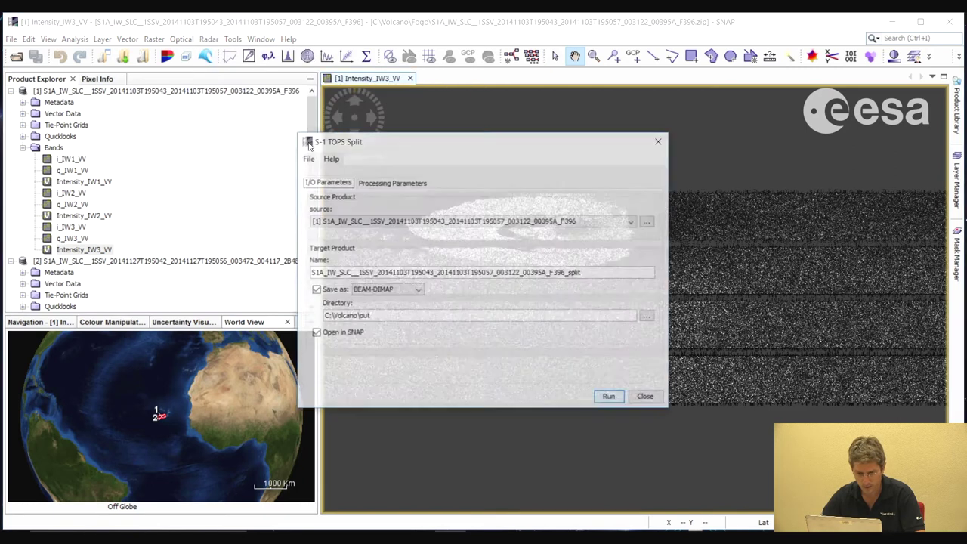
click(408, 183)
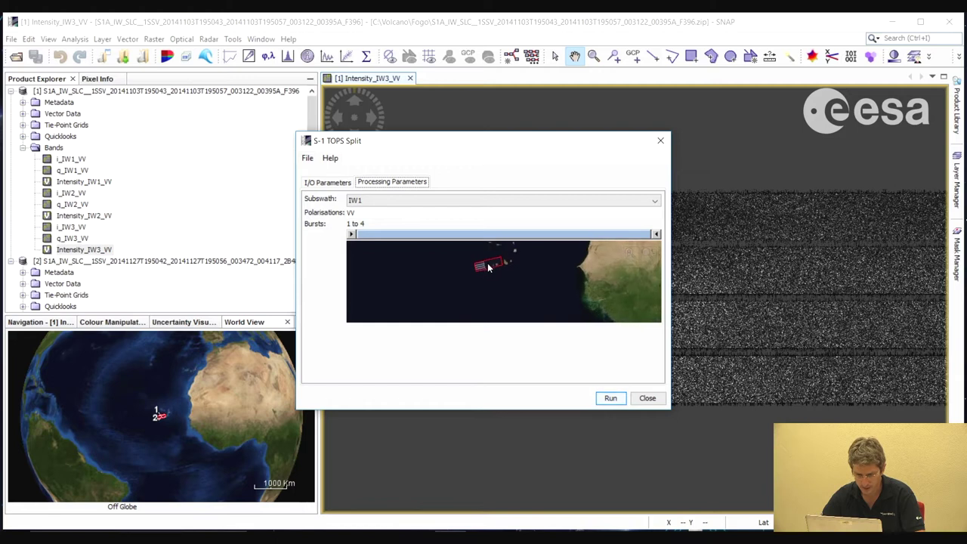
click(643, 202)
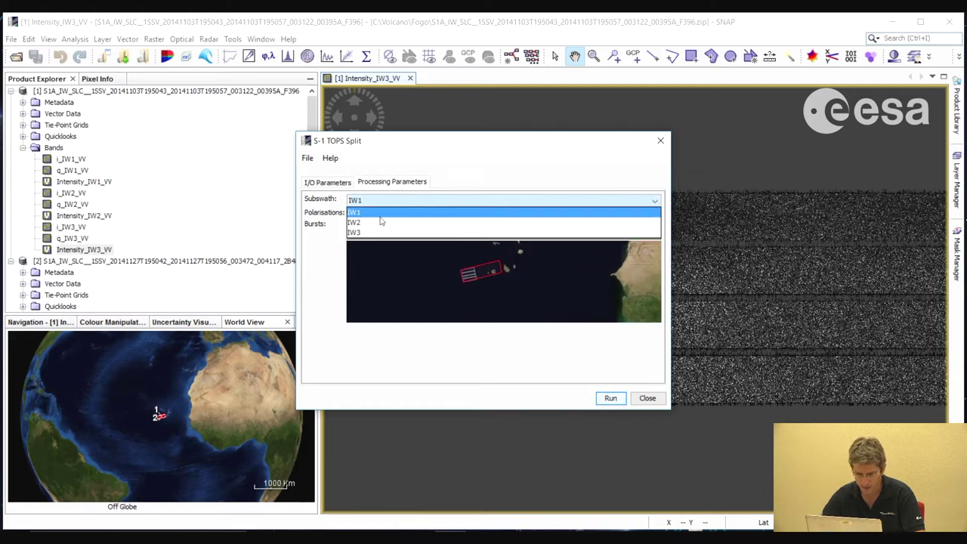
key(Return)
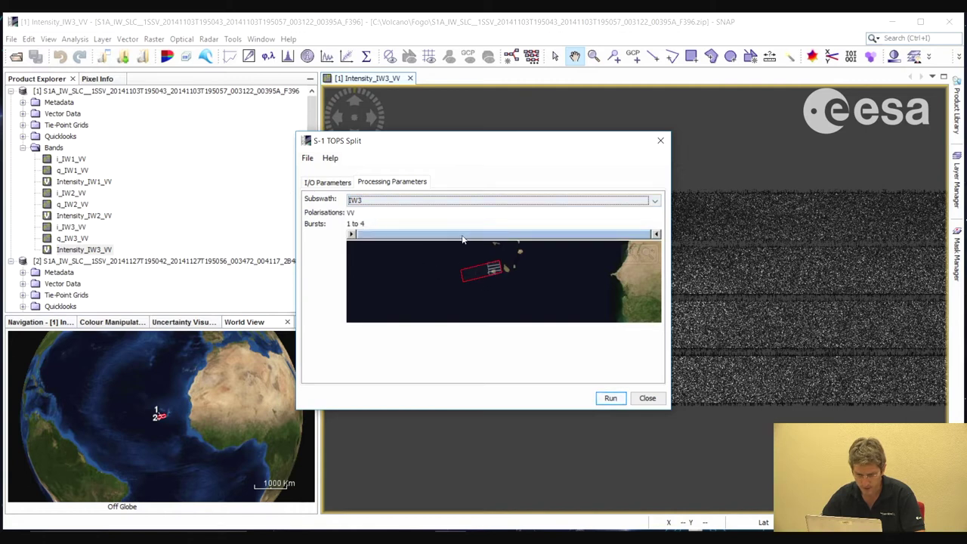
drag(658, 235, 569, 238)
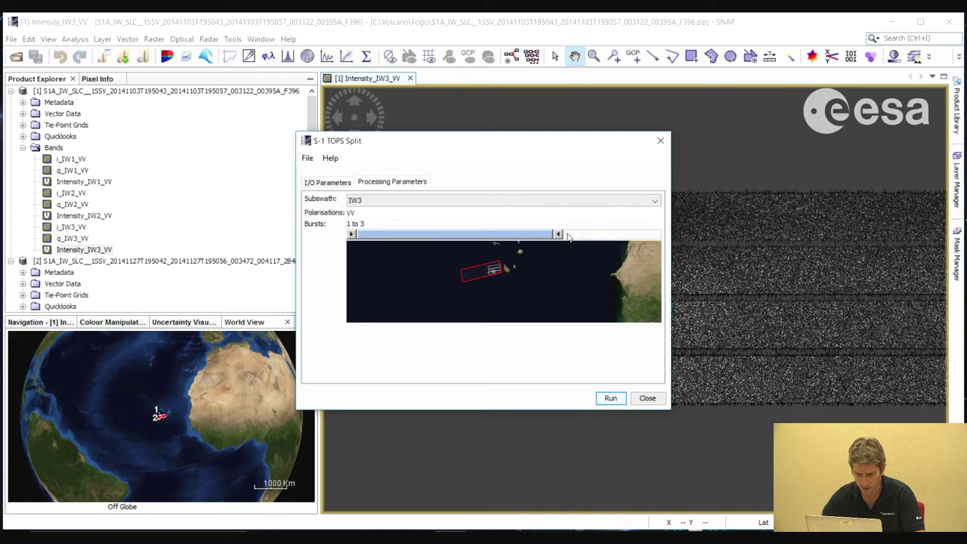
click(509, 237)
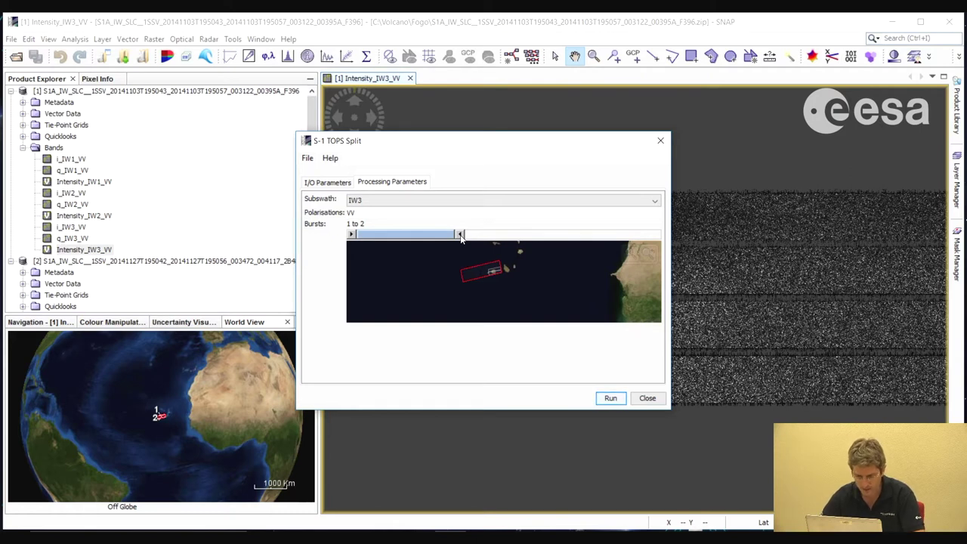
drag(461, 237, 498, 240)
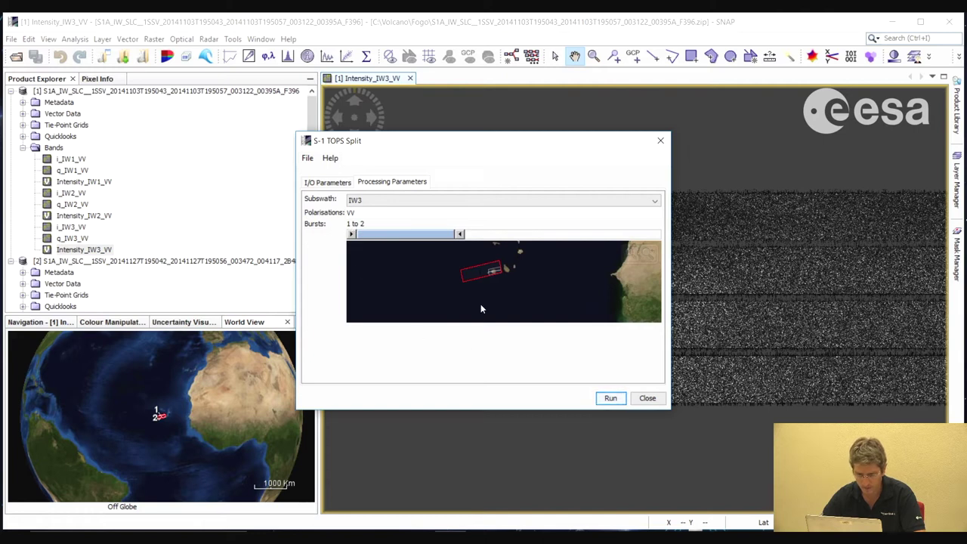
scroll(495, 273, up, 2)
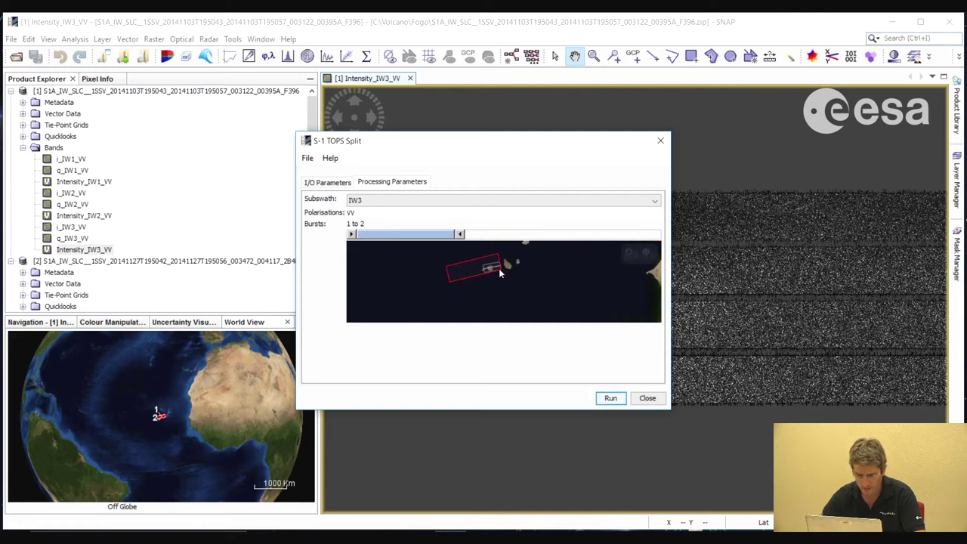
Shorten the target name to S1A_IW_SLC__1SSV_20141103T195043_split and run the split.
click(327, 182)
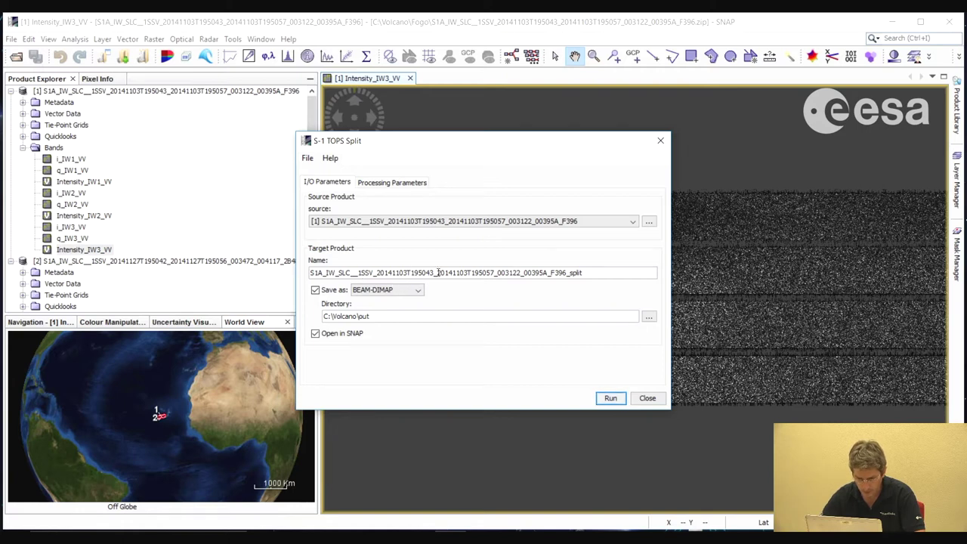
drag(436, 272, 567, 272)
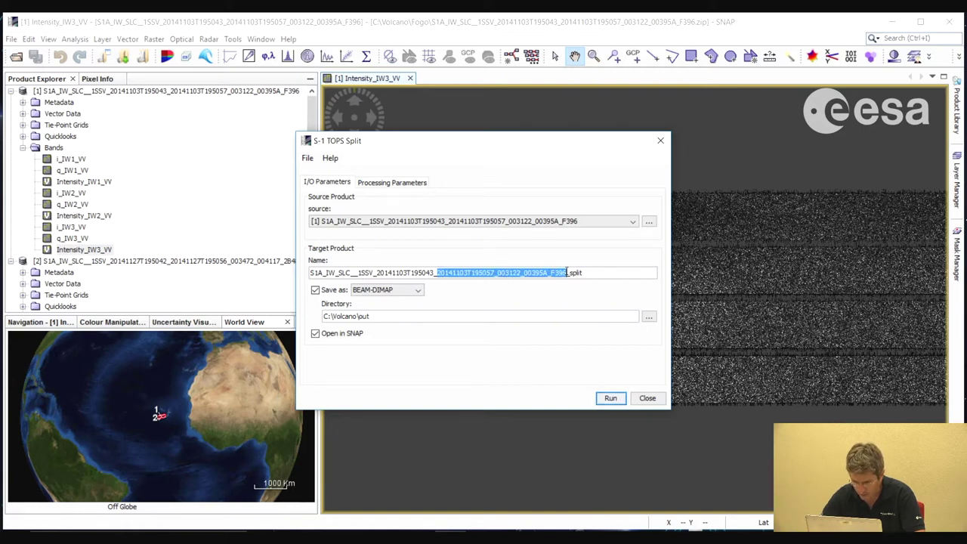
key(BackSpace)
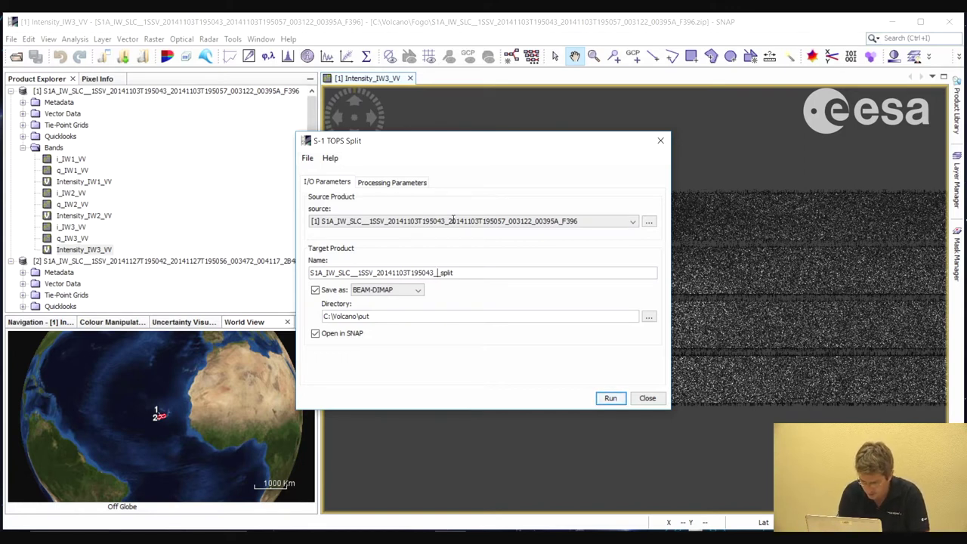
key(BackSpace)
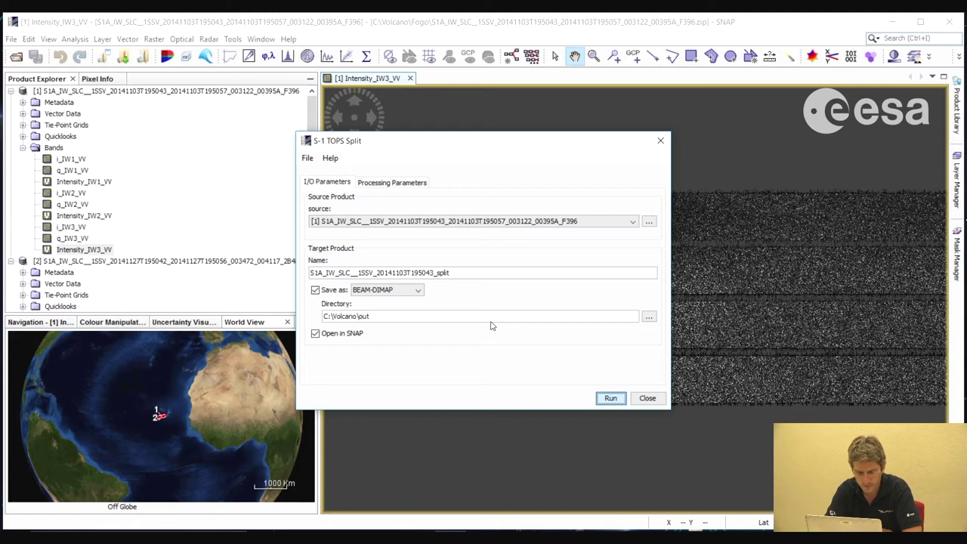
key(Return)
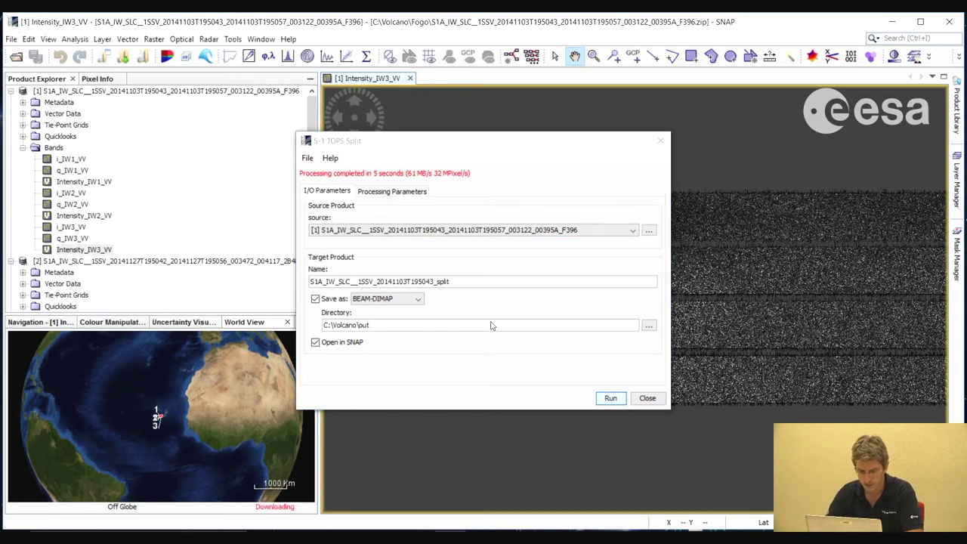
Run TOPS Split on the second product with target name S1A_IW_SLC__1SSV_20141127T195042_split, check its processing parameters and close the tool.
click(633, 230)
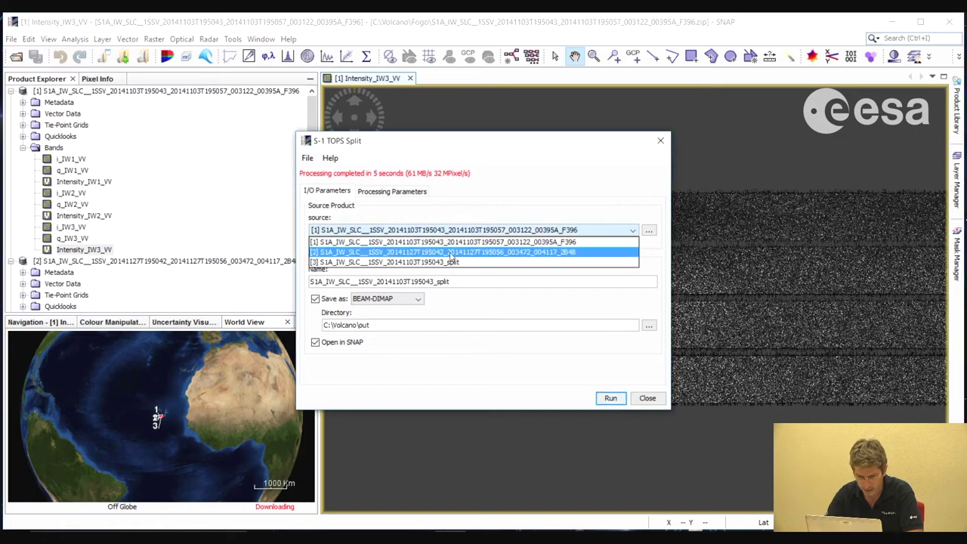
key(Return)
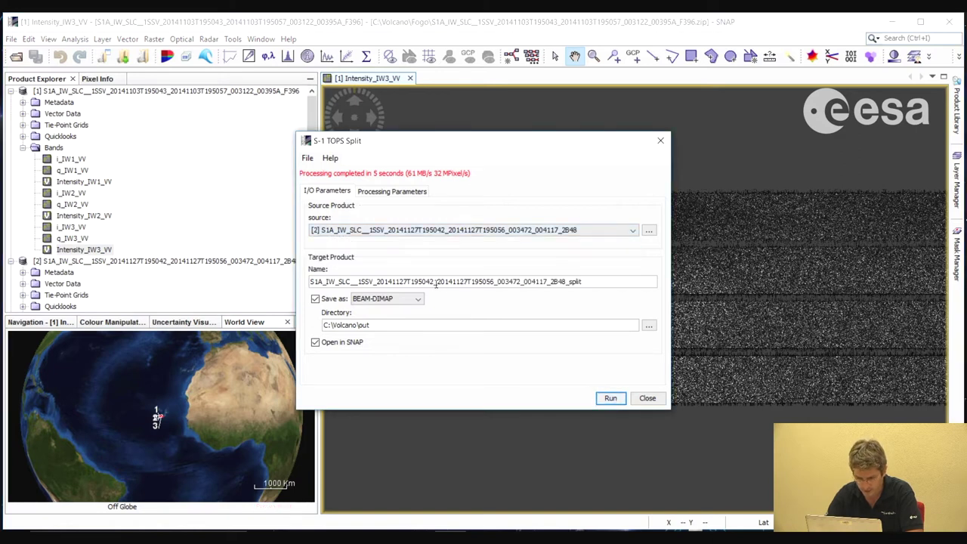
drag(436, 282, 563, 281)
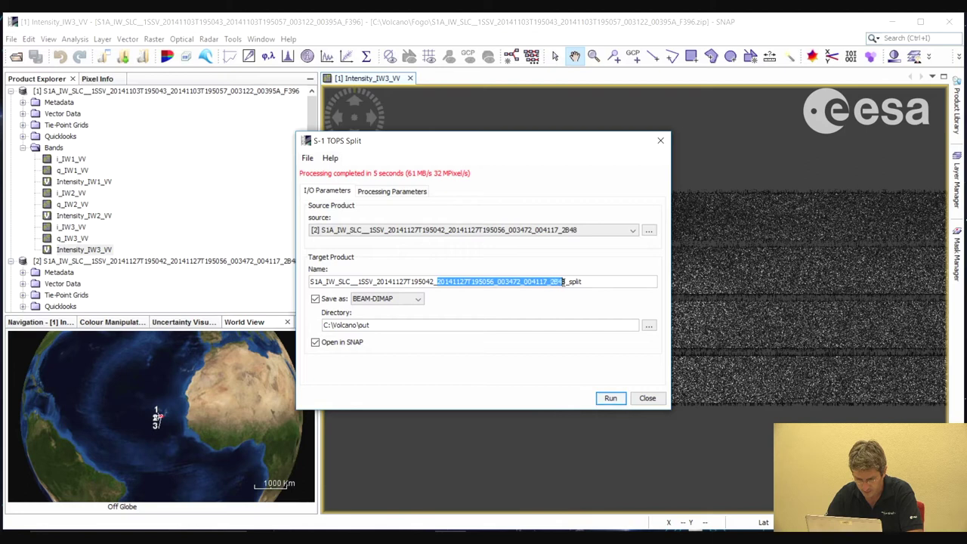
key(BackSpace)
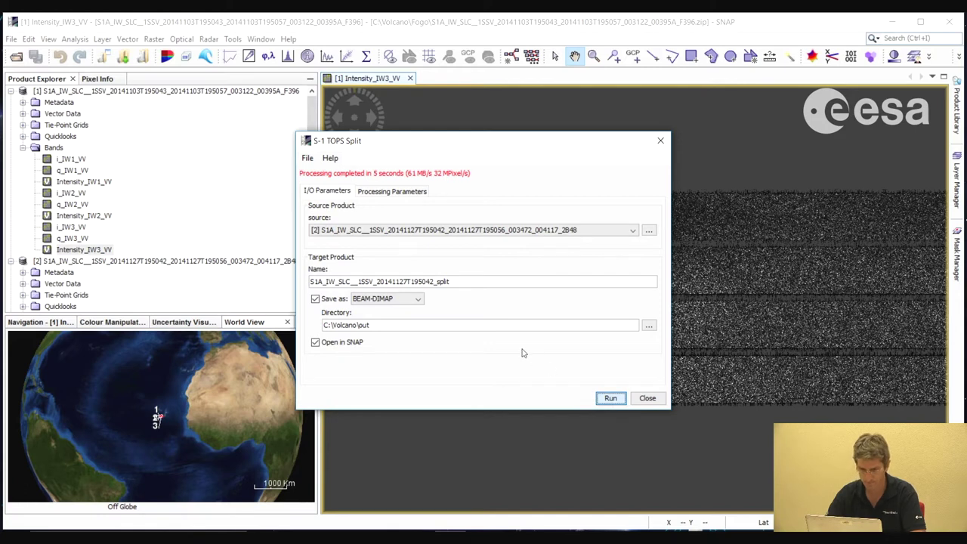
key(Return)
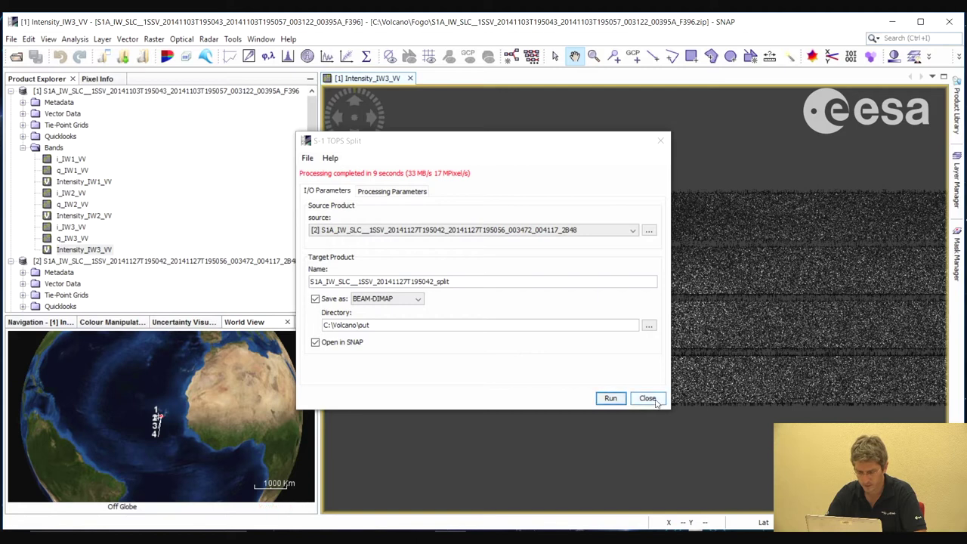
click(392, 191)
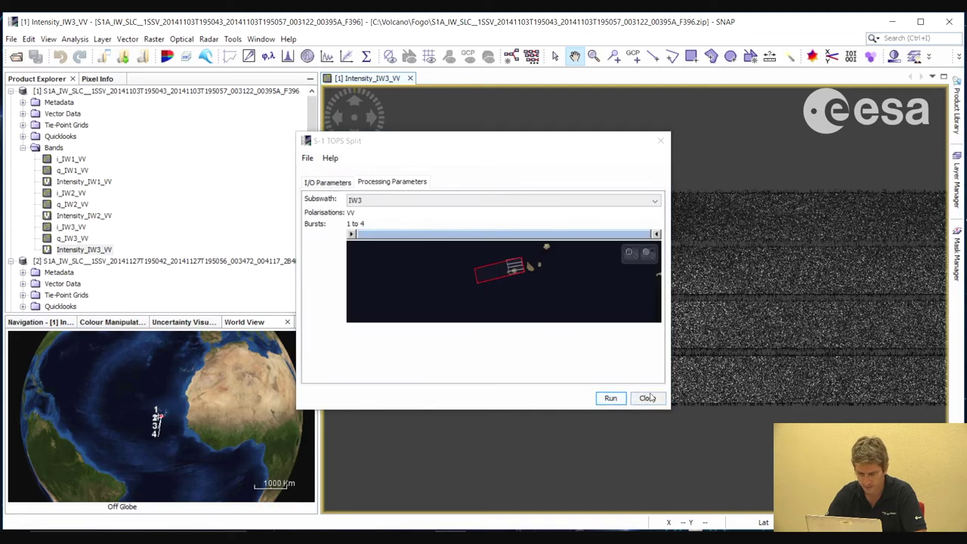
click(649, 398)
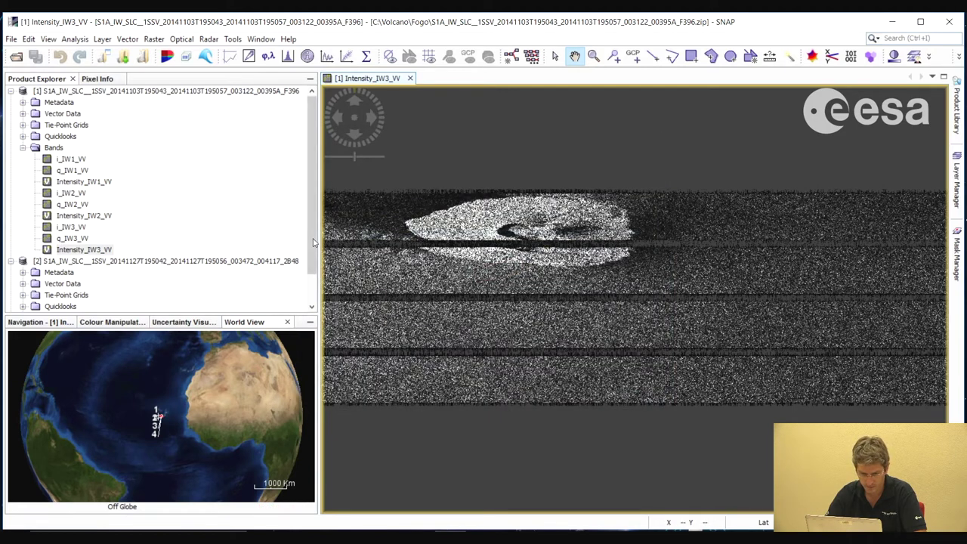
Apply the Sentinel Precise (Auto Download) orbit file with polynomial degree 3 to the S1A_IW_SLC__1SSV_20141103T195043_split product.
scroll(310, 276, down, 1)
click(148, 297)
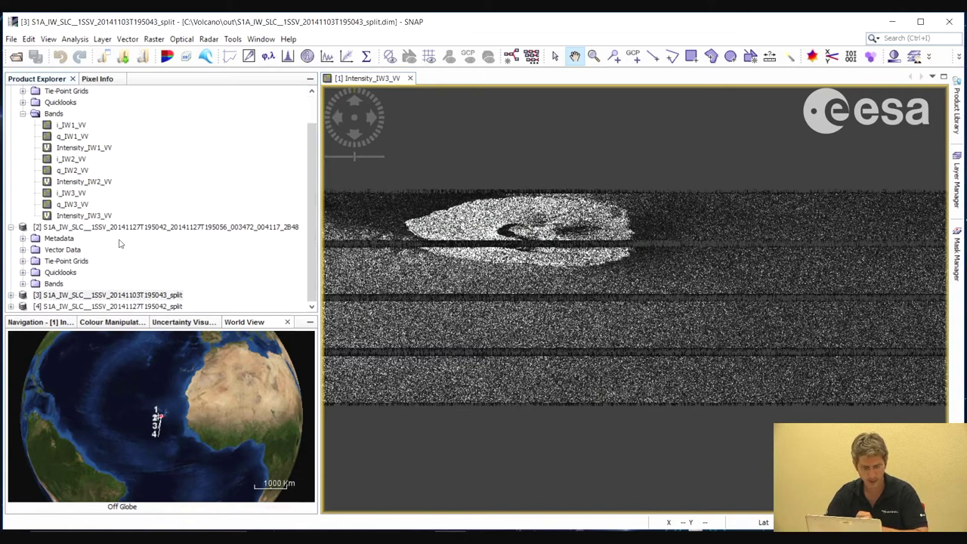
click(149, 307)
click(149, 296)
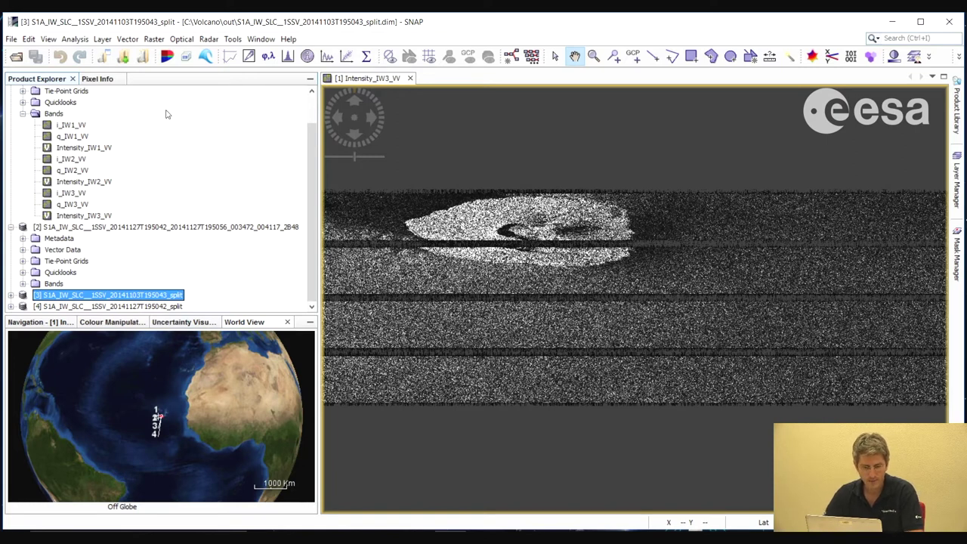
click(210, 40)
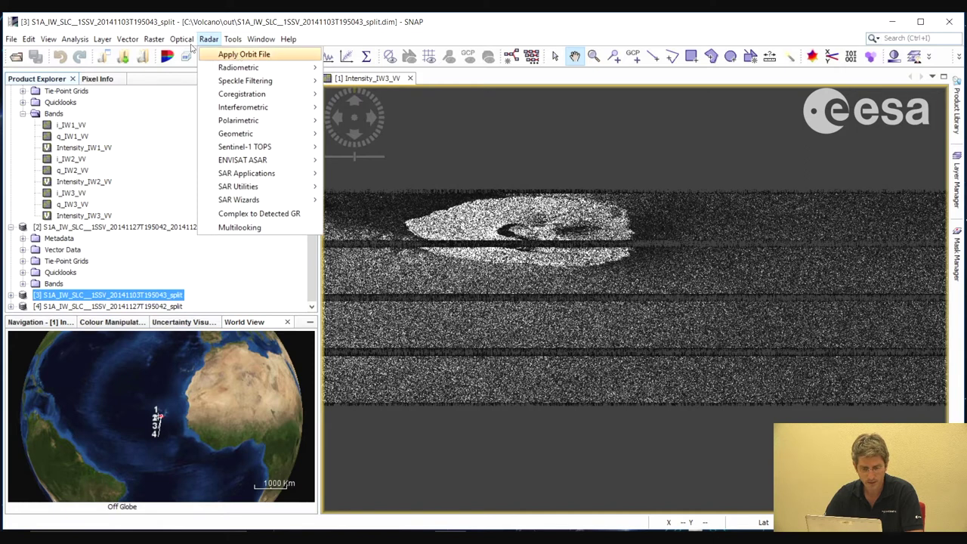
click(240, 55)
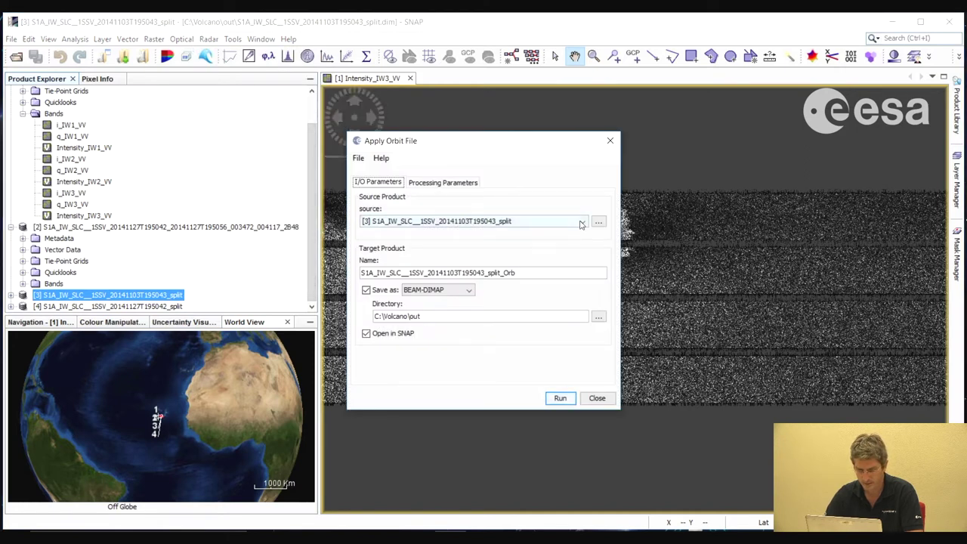
click(472, 184)
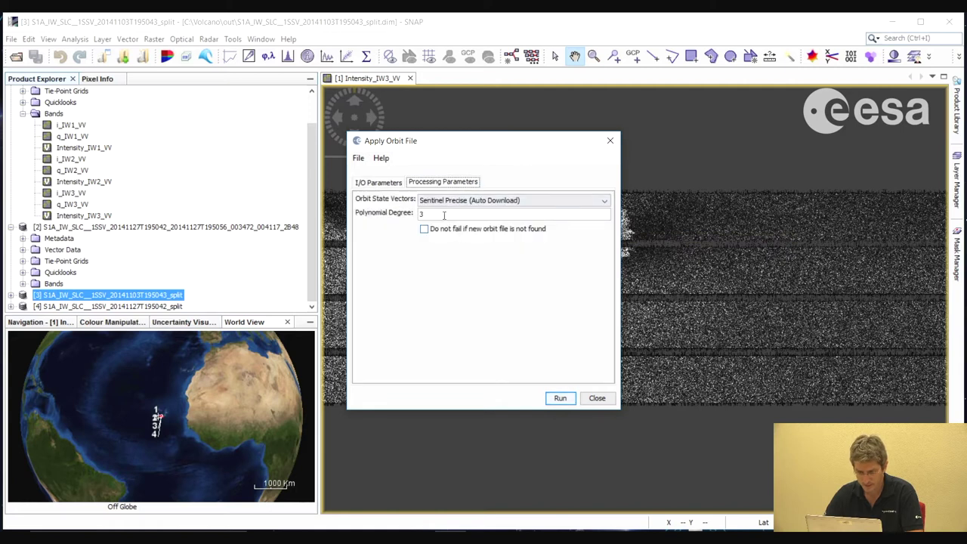
click(382, 186)
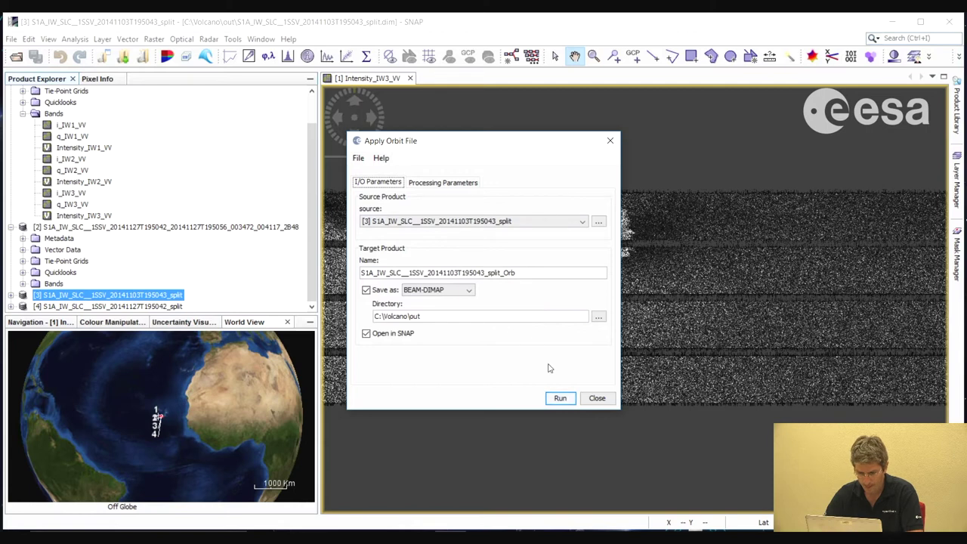
click(529, 221)
click(508, 255)
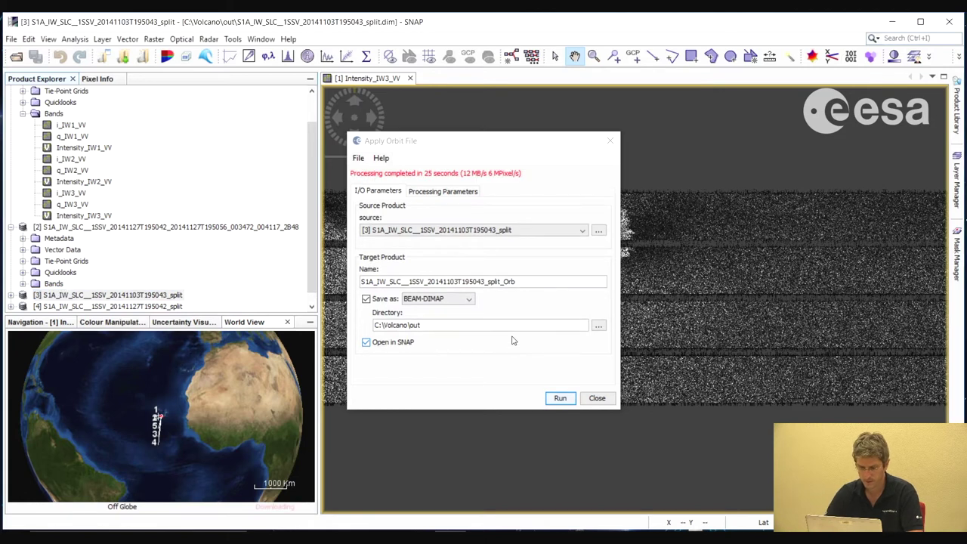
Run Apply Orbit File on the S1A_IW_SLC__1SSV_20141127T195042_split product and close the tool.
click(582, 230)
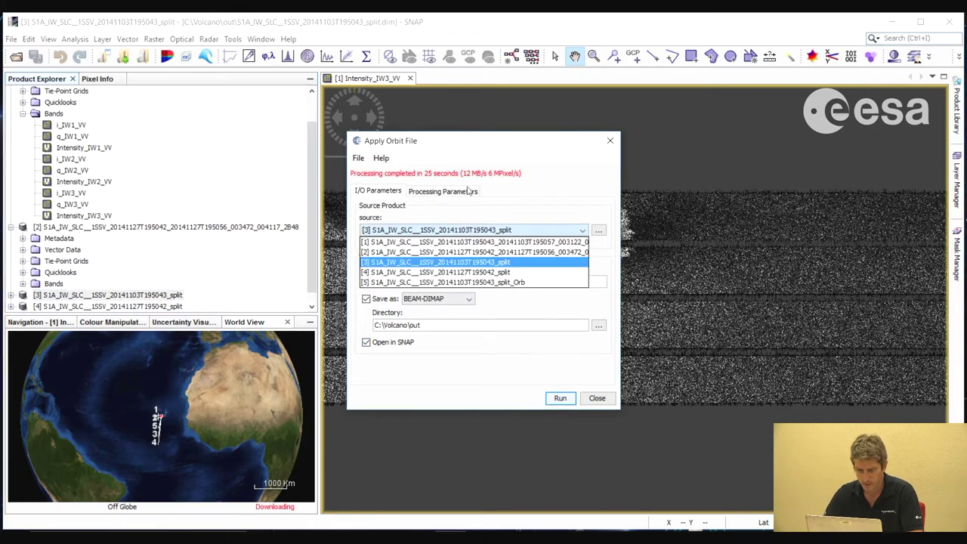
click(510, 274)
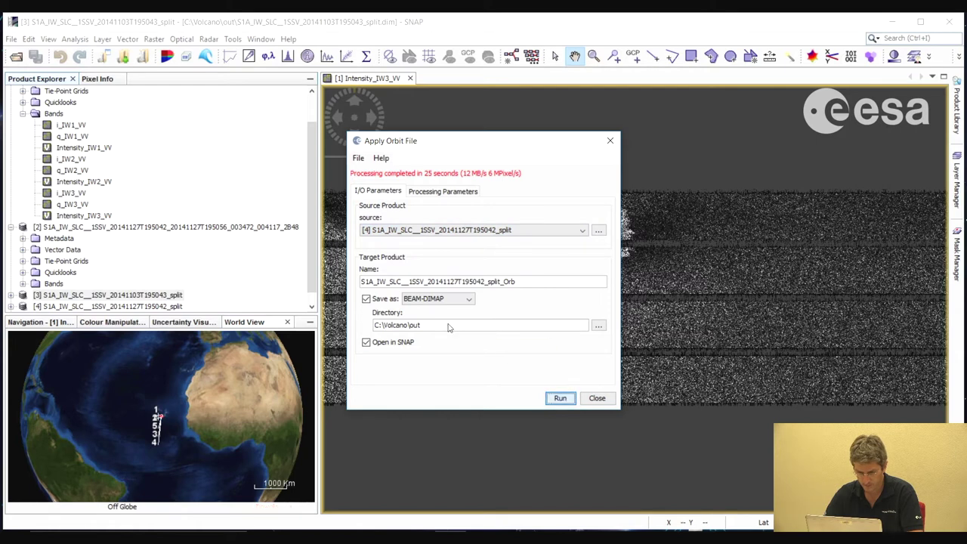
key(Return)
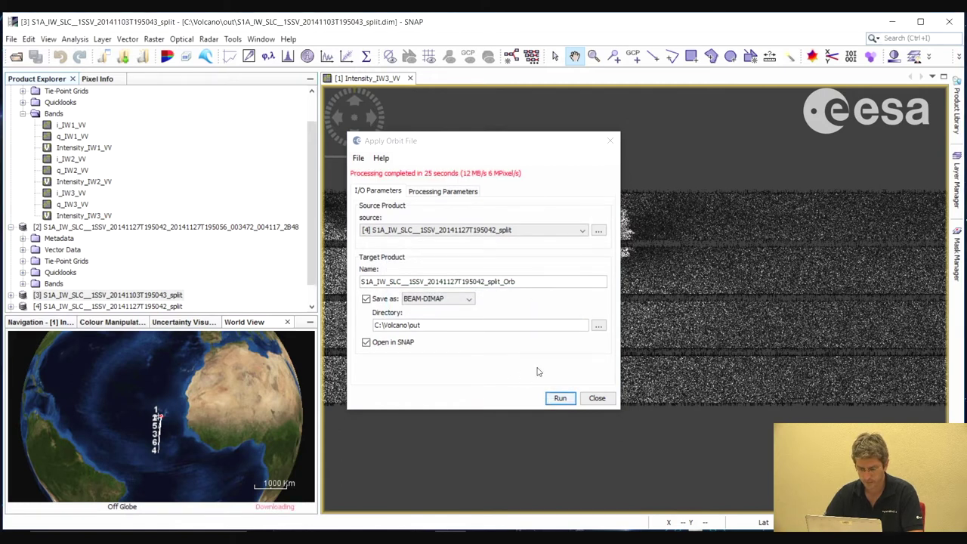
key(Escape)
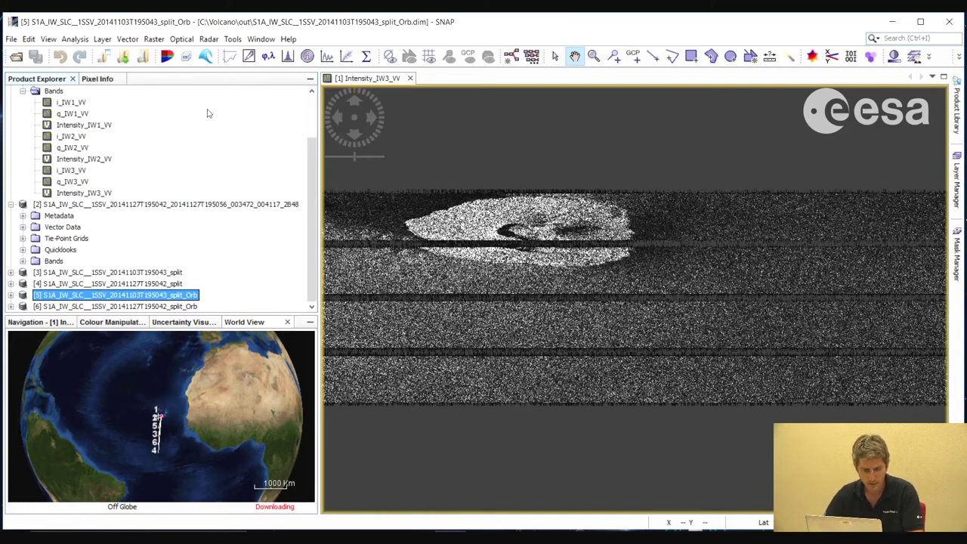
Set up S-1 Back Geocoding with the open products, keeping only the two split_Orb products in the input list.
click(209, 39)
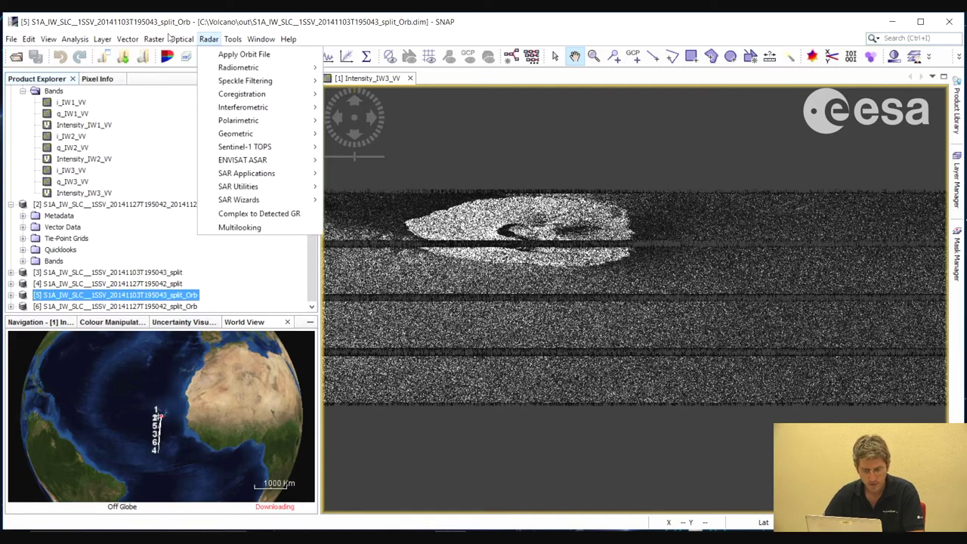
mouse_move(250, 99)
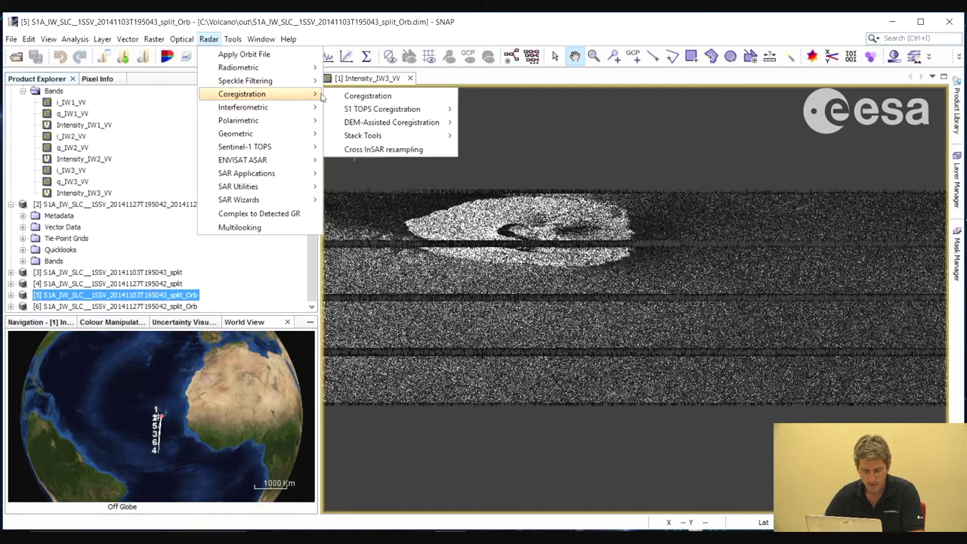
mouse_move(389, 114)
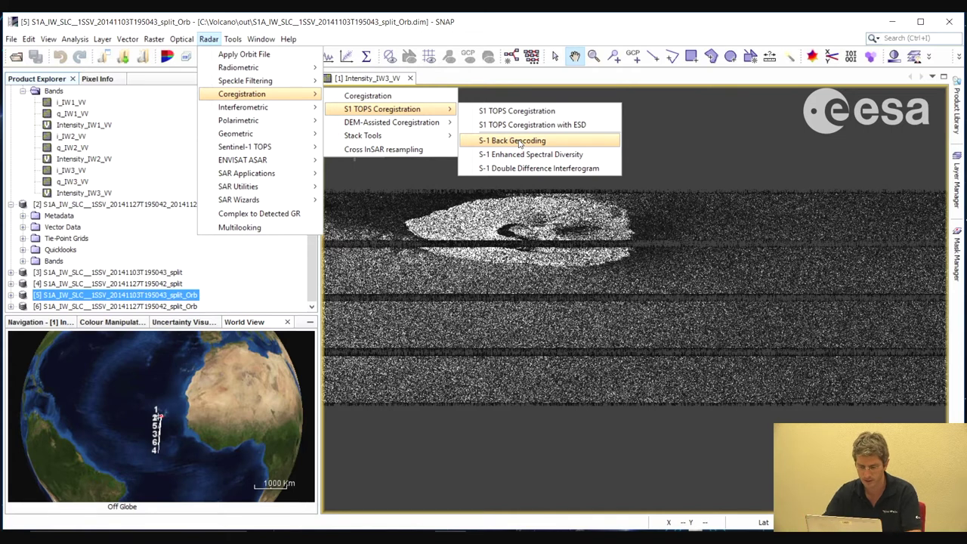
click(520, 143)
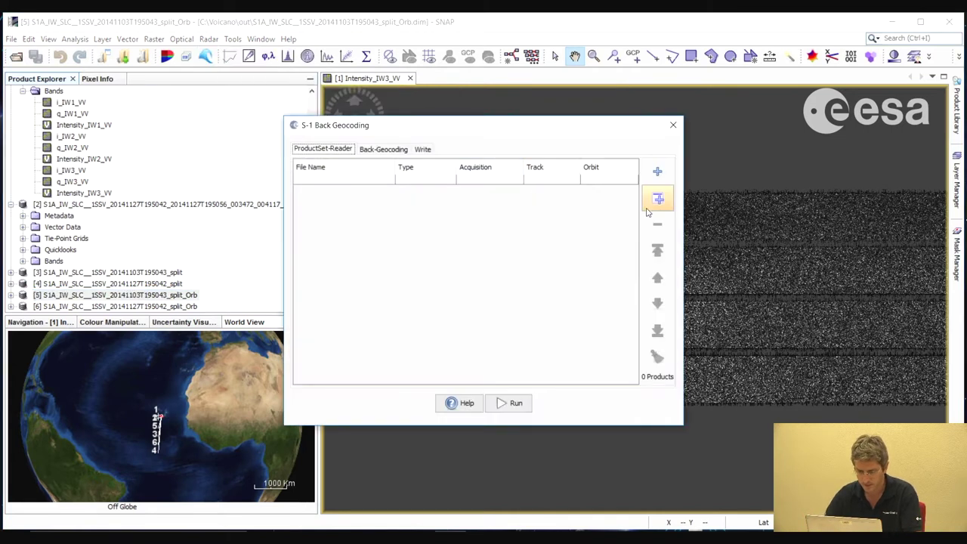
click(658, 200)
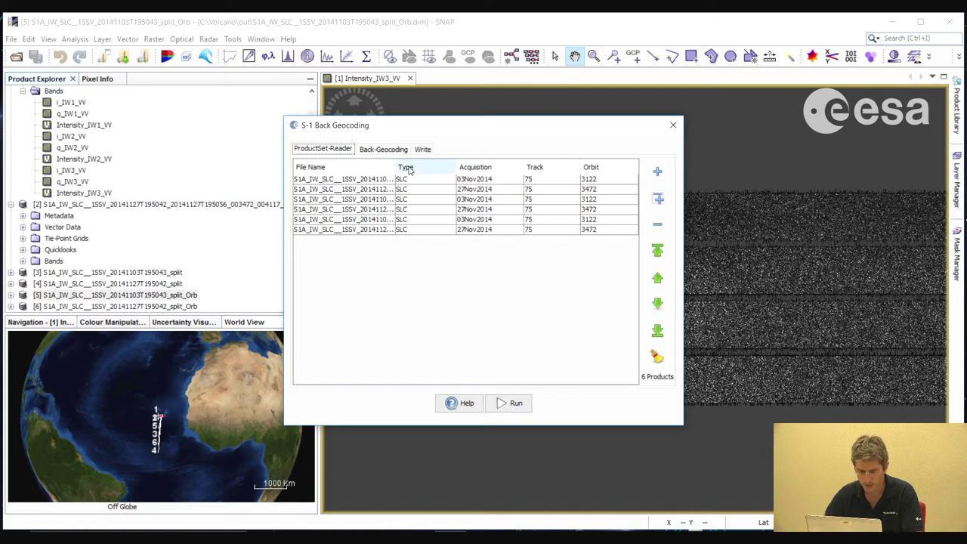
drag(398, 167, 544, 168)
click(423, 209)
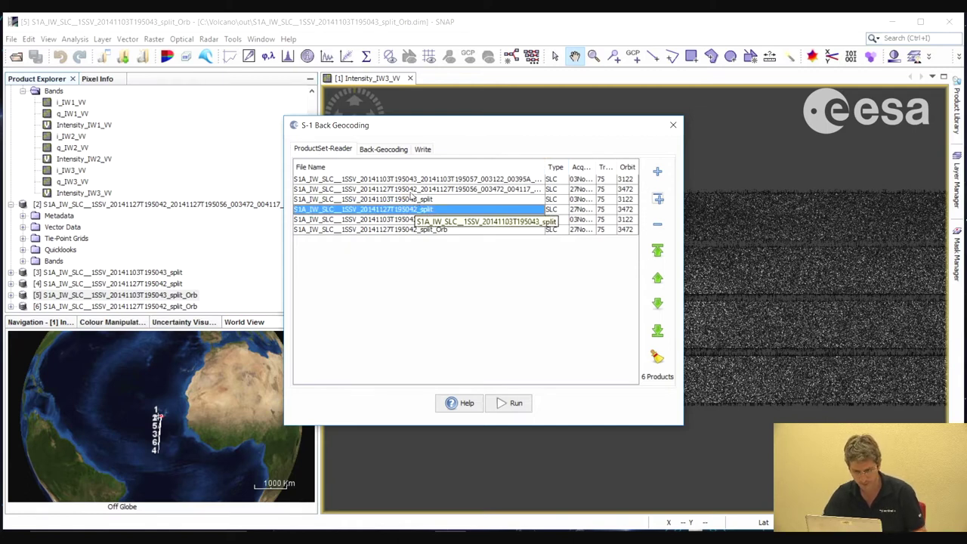
shift+click(415, 181)
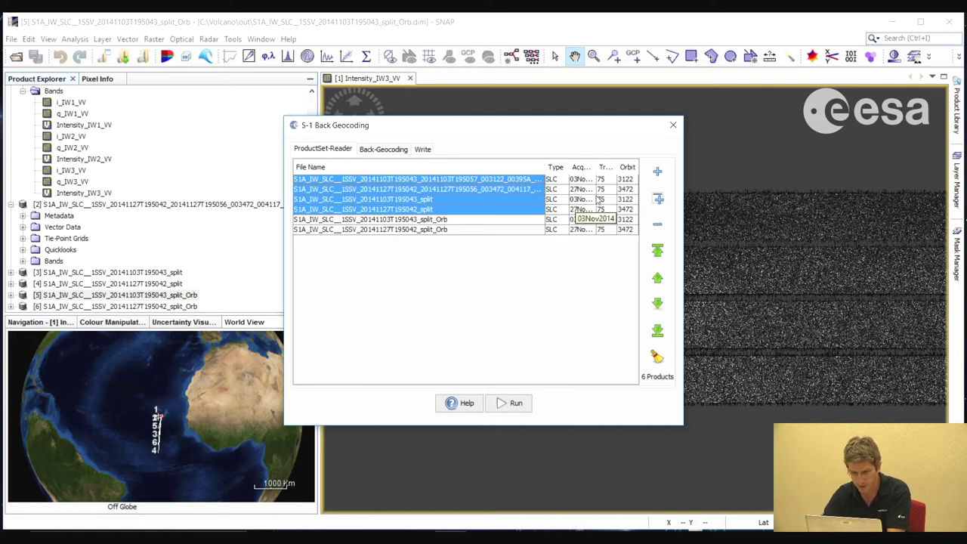
click(657, 224)
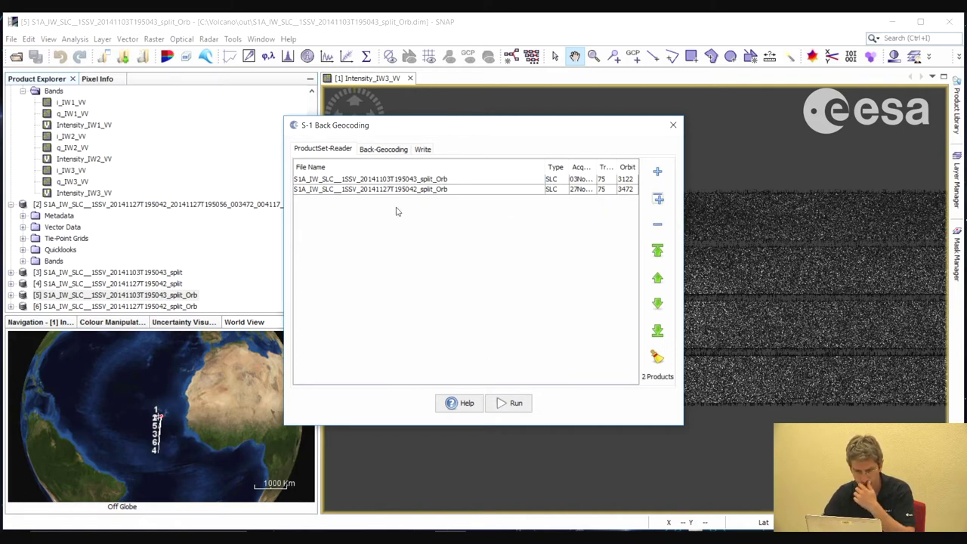
Check the order of the two input products and the DEM and resampling settings of the back geocoding.
click(416, 179)
click(408, 190)
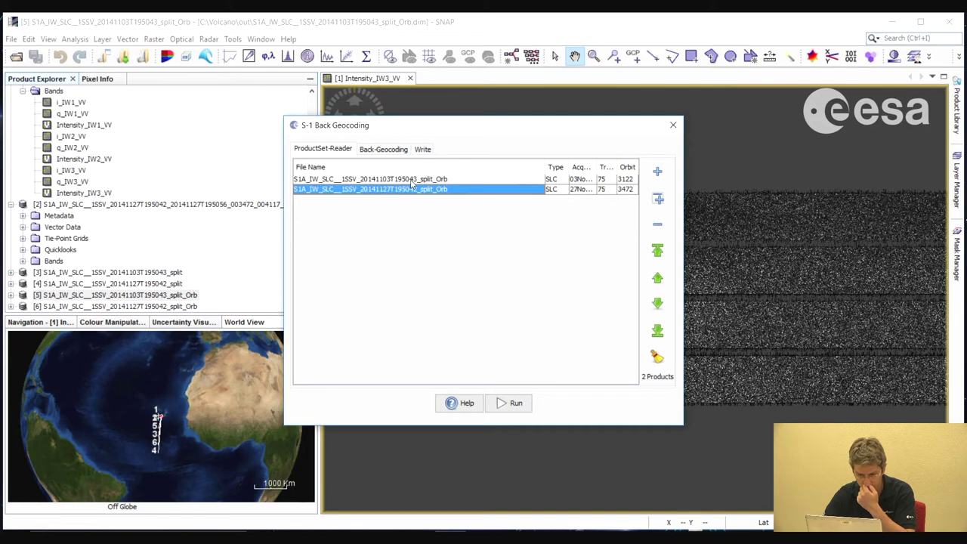
click(414, 182)
click(415, 188)
click(417, 183)
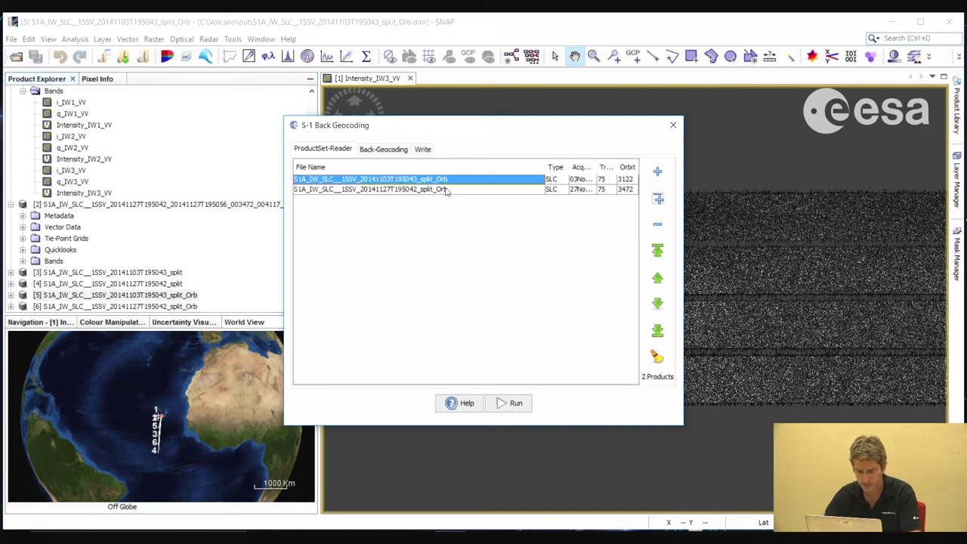
click(382, 149)
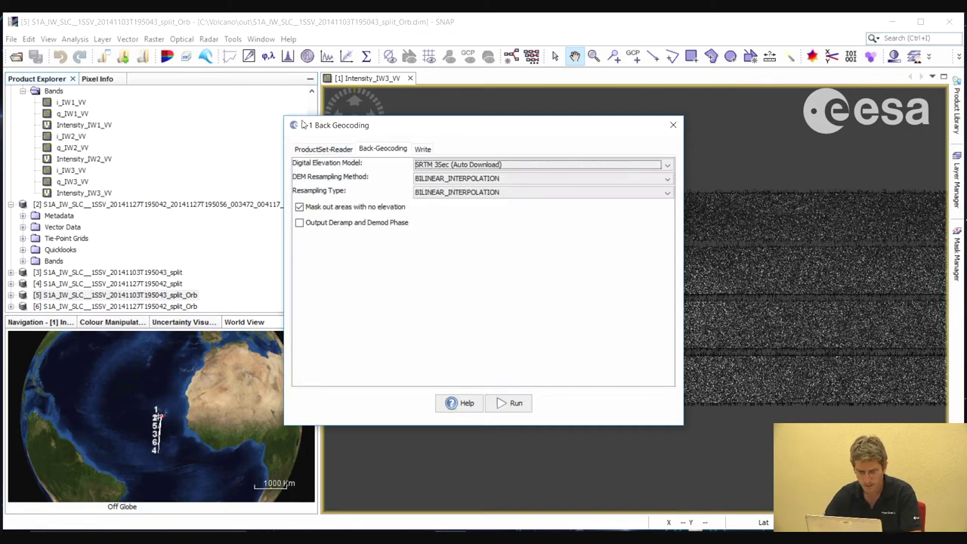
Remove the acquisition date from the back-geocoding target name, making it S1A_IW_SLC__1SSV_split_Orb_Stack.
click(422, 150)
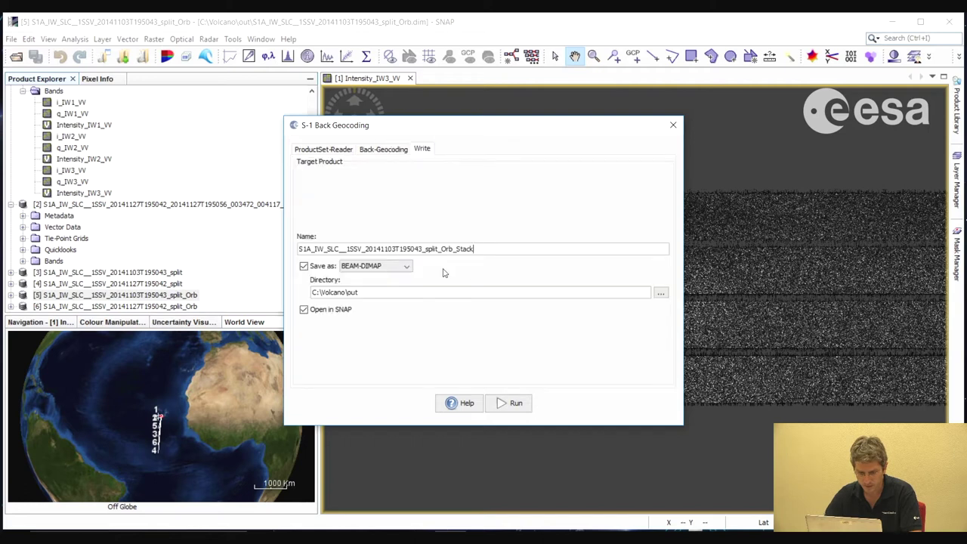
drag(423, 249, 365, 249)
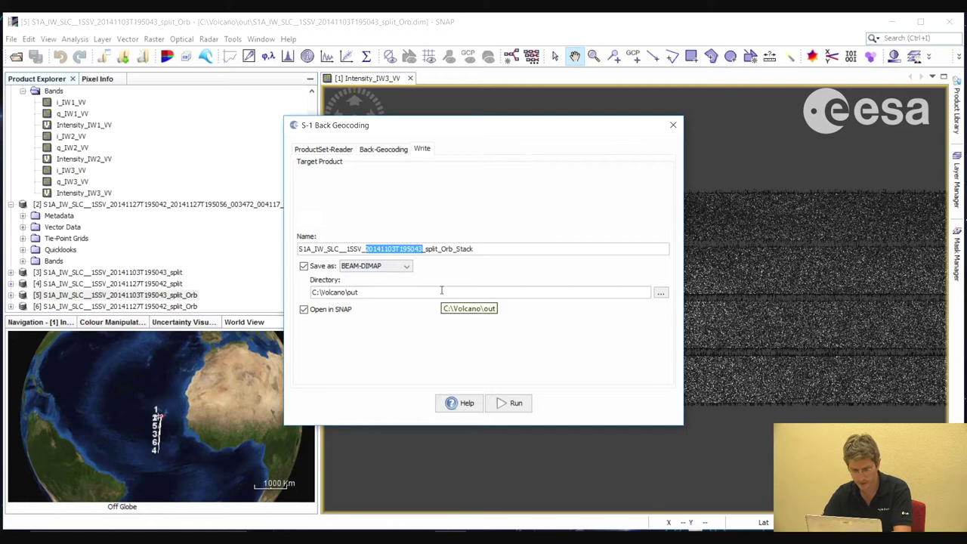
key(BackSpace)
key(BackSpace)
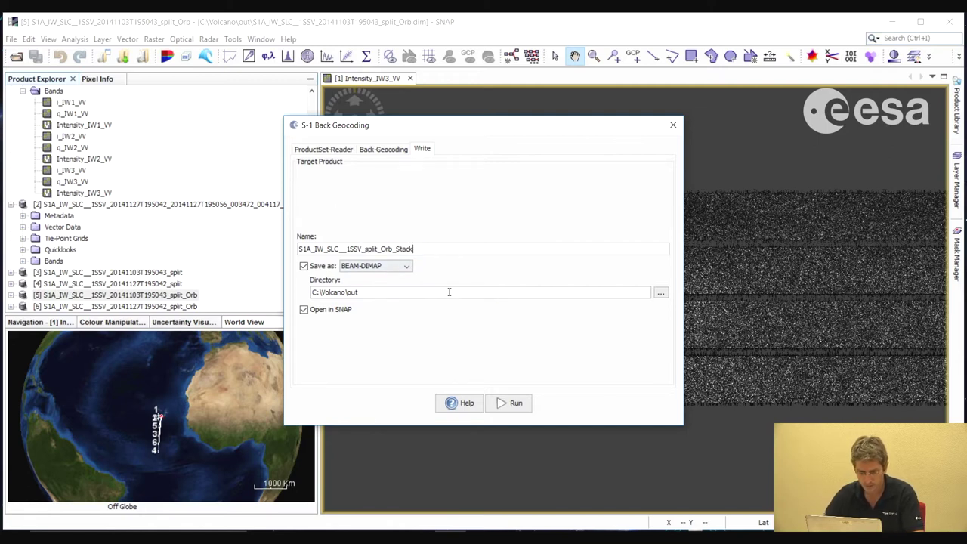
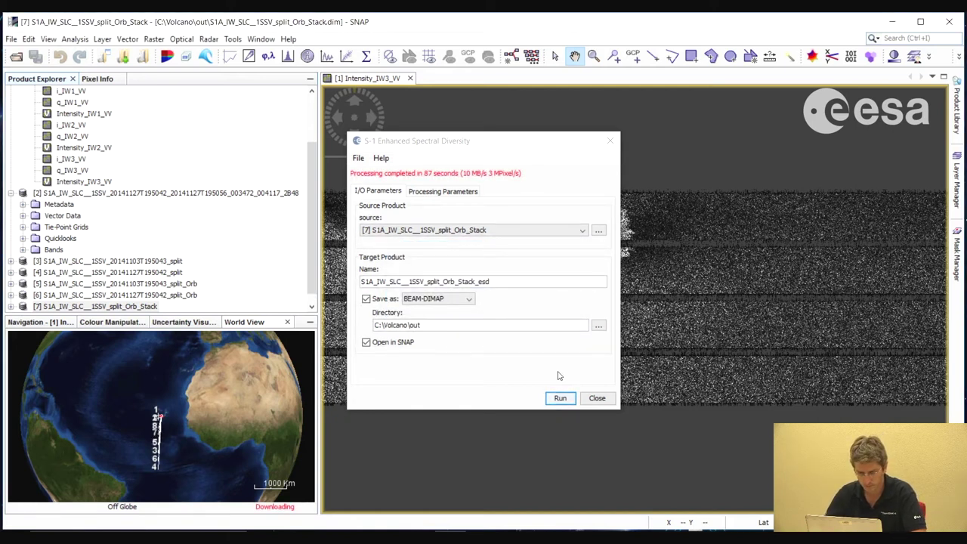
Close Enhanced Spectral Diversity and display the esd stack's Intensity_IW3_VV_mst_03Nov2014 and Intensity_IW3_VV_slv1_27Nov2014 bands.
click(611, 400)
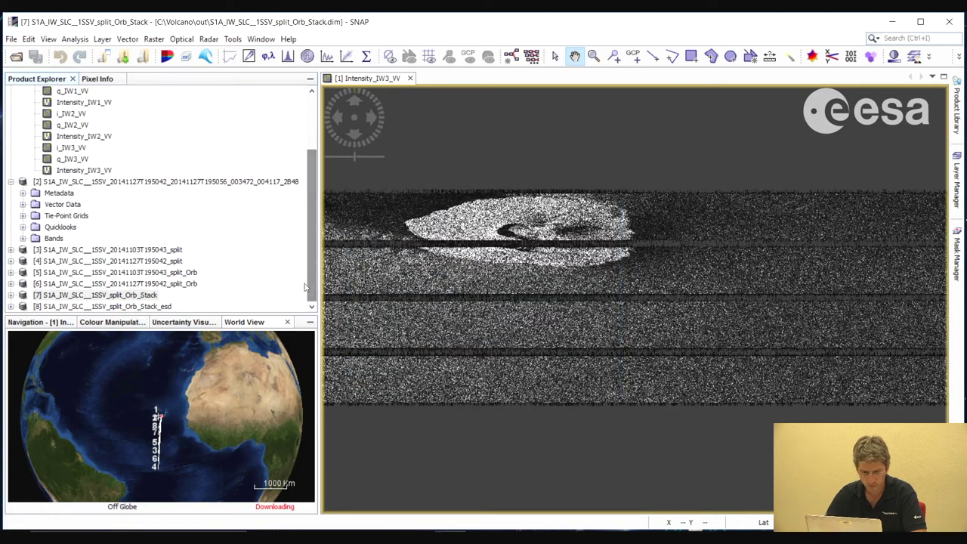
click(11, 307)
click(23, 306)
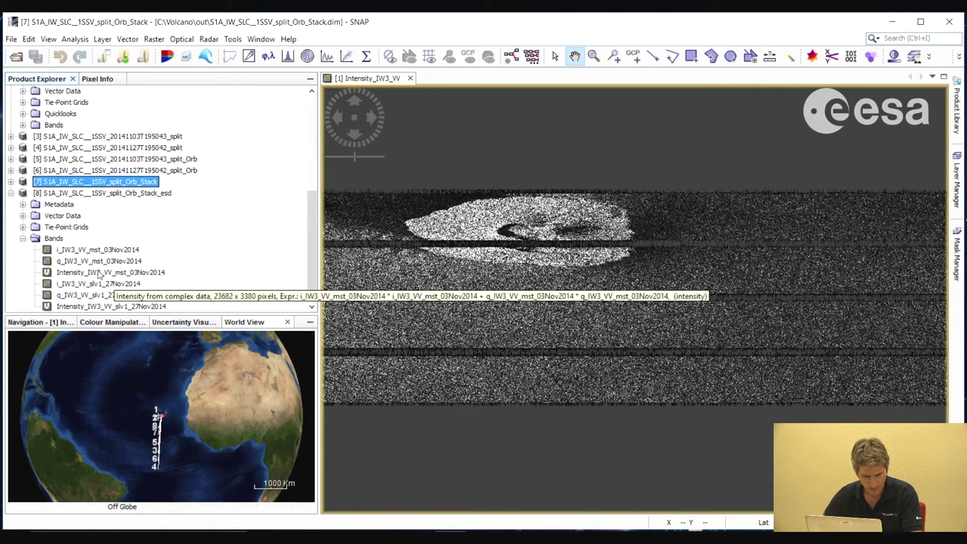
double_click(101, 274)
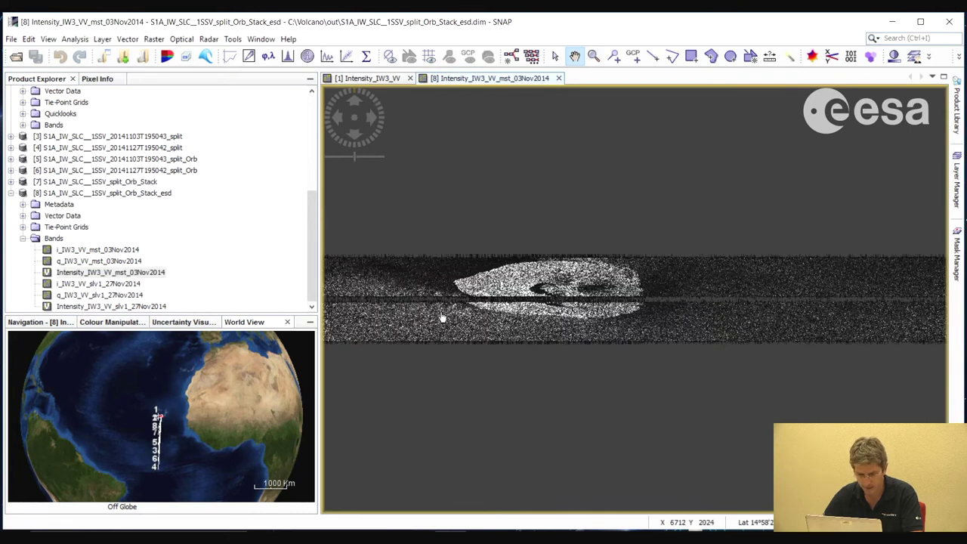
double_click(111, 306)
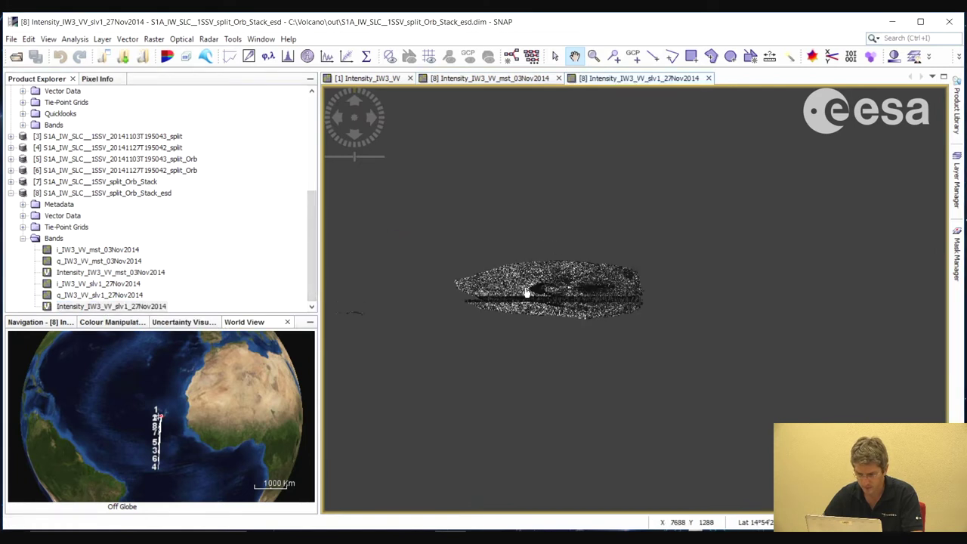
drag(527, 291, 549, 293)
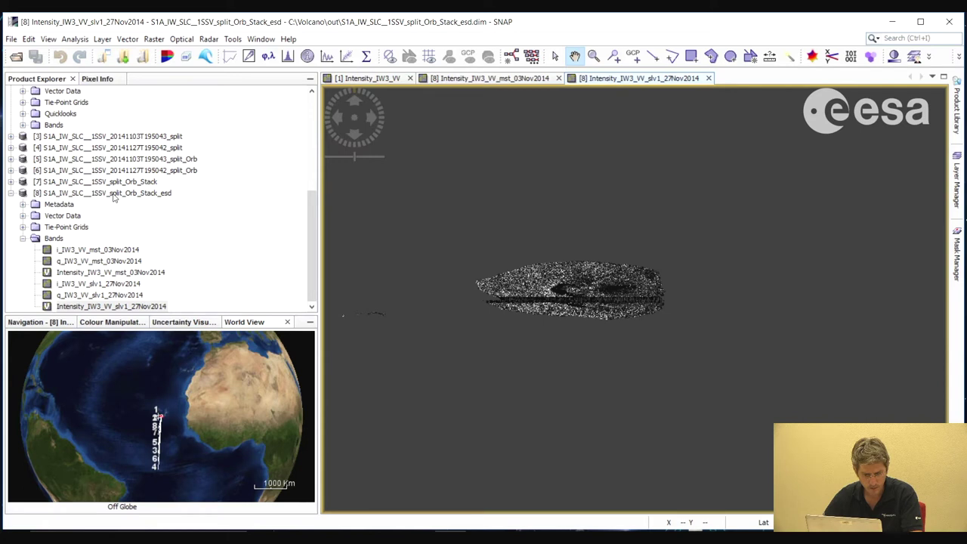
Run Interferogram Formation on the split_Orb_Stack_esd product with flat-earth phase subtraction and coherence estimation, then close the dialog.
click(210, 40)
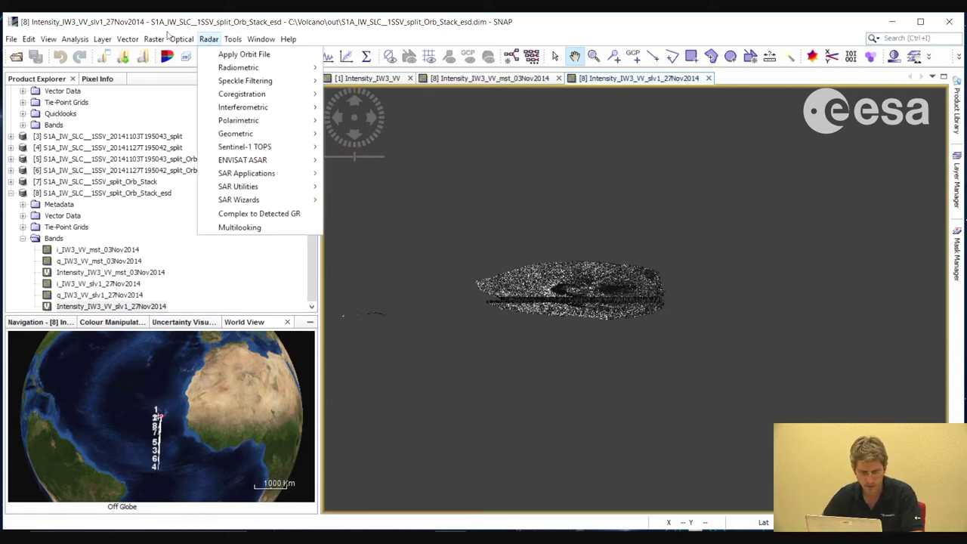
mouse_move(234, 111)
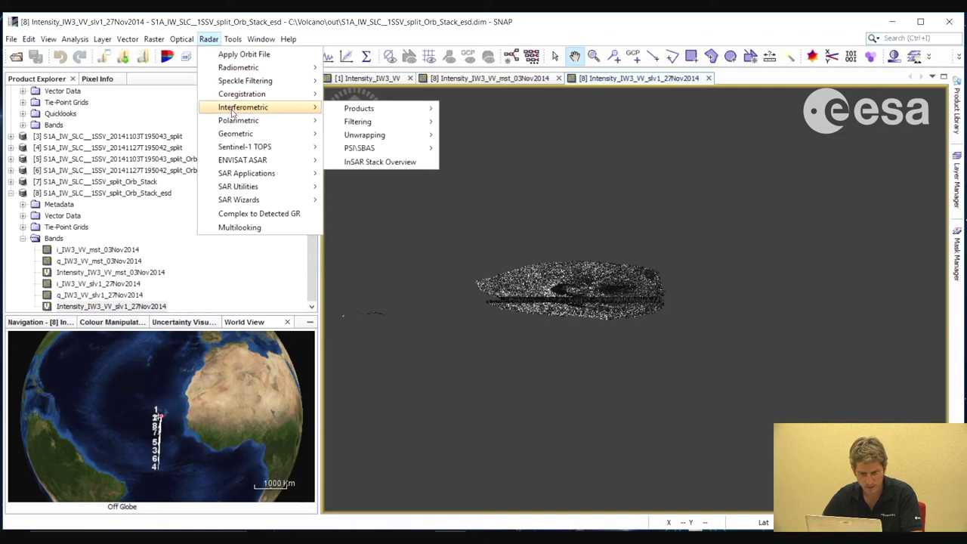
mouse_move(374, 113)
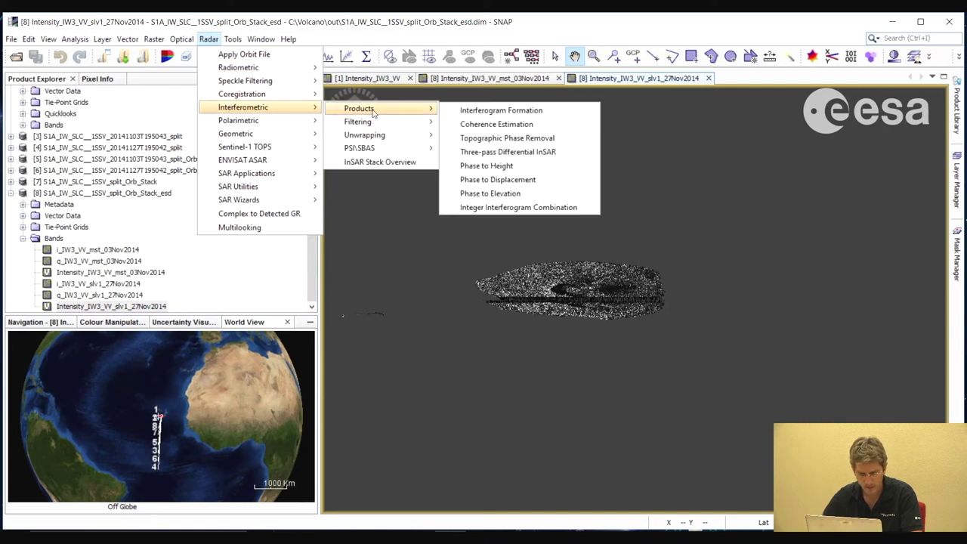
click(488, 114)
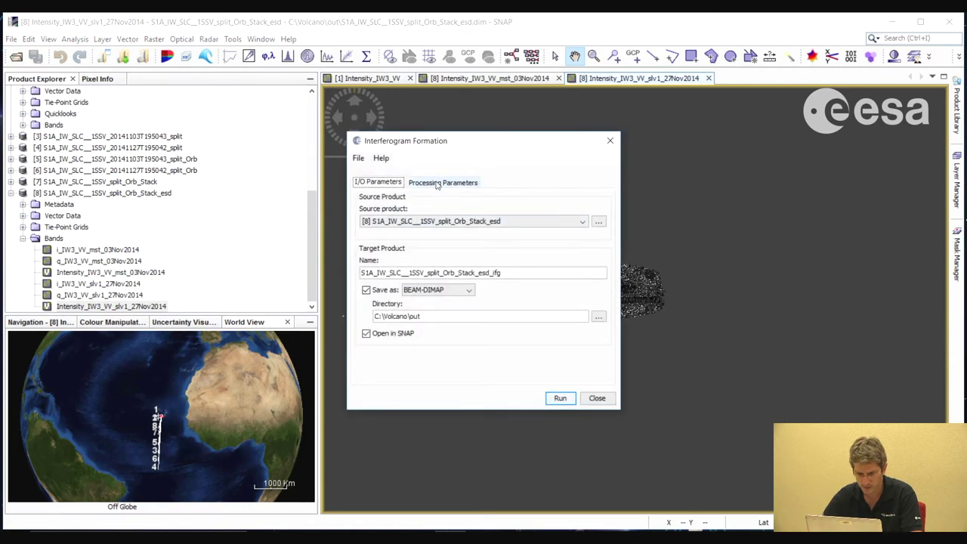
click(437, 183)
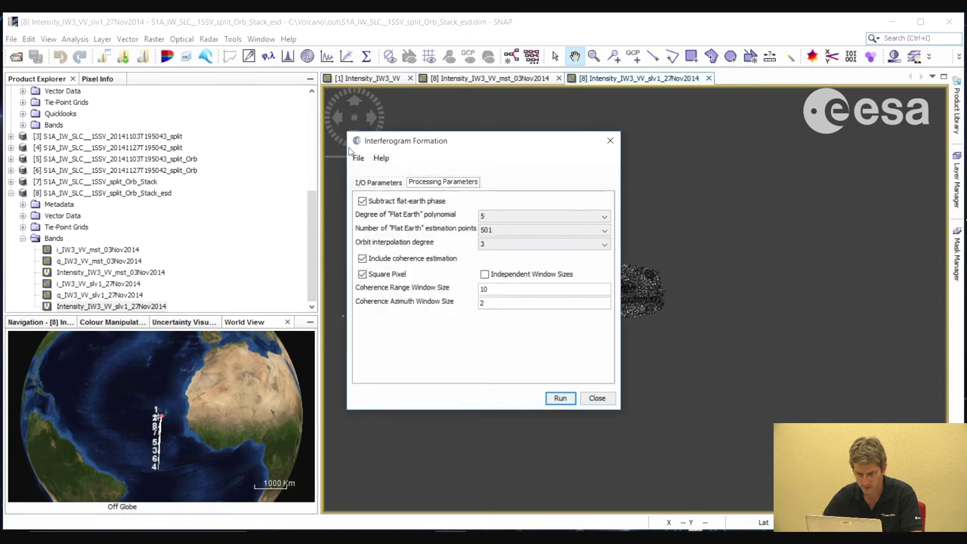
click(377, 184)
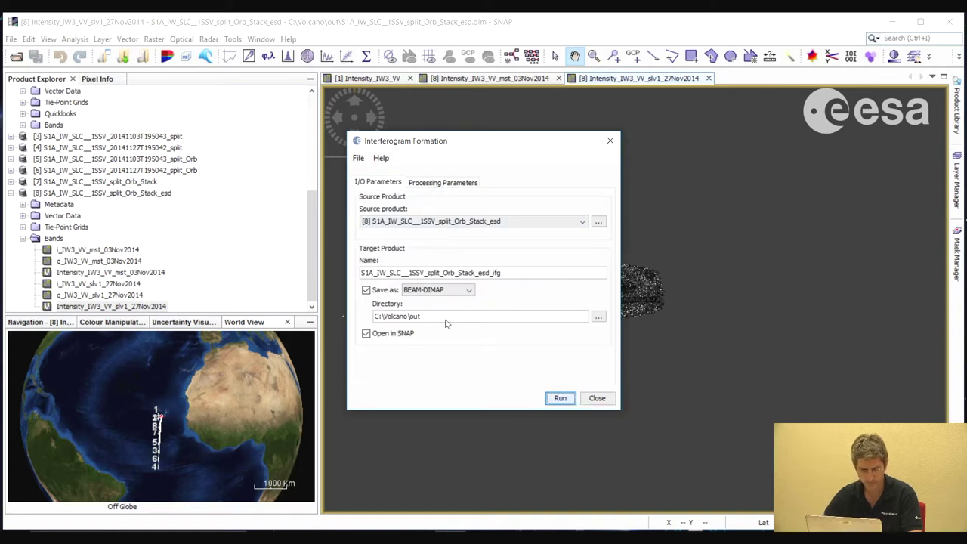
key(Return)
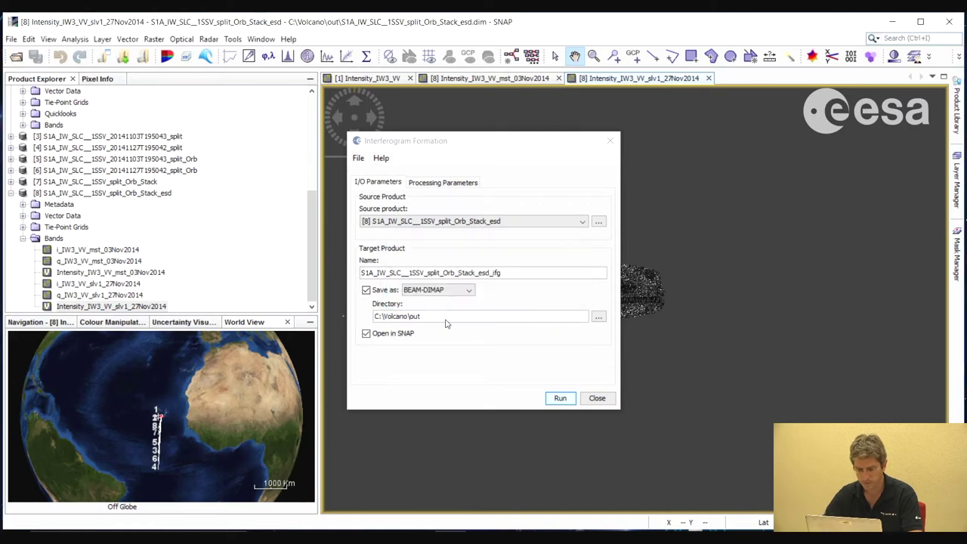
click(598, 398)
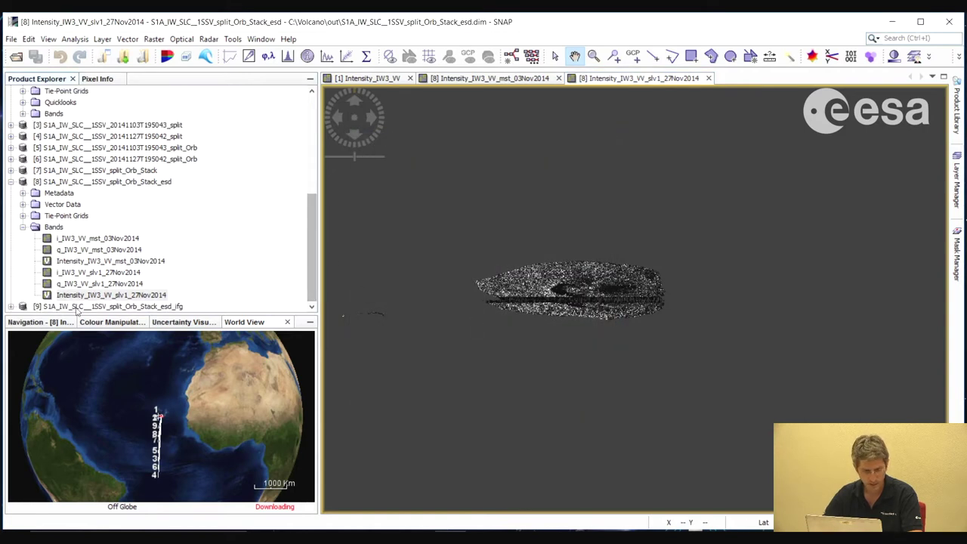
List the bands of the split_Orb_Stack_esd_ifg product and close the three open intensity image views.
click(11, 306)
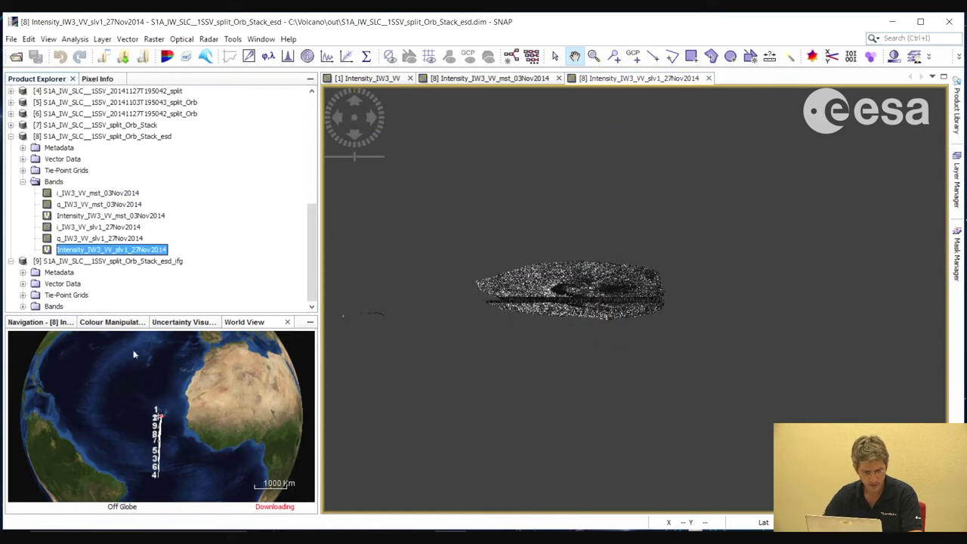
click(23, 306)
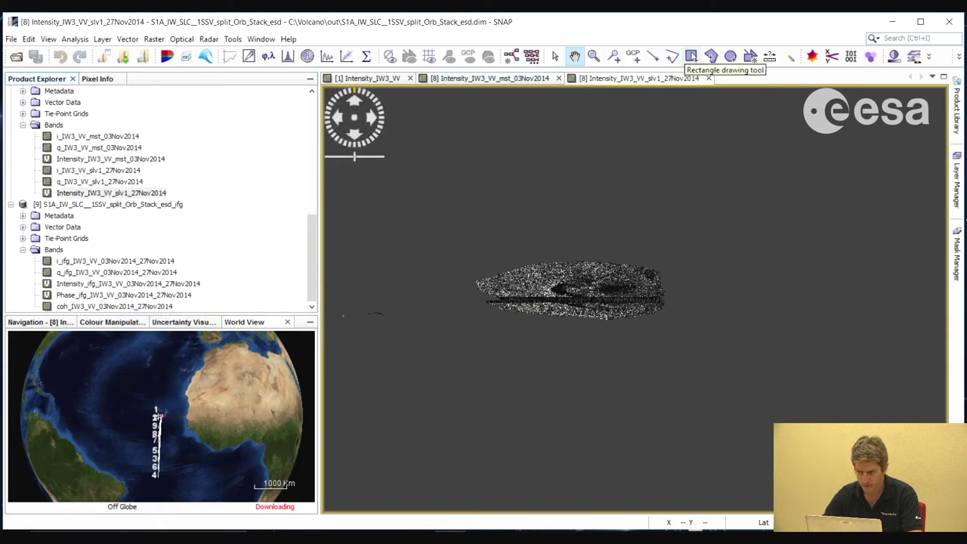
click(709, 78)
click(559, 78)
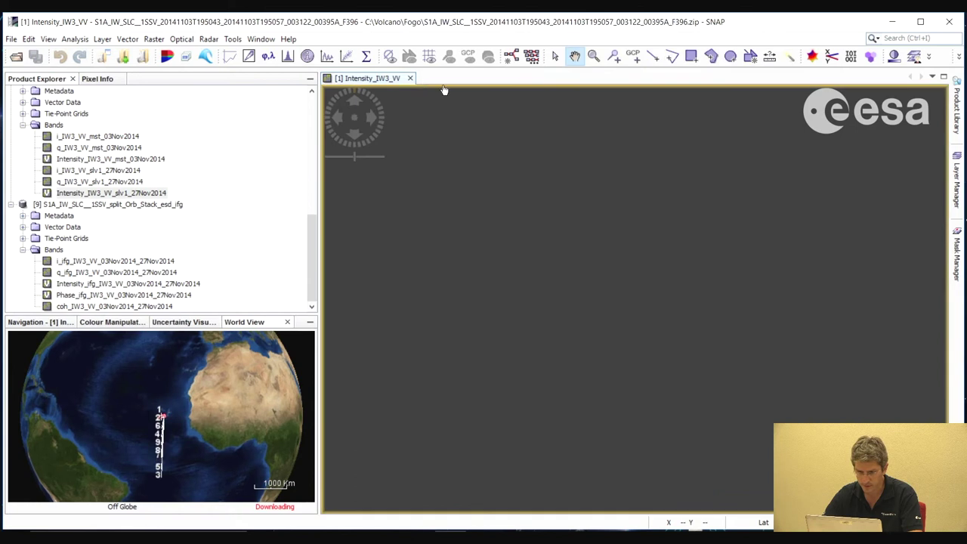
click(410, 78)
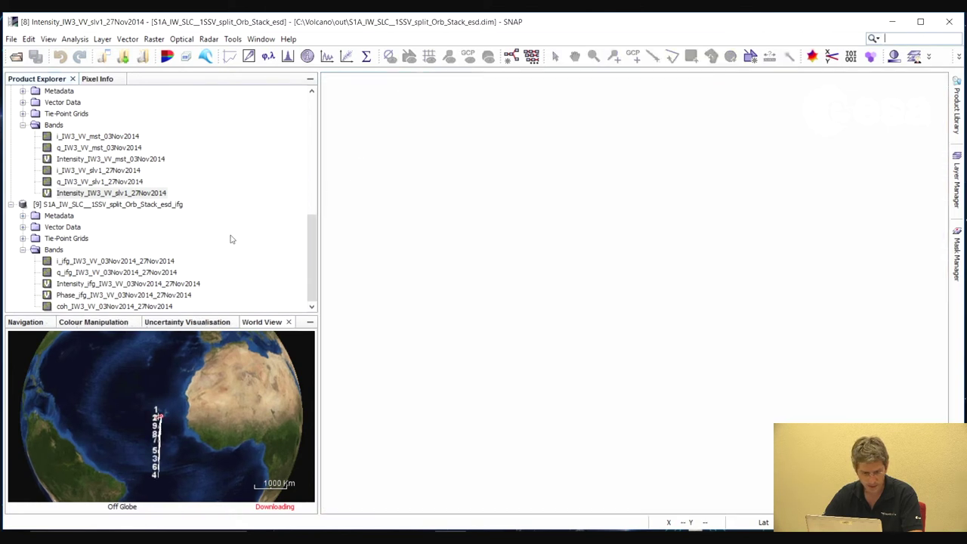
Display the interferogram product's Phase_ifg, Intensity_ifg and coh bands for IW3 VV 03Nov2014_27Nov2014.
double_click(89, 296)
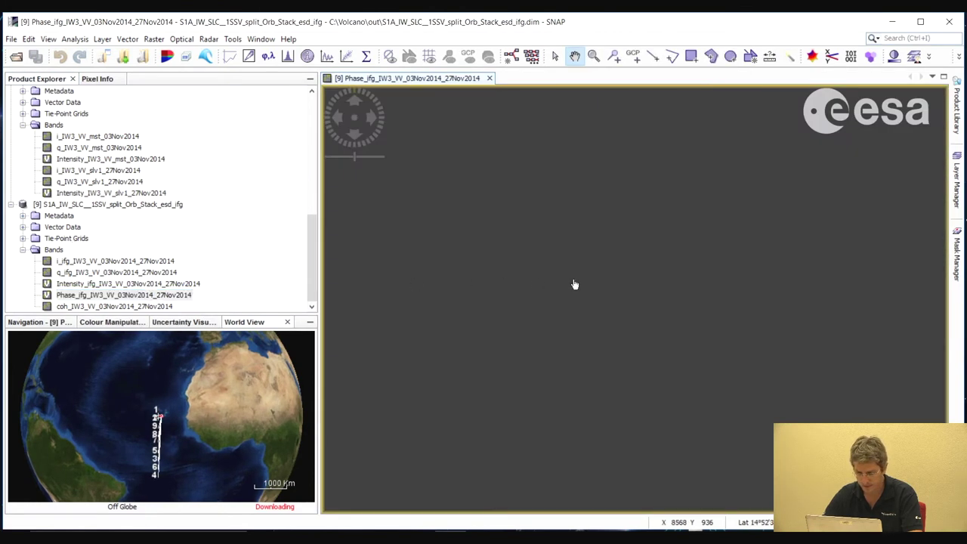
scroll(594, 247, up, 4)
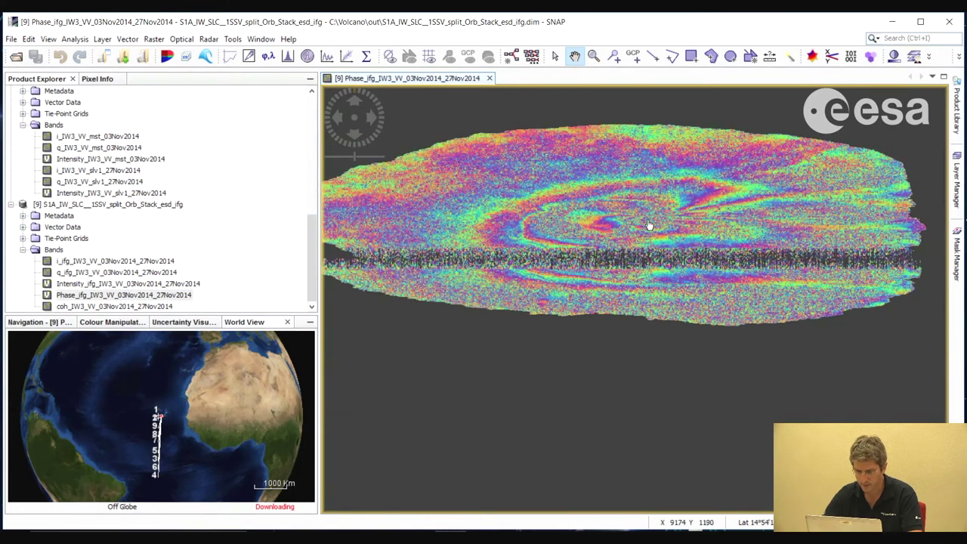
drag(648, 225, 655, 251)
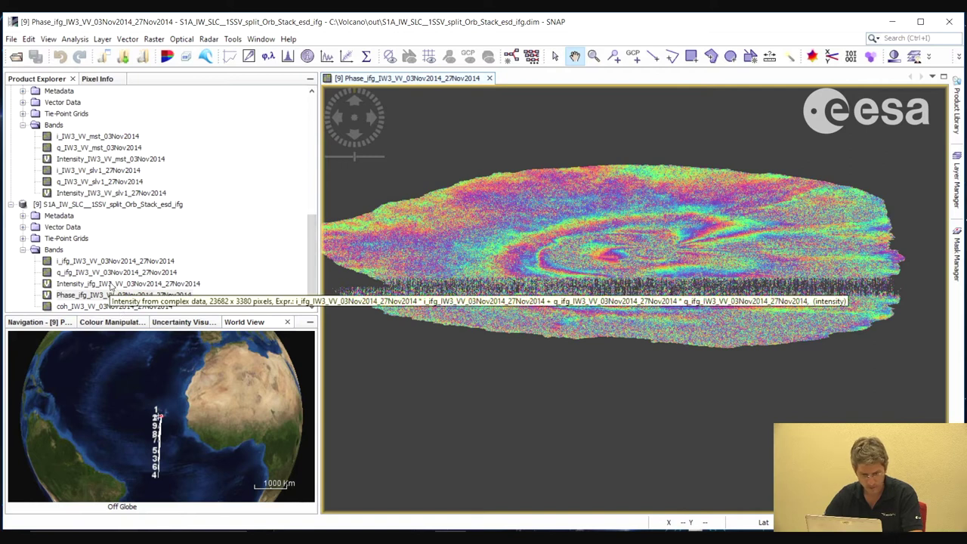
double_click(113, 285)
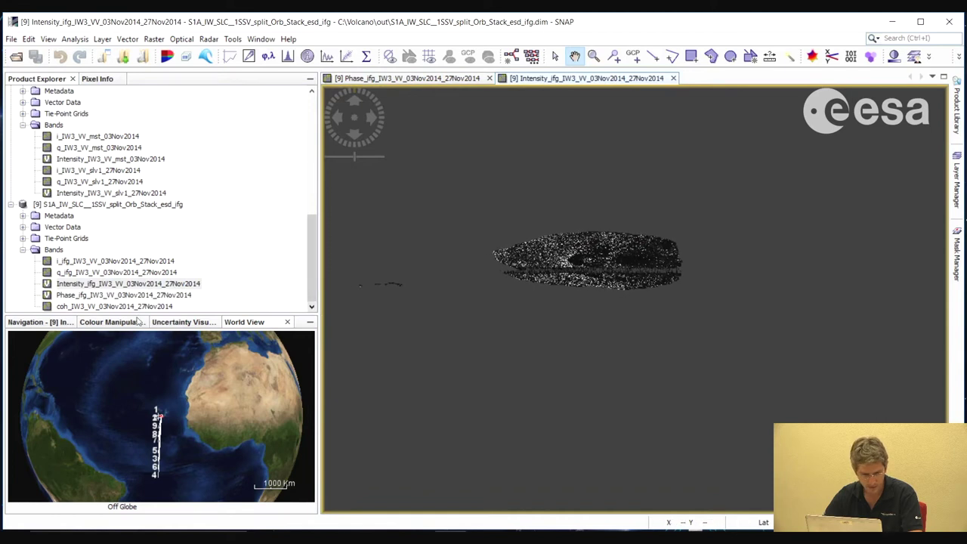
double_click(103, 307)
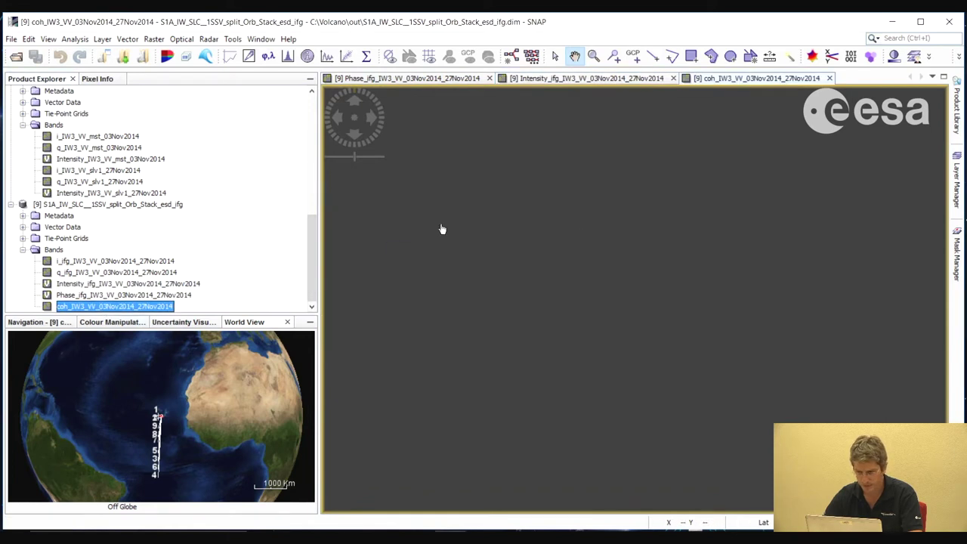
Tile the intensity, phase and coherence views vertically and compare the volcano island across all three.
click(261, 39)
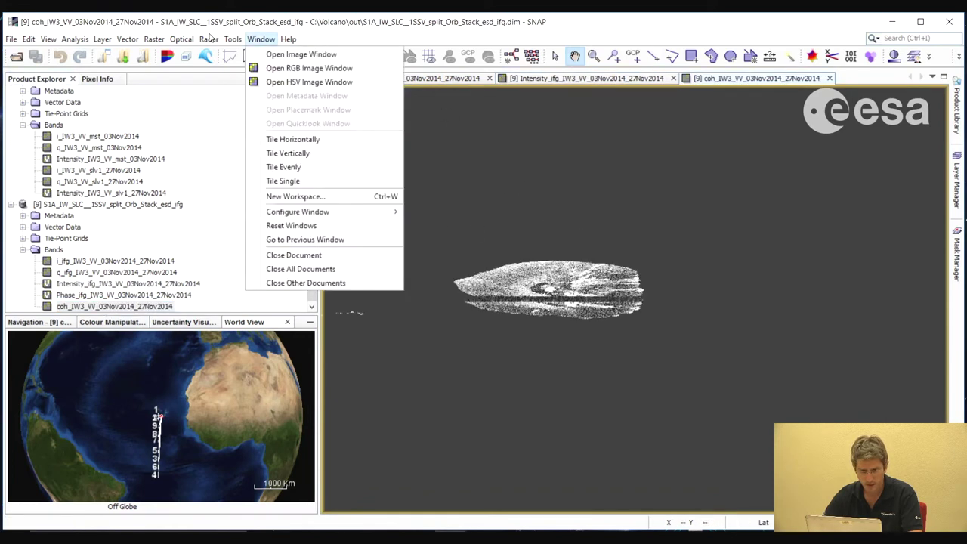
click(295, 155)
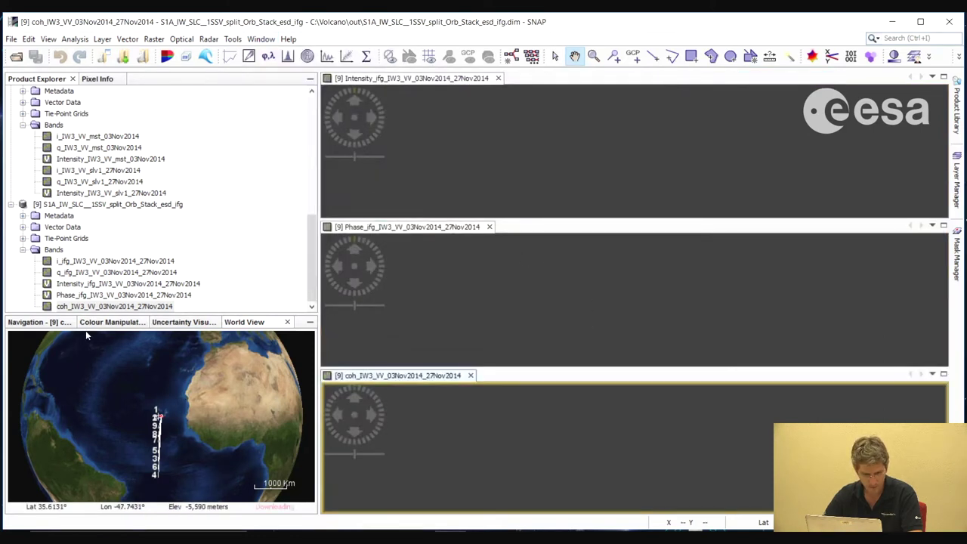
click(45, 325)
drag(111, 434, 111, 410)
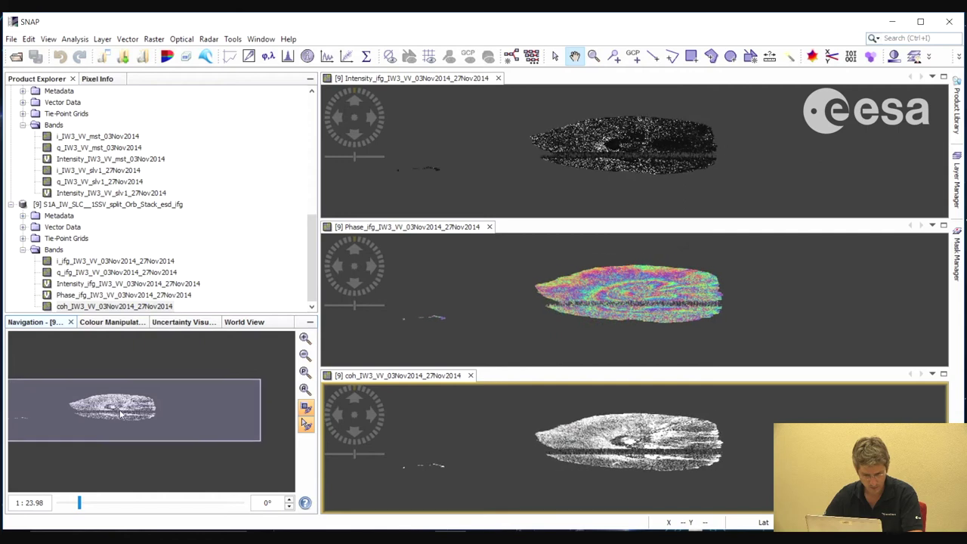
scroll(514, 127, up, 5)
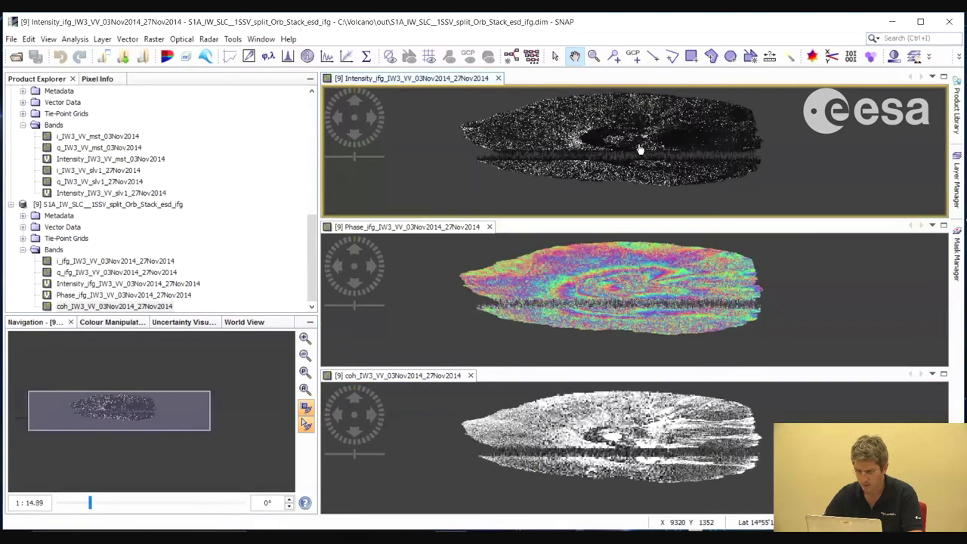
scroll(643, 158, up, 2)
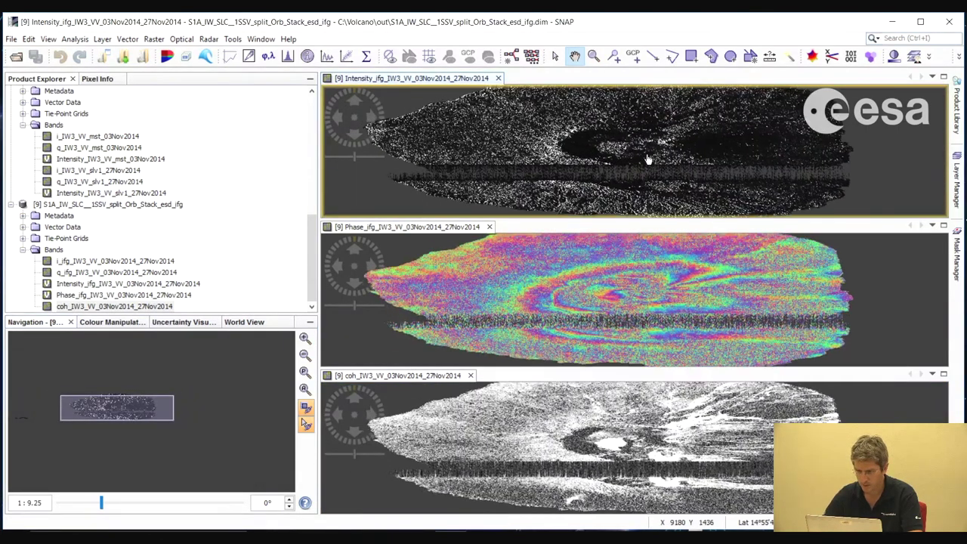
scroll(649, 311, up, 1)
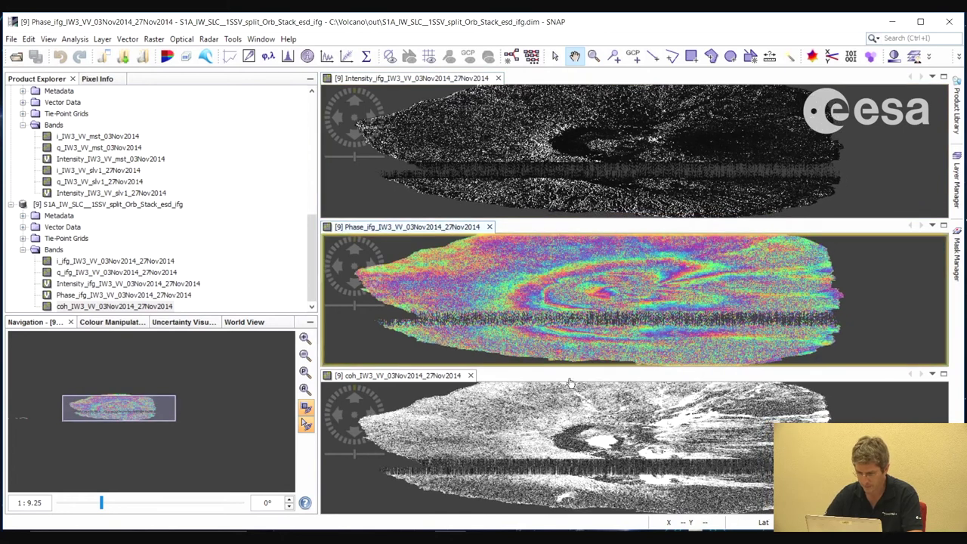
click(572, 471)
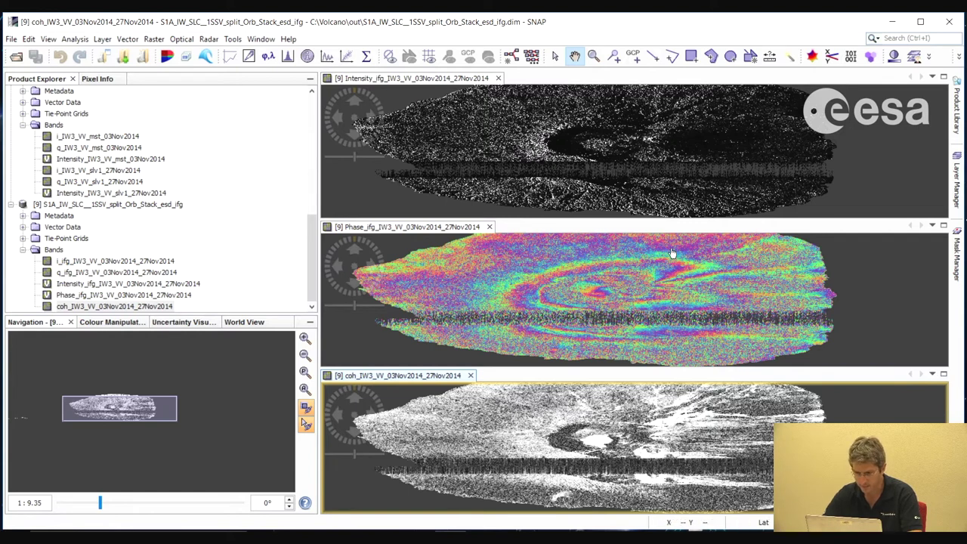
click(580, 125)
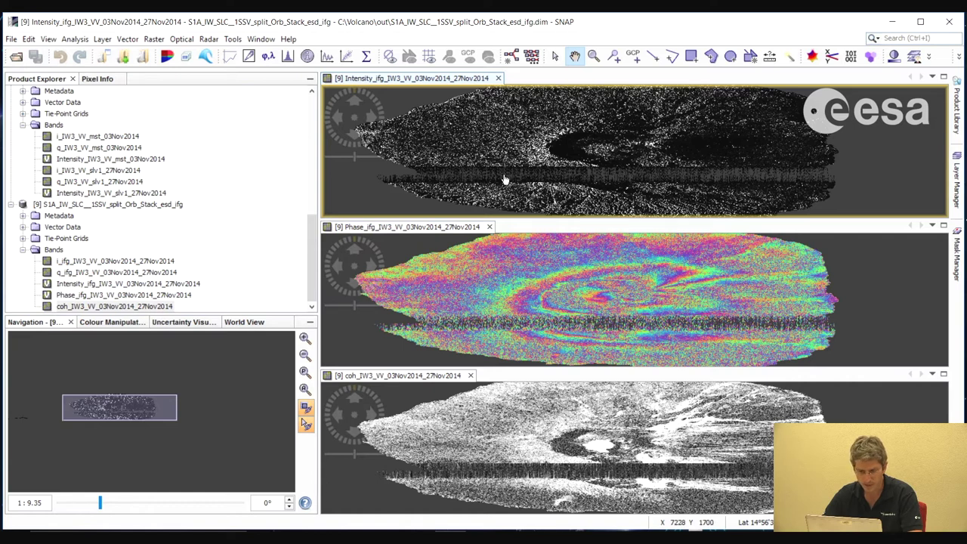
Run S-1 TOPS Deburst on the split_Orb_Stack_esd_ifg product, saving split_Orb_Stack_esd_ifg_deb as BEAM-DIMAP in C:\Volcano\out, and close the dialog.
click(209, 39)
mouse_move(253, 148)
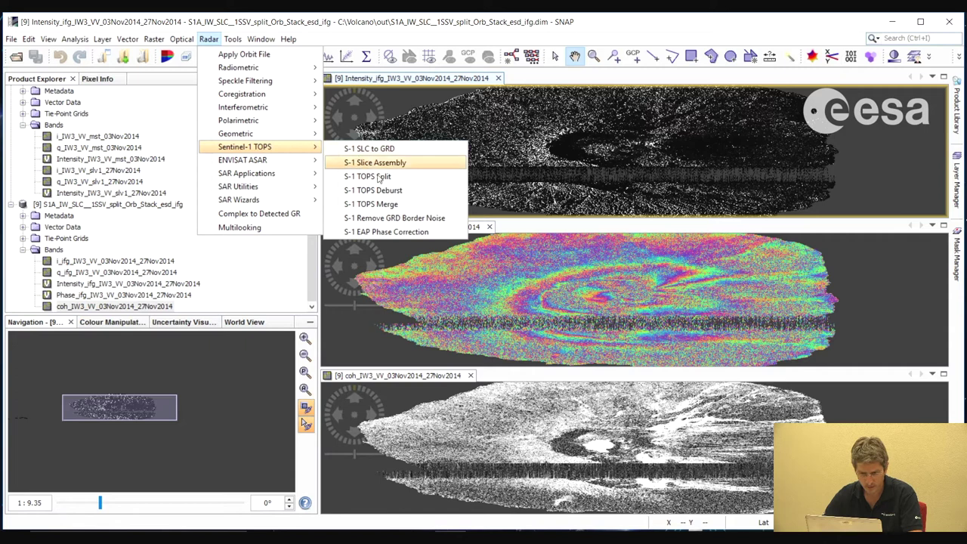
click(373, 189)
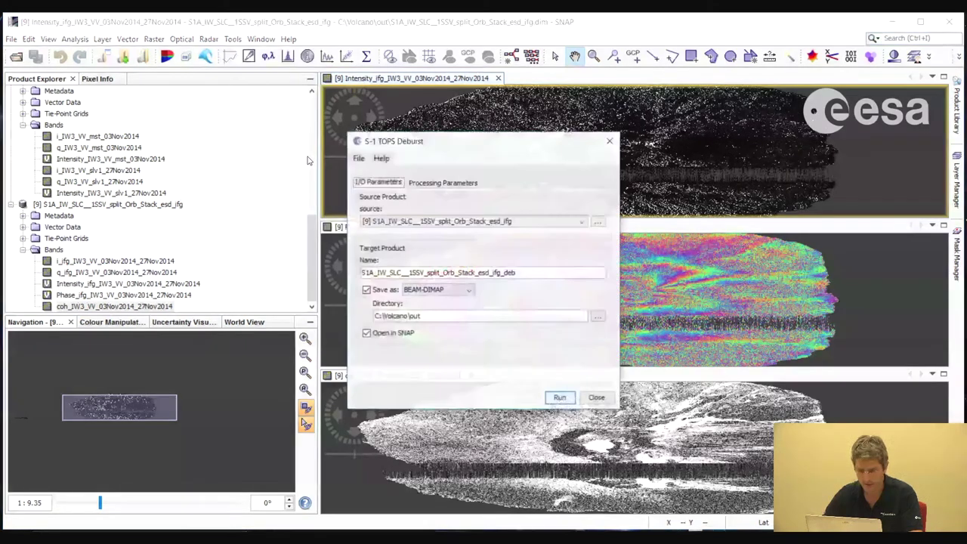
click(436, 185)
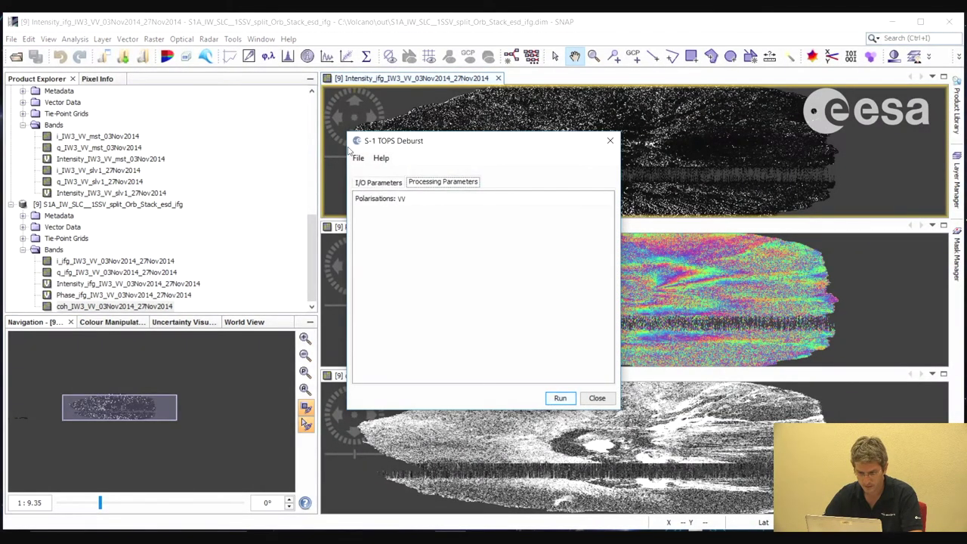
click(390, 183)
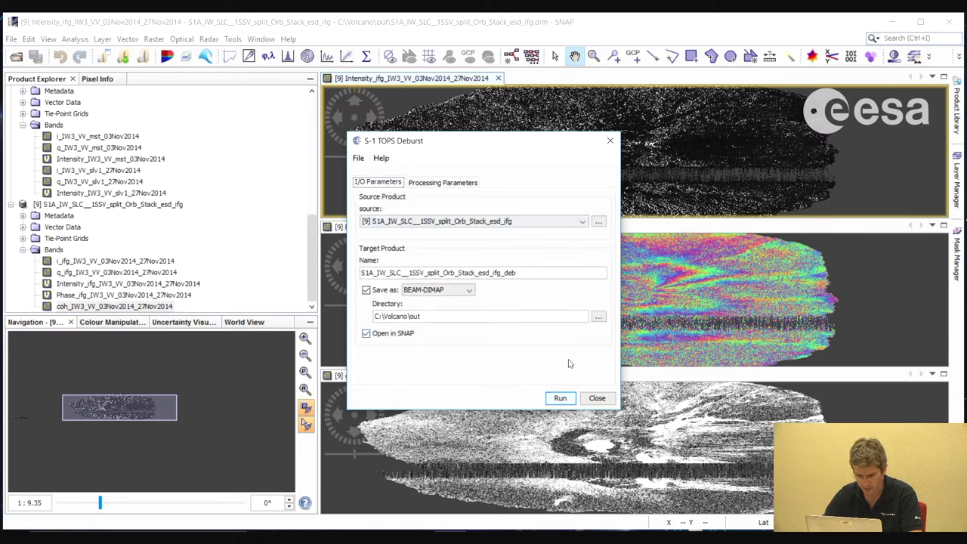
click(560, 399)
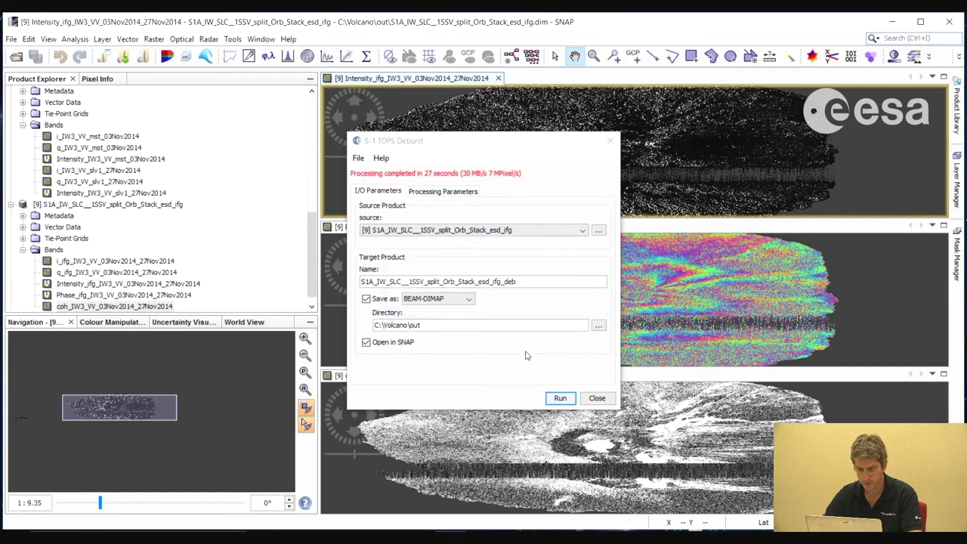
click(597, 398)
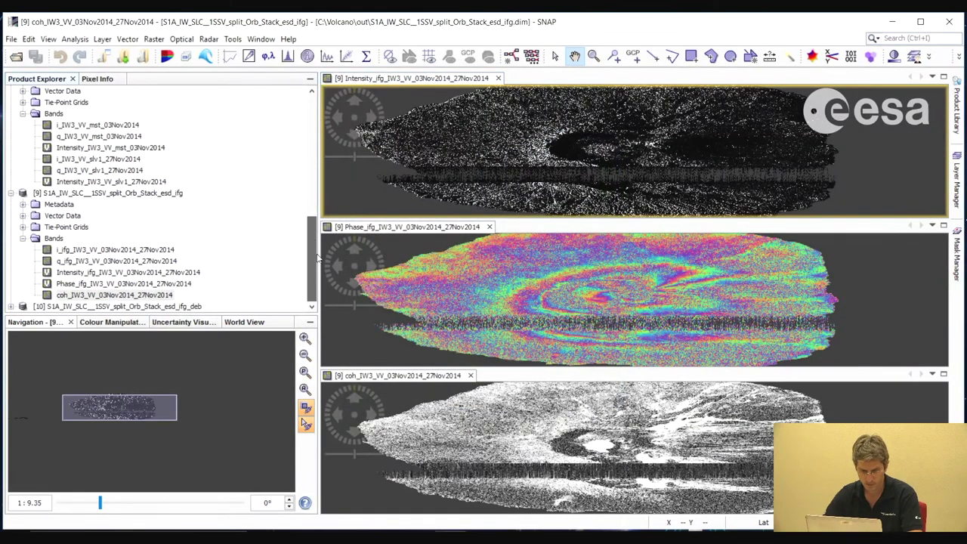
Expand the debursted esd_ifg_deb product and close the intensity, phase and coherence image views.
click(11, 306)
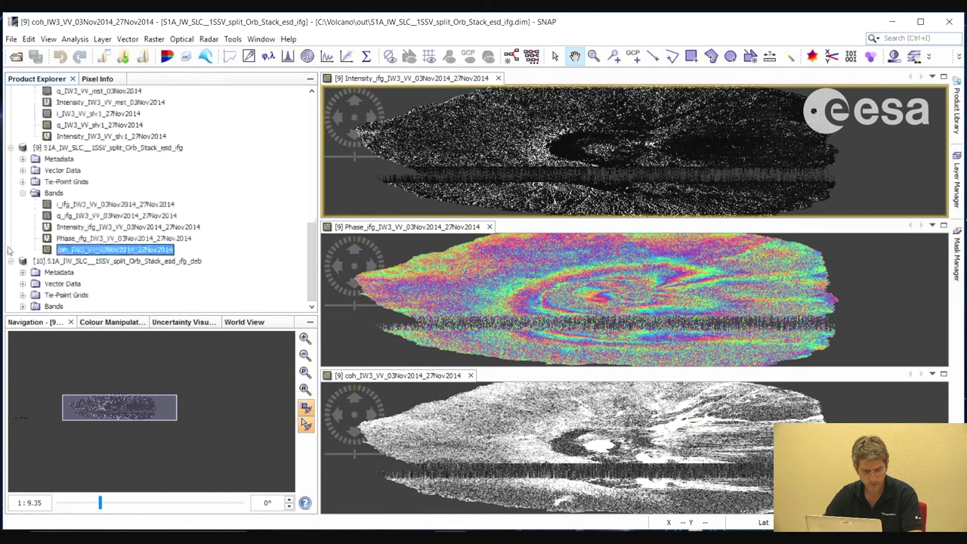
click(85, 261)
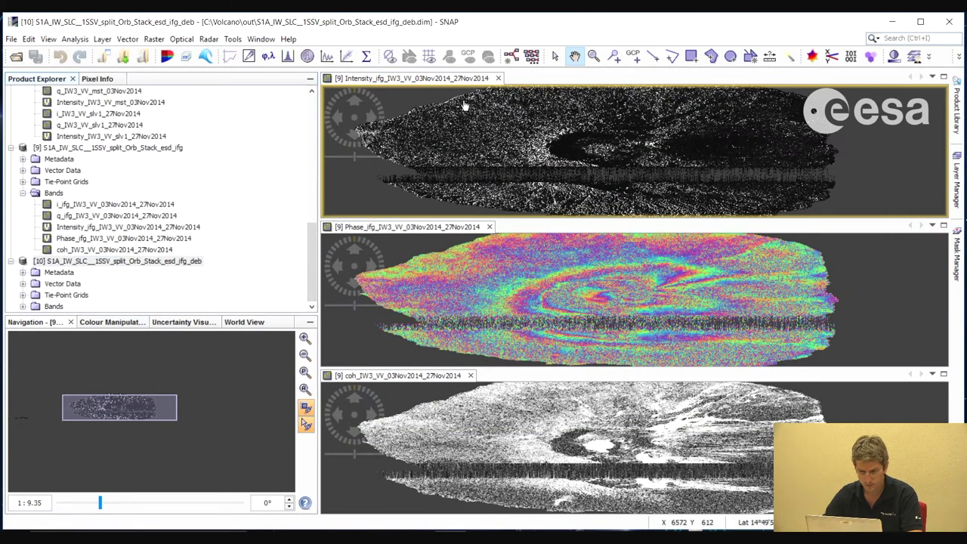
click(498, 78)
click(489, 79)
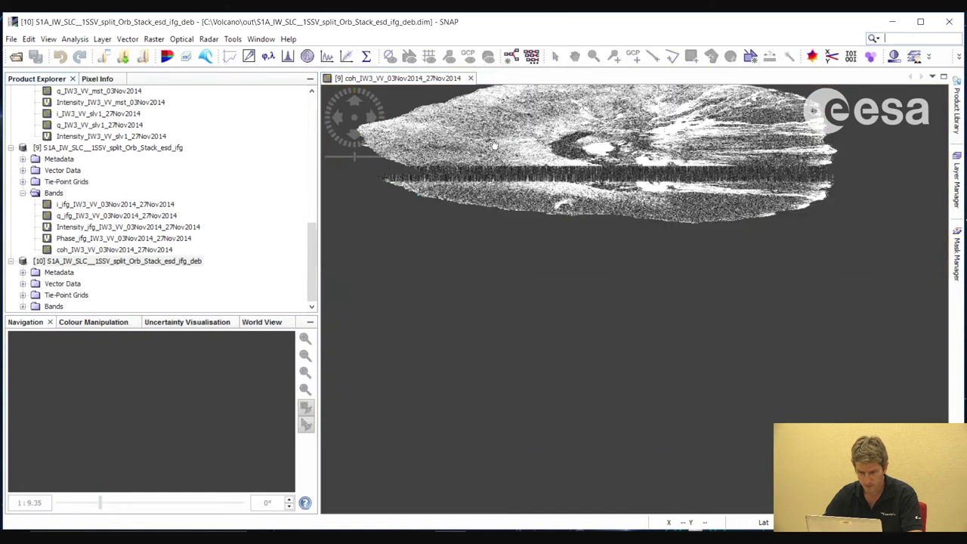
click(476, 79)
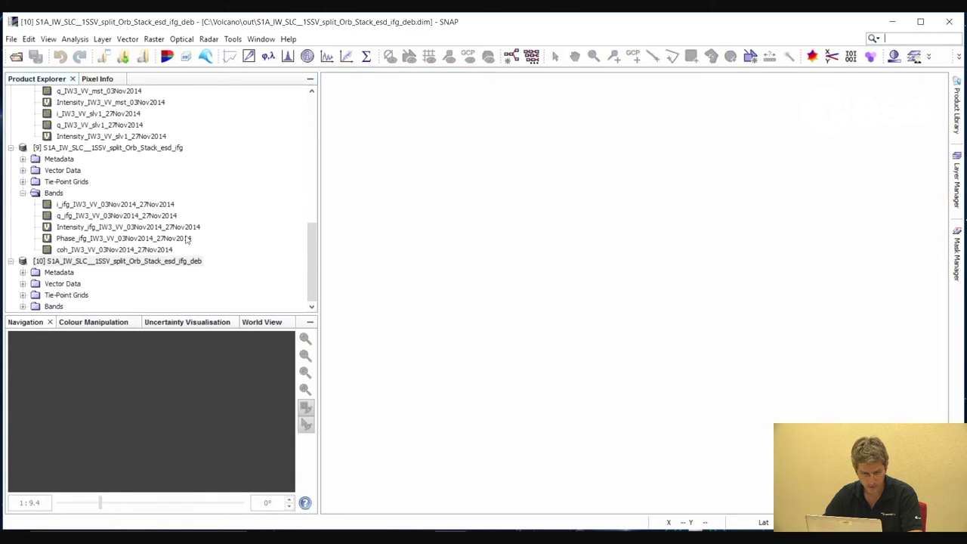
Display the debursted esd_ifg_deb product's Phase_ifg_IW3_VV_03Nov2014_27Nov2014 band and examine the fringes over the volcano island.
click(23, 306)
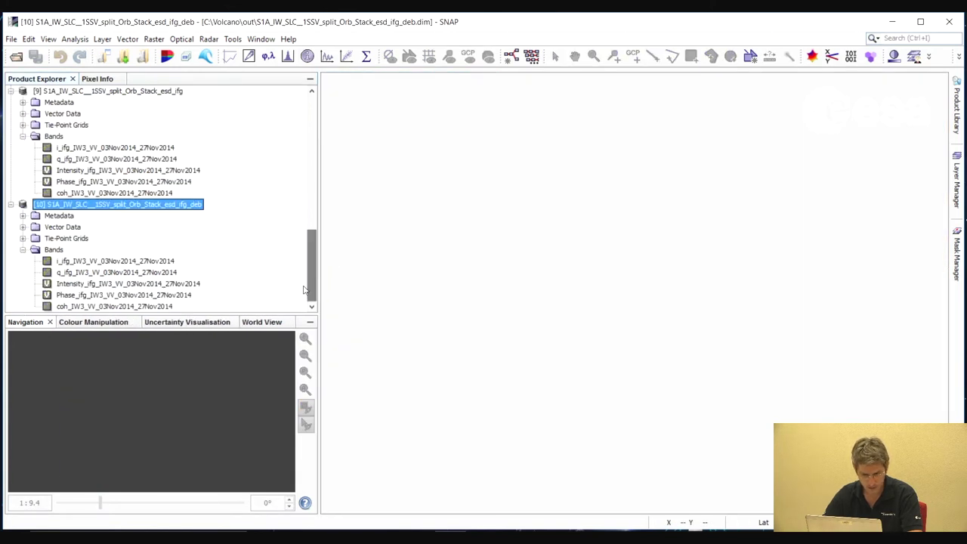
double_click(101, 296)
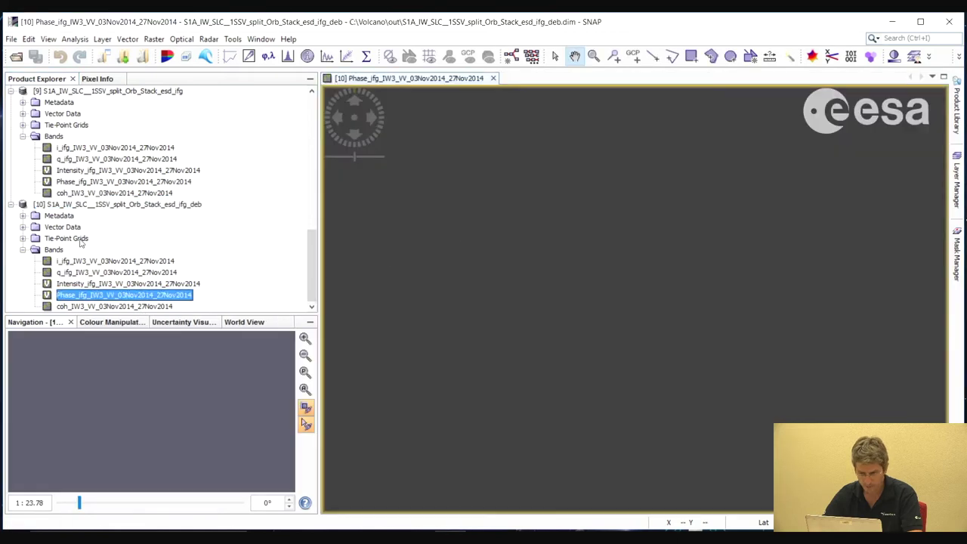
scroll(558, 263, up, 5)
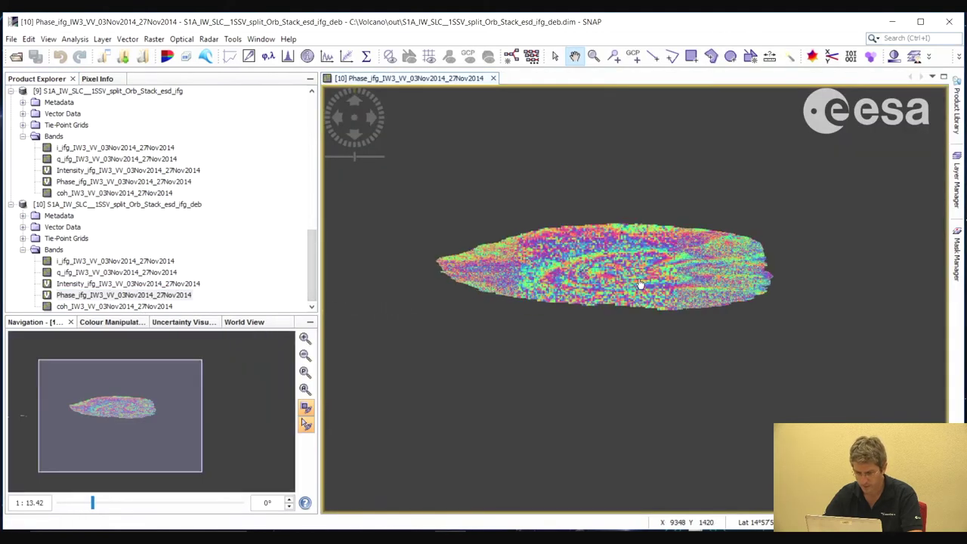
drag(481, 267, 488, 269)
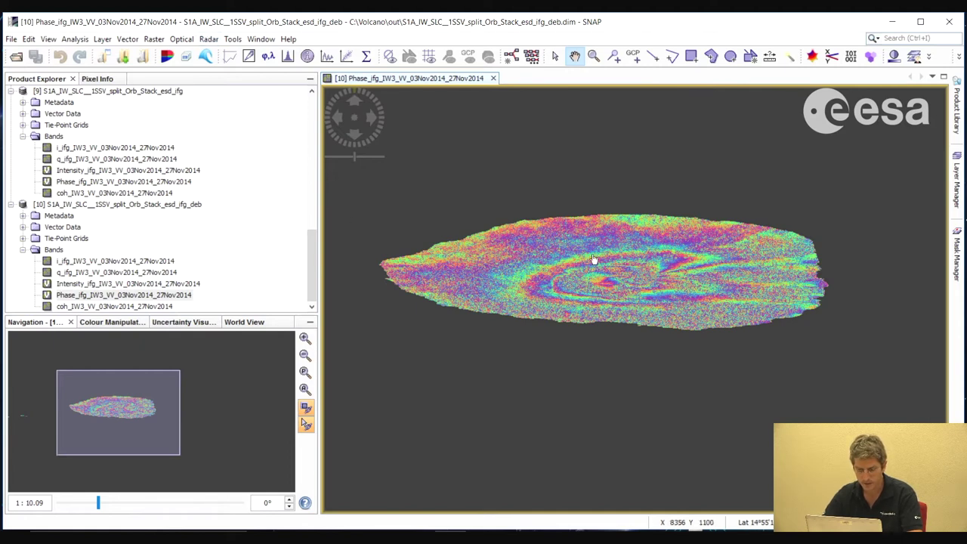
Run Topographic Phase Removal on split_Orb_Stack_esd_ifg_deb with the SRTM 3Sec DEM, saving split_Orb_Stack_esd_ifg_deb_dinsar as BEAM-DIMAP in C:\Volcano\out, and close the dialog.
click(209, 40)
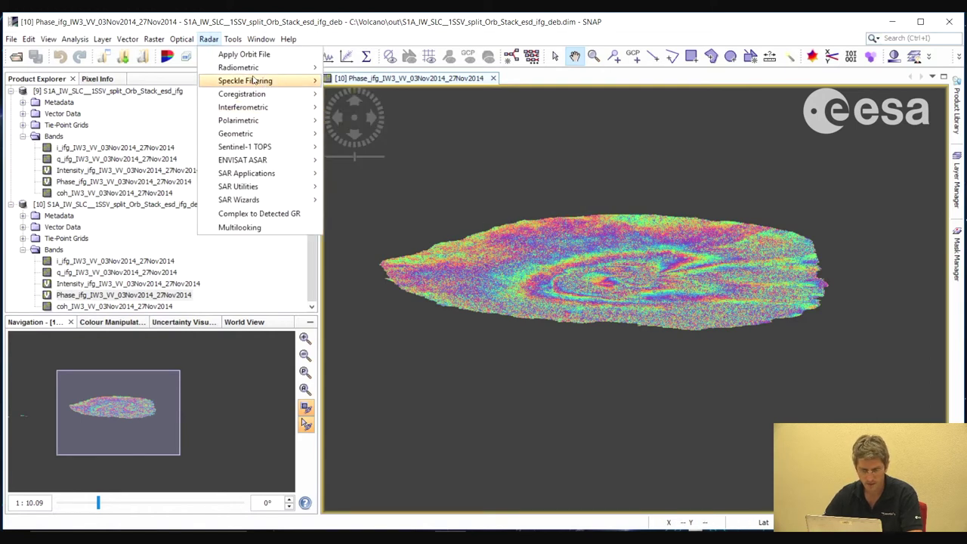
mouse_move(258, 113)
mouse_move(368, 112)
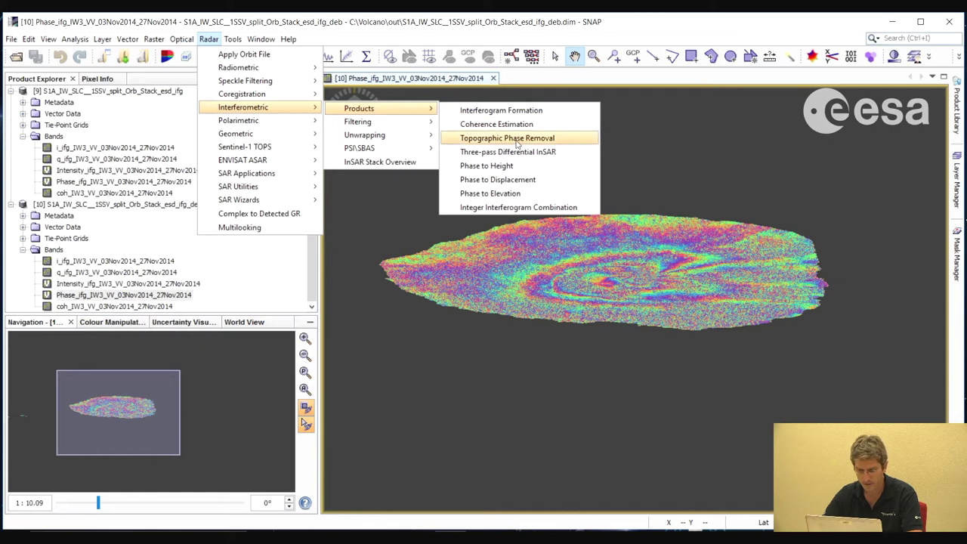
key(Return)
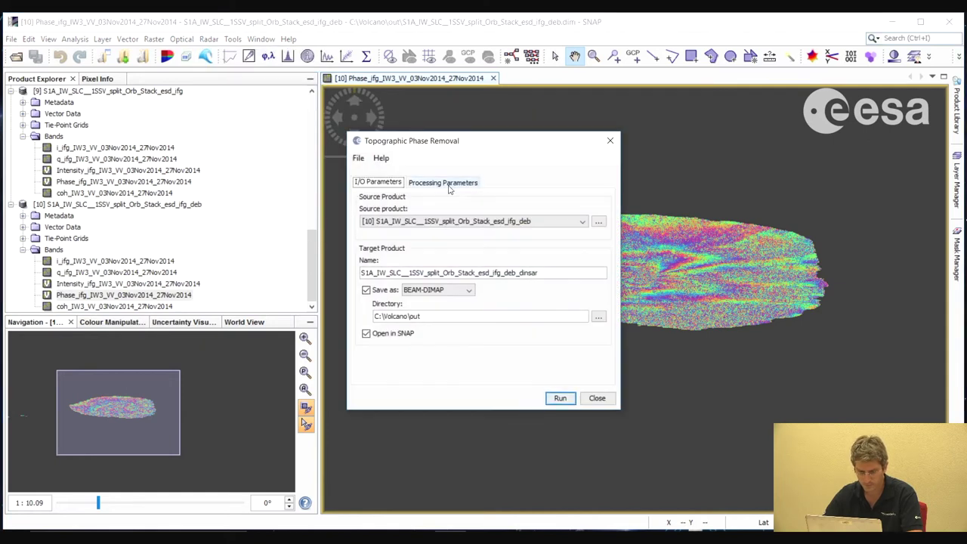
click(447, 185)
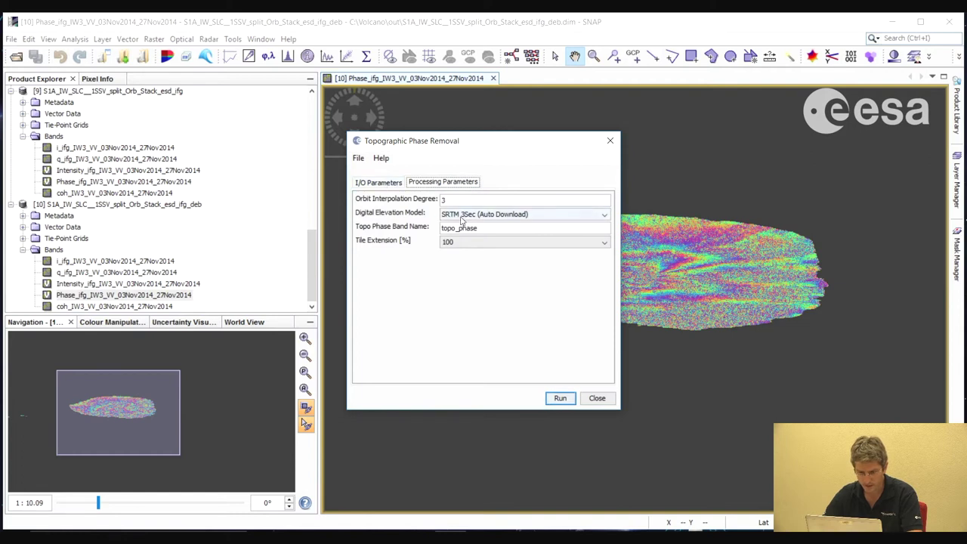
click(384, 185)
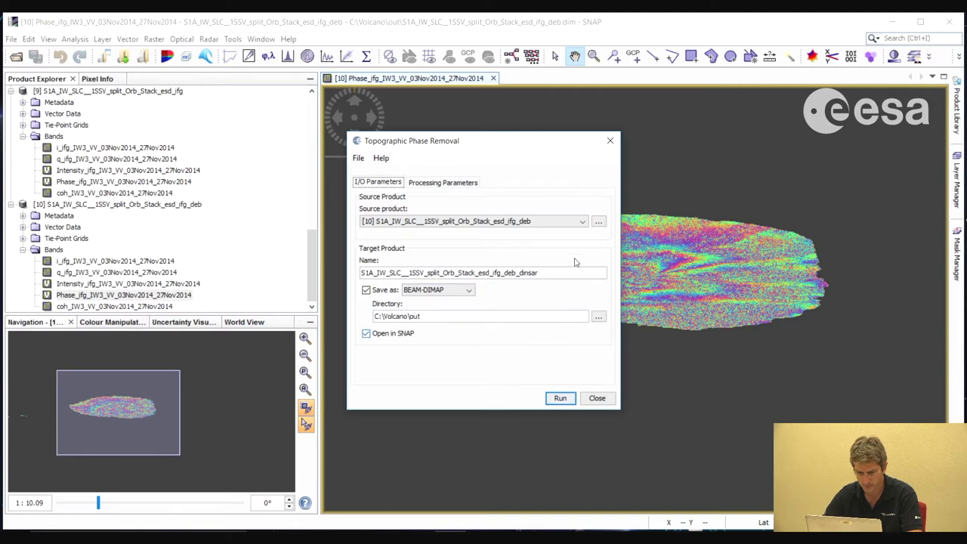
click(580, 221)
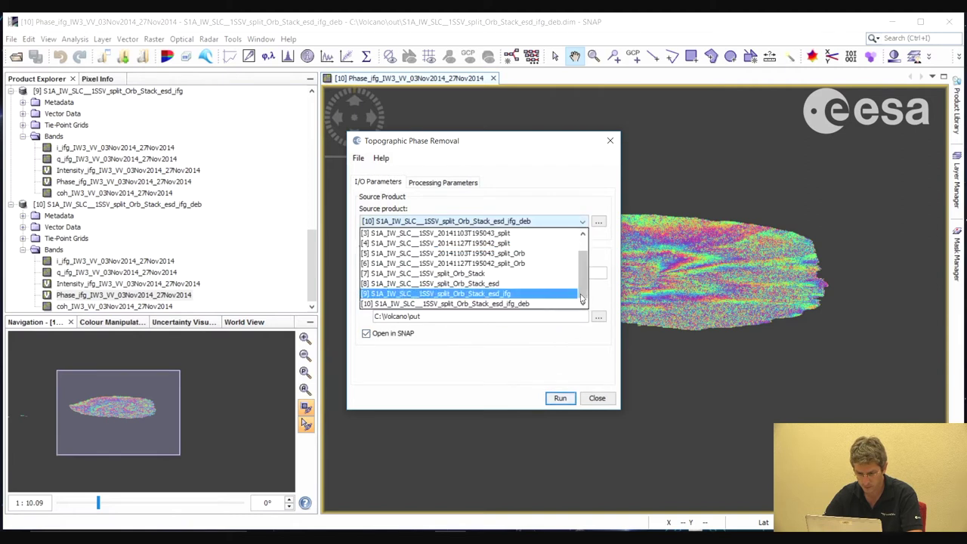
click(533, 304)
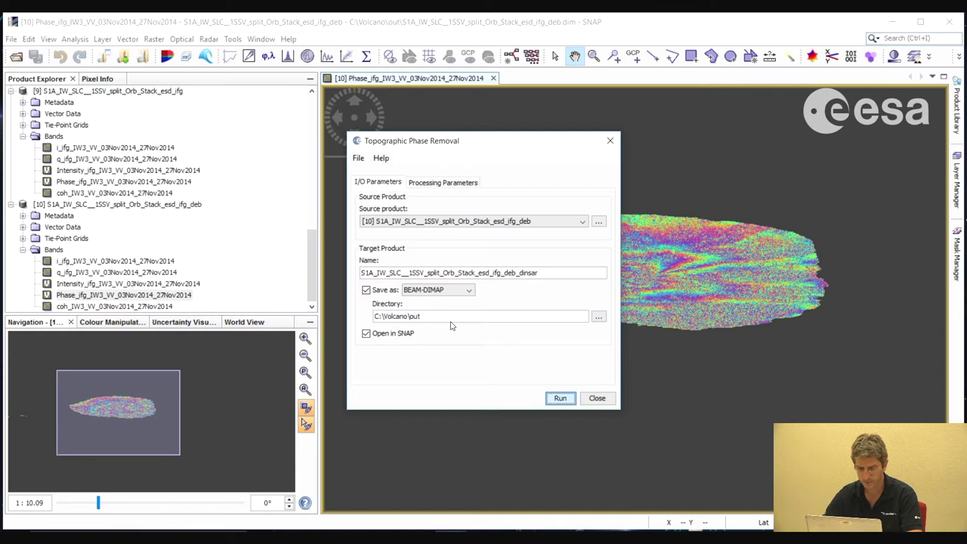
key(Return)
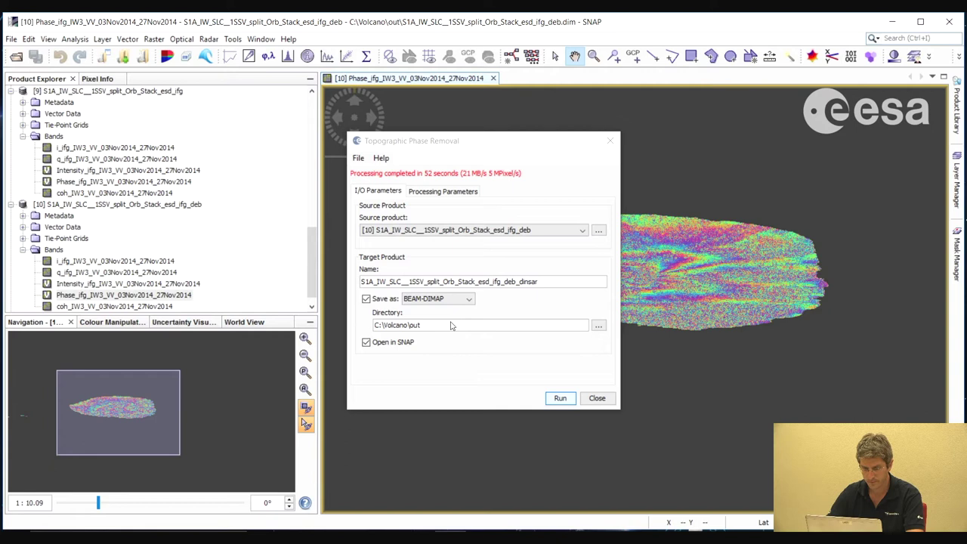
click(597, 399)
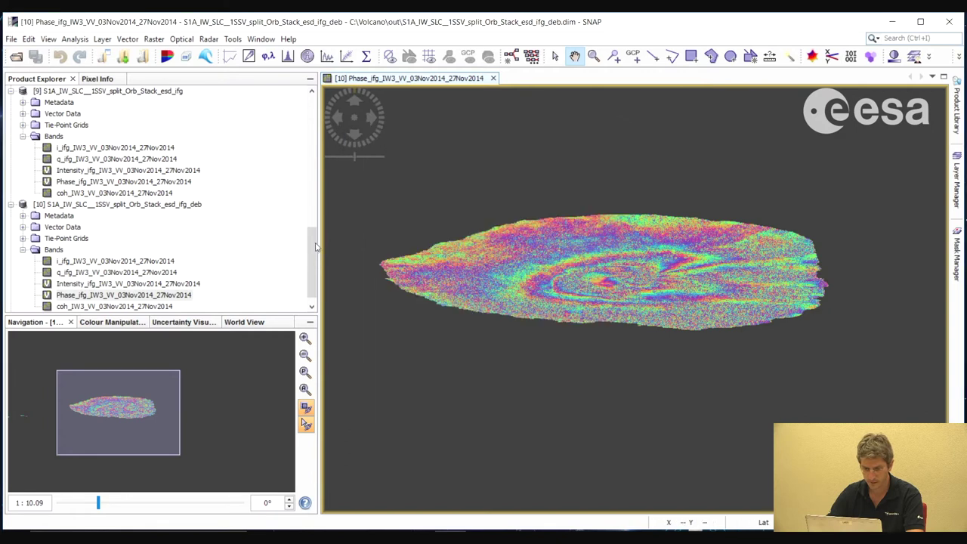
Expand the esd_ifg_deb_dinsar product's bands and display Phase_ifg_srd_VV_03Nov2014_27Nov2014 zoomed in on the island.
scroll(317, 248, down, 1)
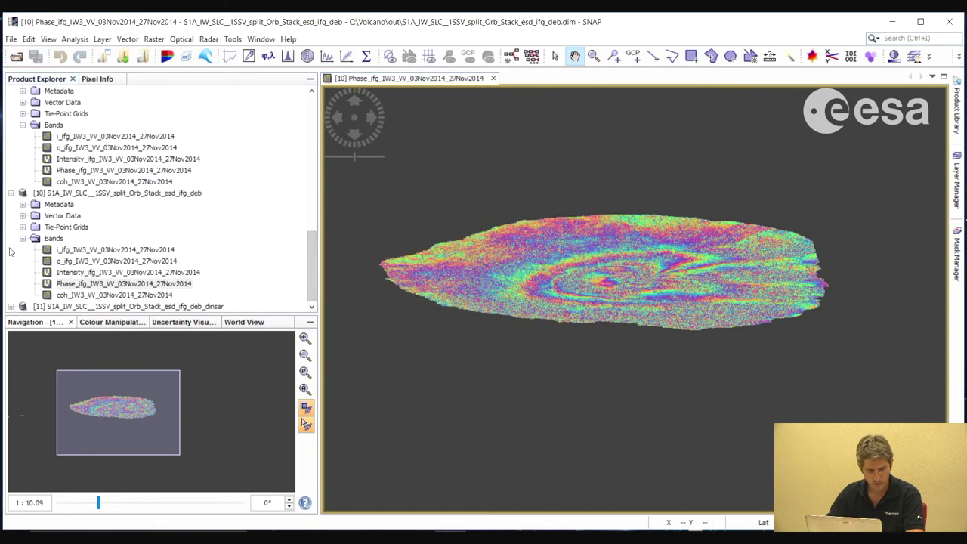
click(11, 306)
click(22, 306)
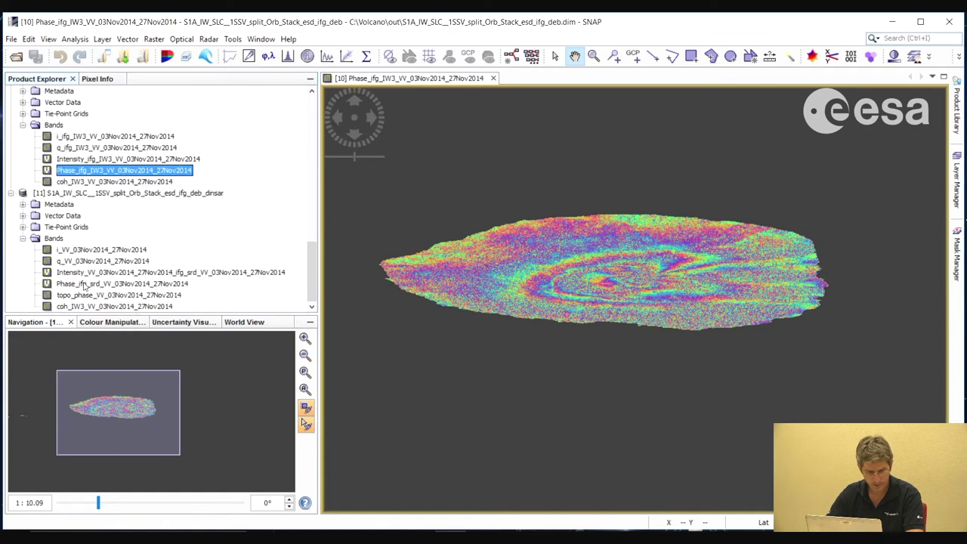
click(341, 125)
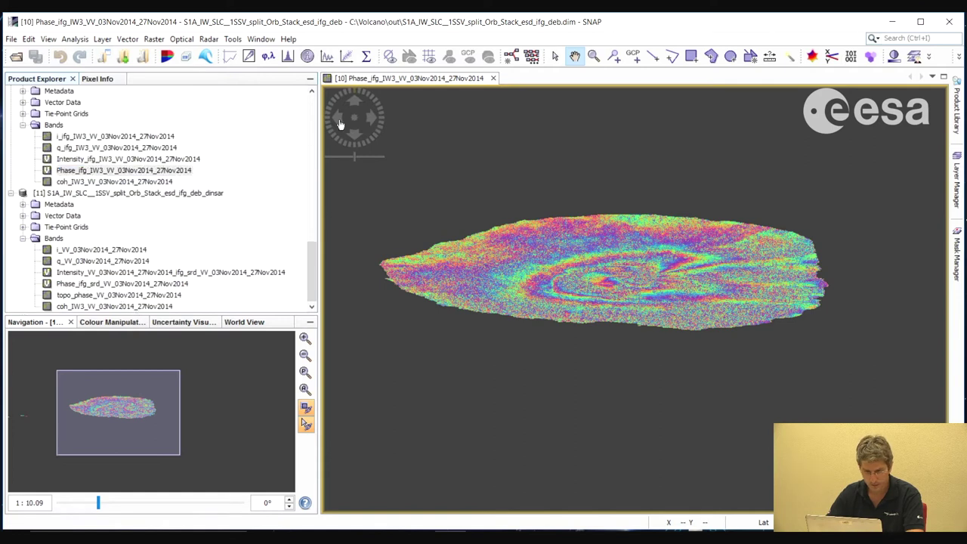
double_click(78, 284)
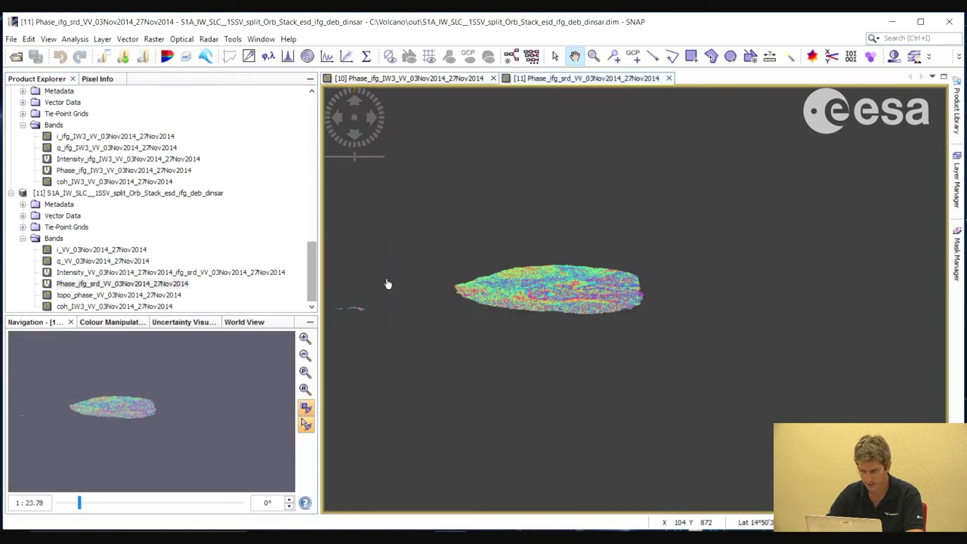
scroll(575, 291, up, 1)
scroll(594, 294, up, 3)
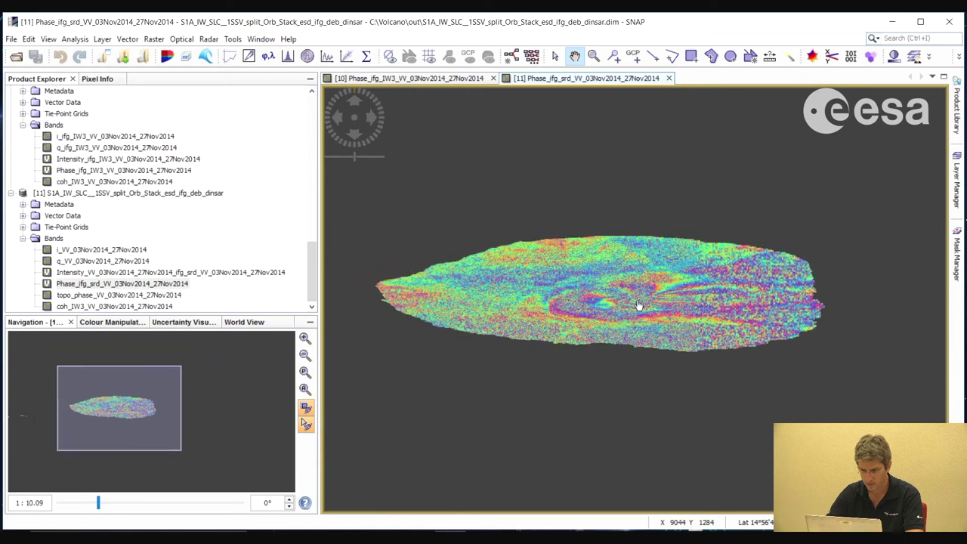
Tile the two phase views vertically and compare the island's fringes before and after topographic phase removal.
click(261, 38)
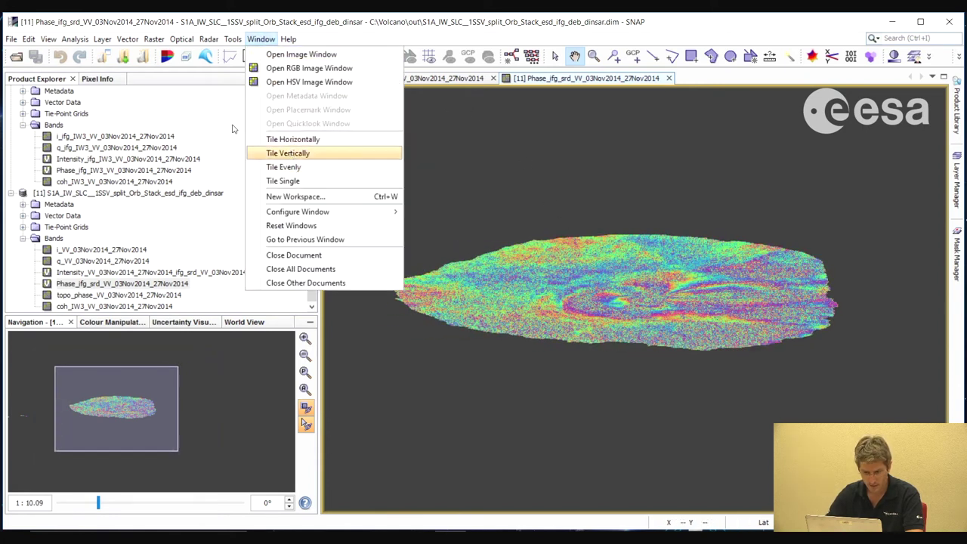
click(288, 153)
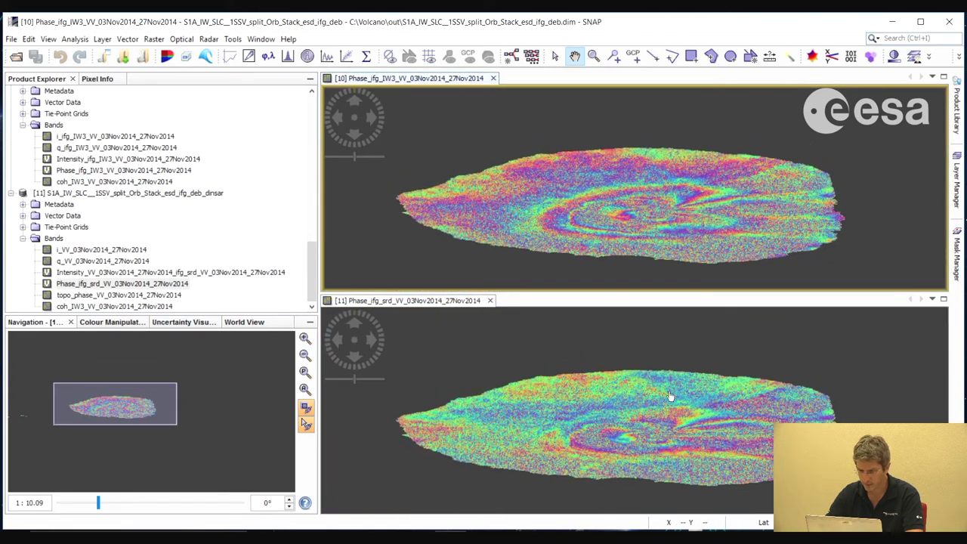
click(670, 396)
scroll(640, 223, up, 2)
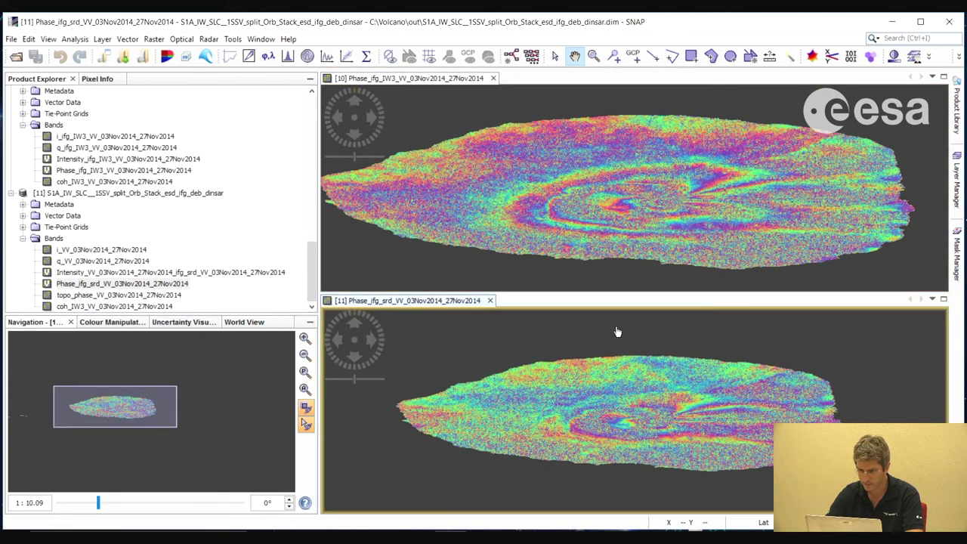
scroll(618, 332, up, 3)
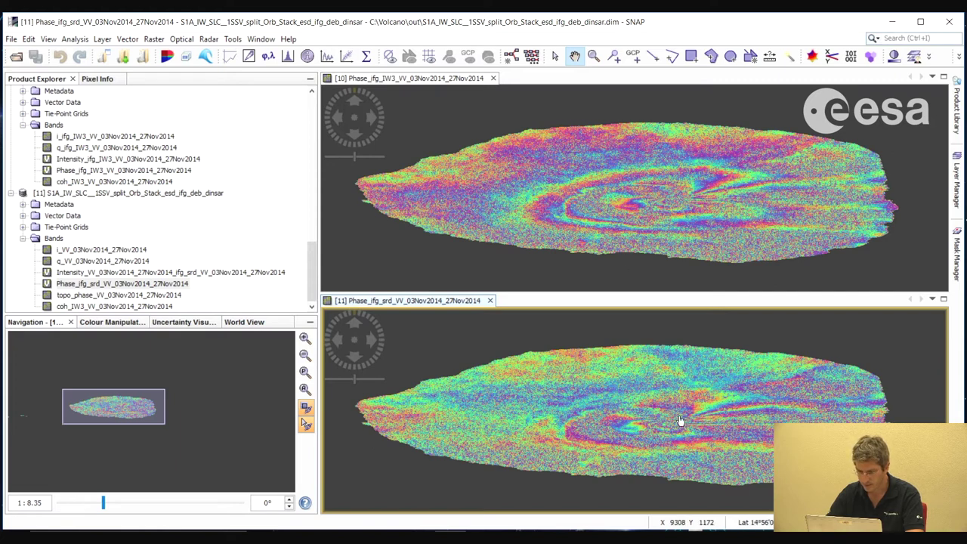
drag(657, 429, 659, 424)
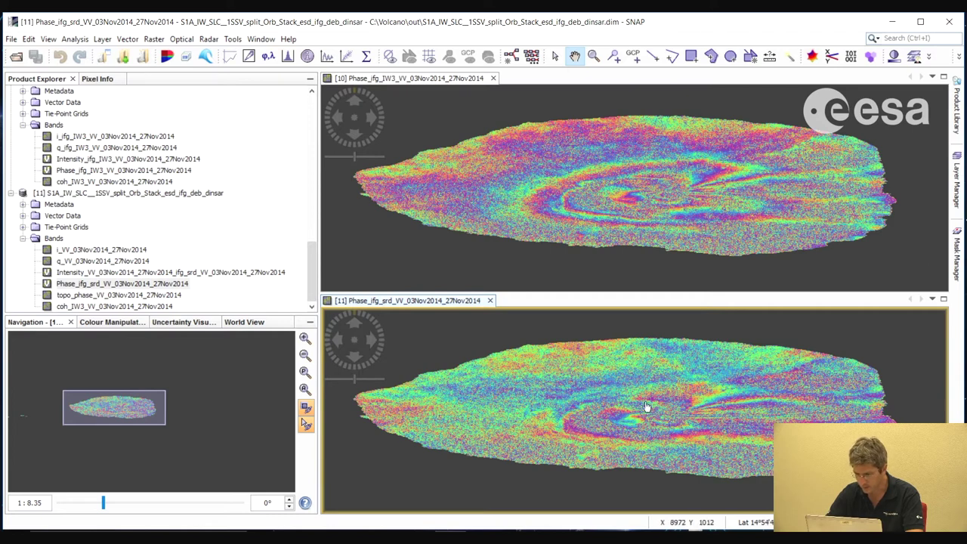
Display the topo_phase_VV_03Nov2014_27Nov2014 band and compare it with both interferometric phase views over the volcano.
click(89, 297)
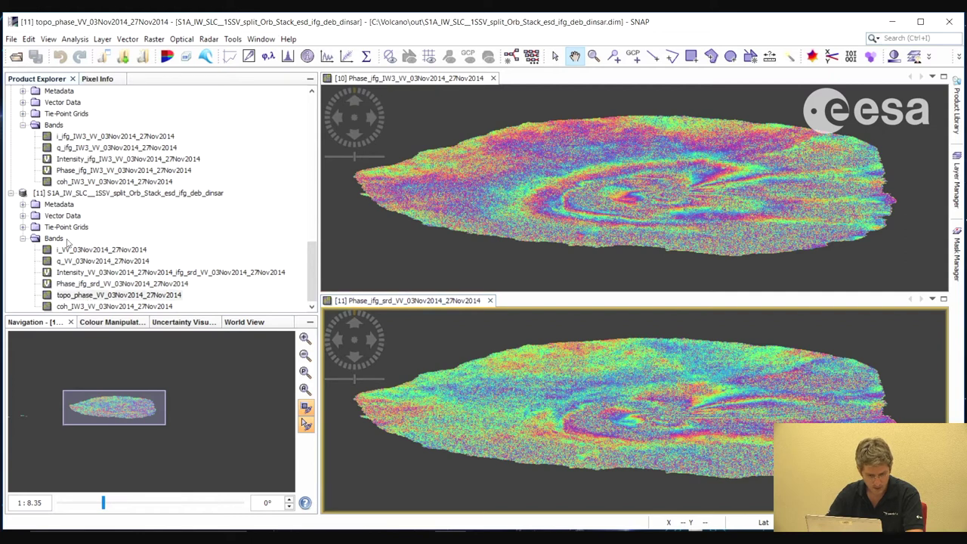
double_click(89, 295)
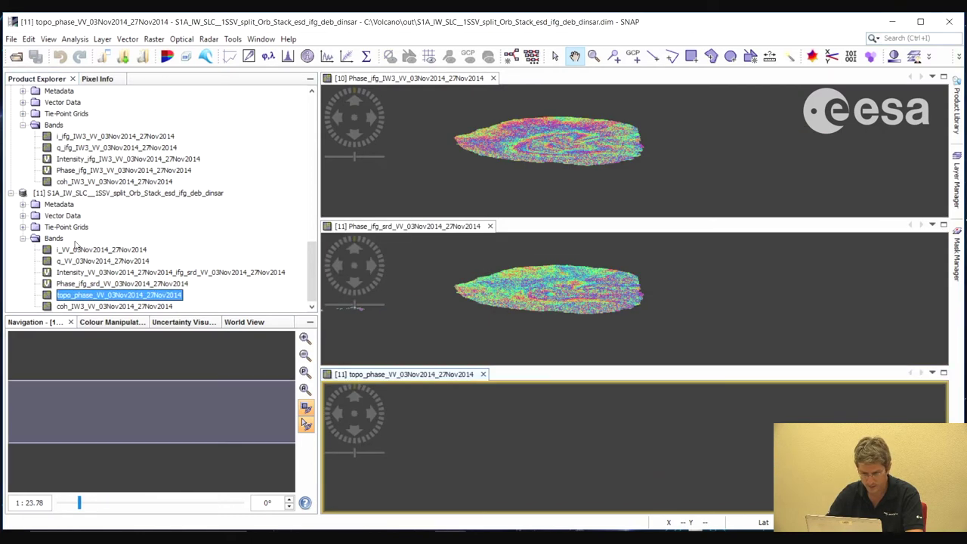
scroll(558, 438, up, 4)
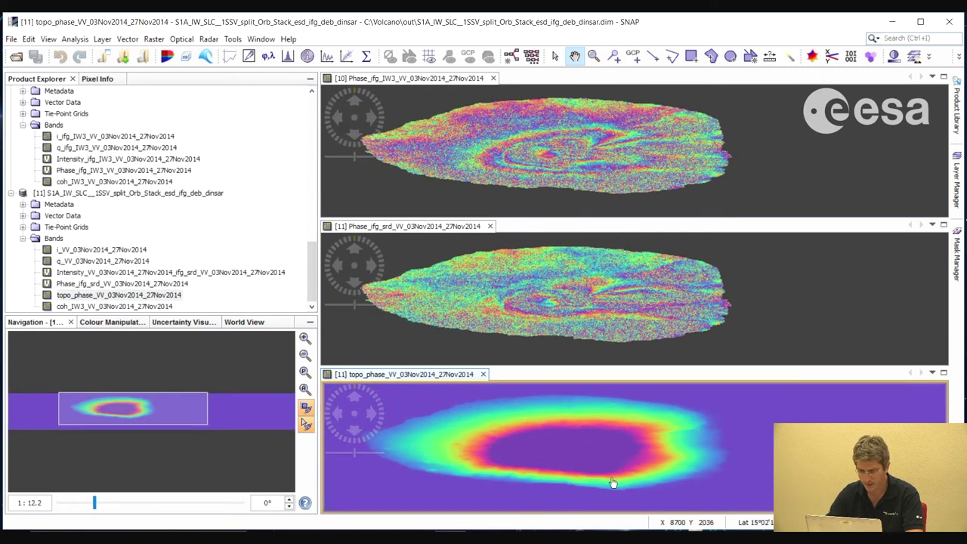
drag(487, 443, 518, 456)
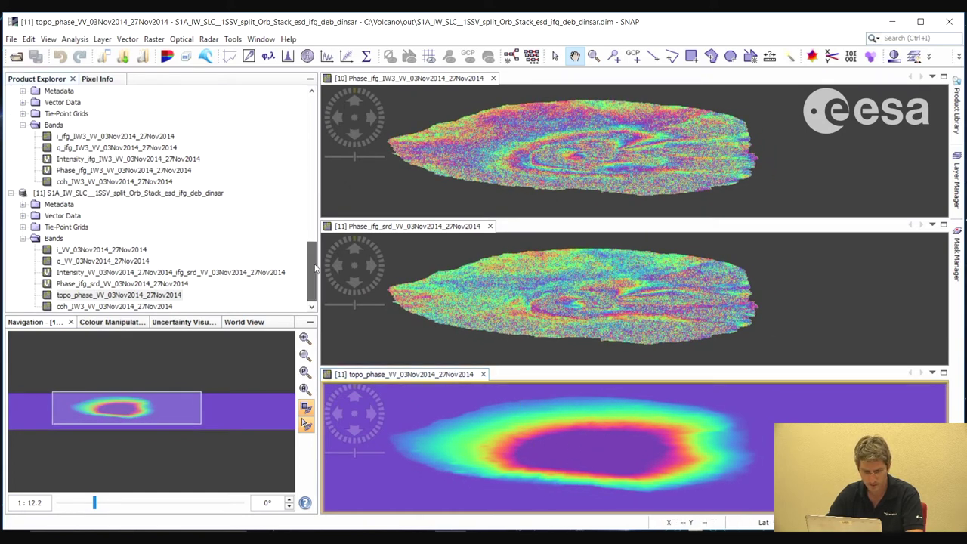
drag(621, 294, 601, 295)
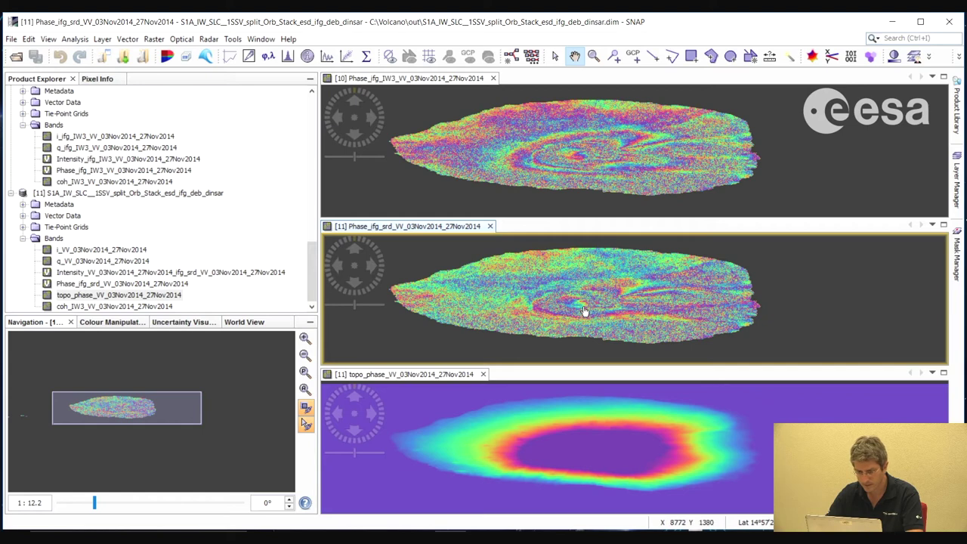
scroll(594, 302, up, 4)
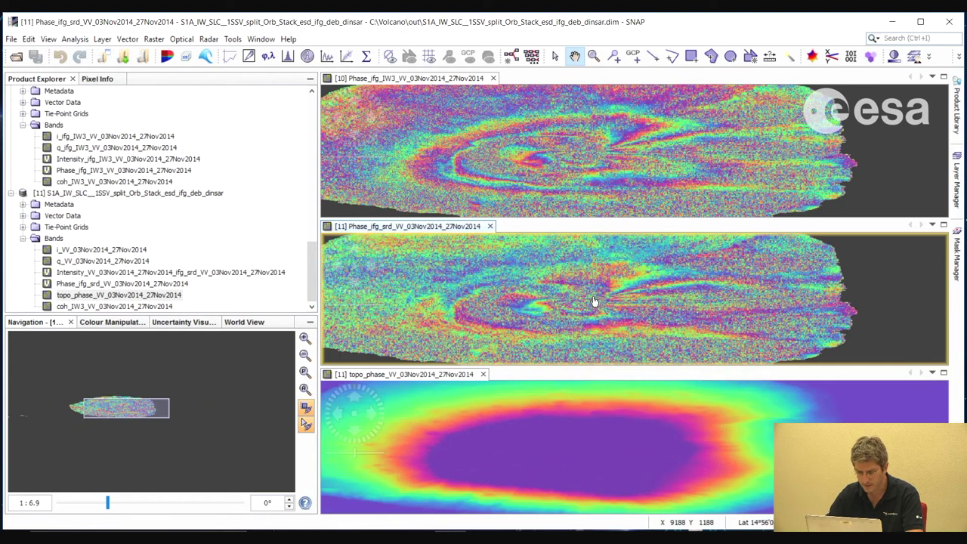
scroll(601, 313, up, 1)
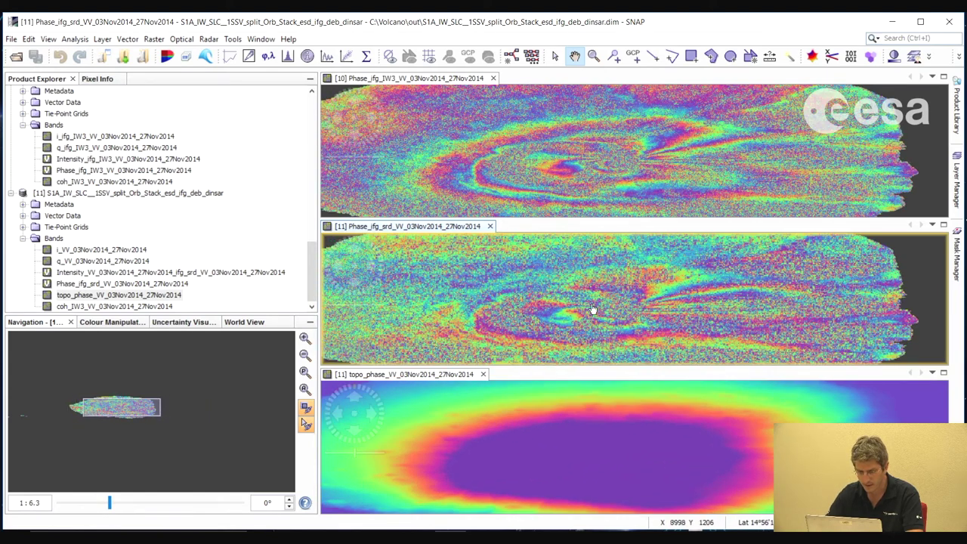
scroll(614, 316, down, 2)
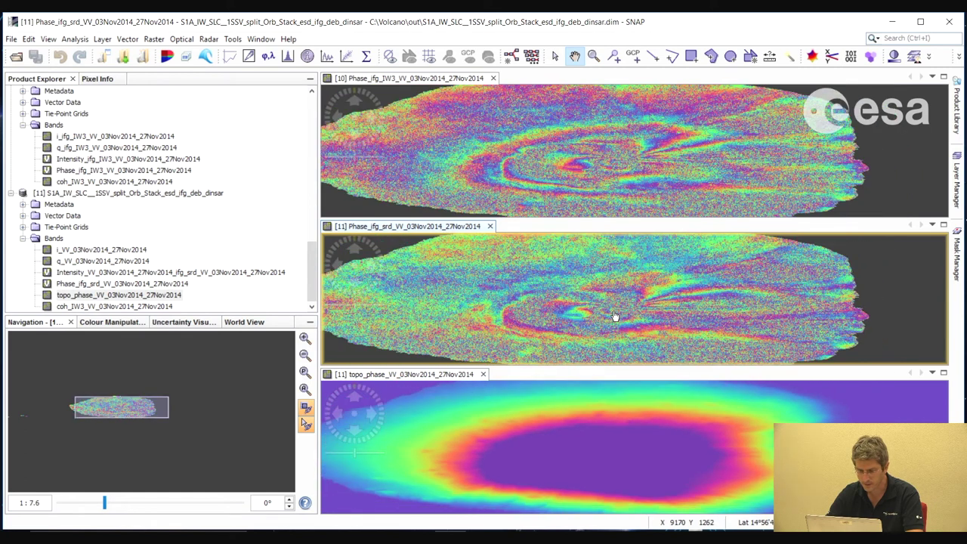
drag(615, 324, 639, 324)
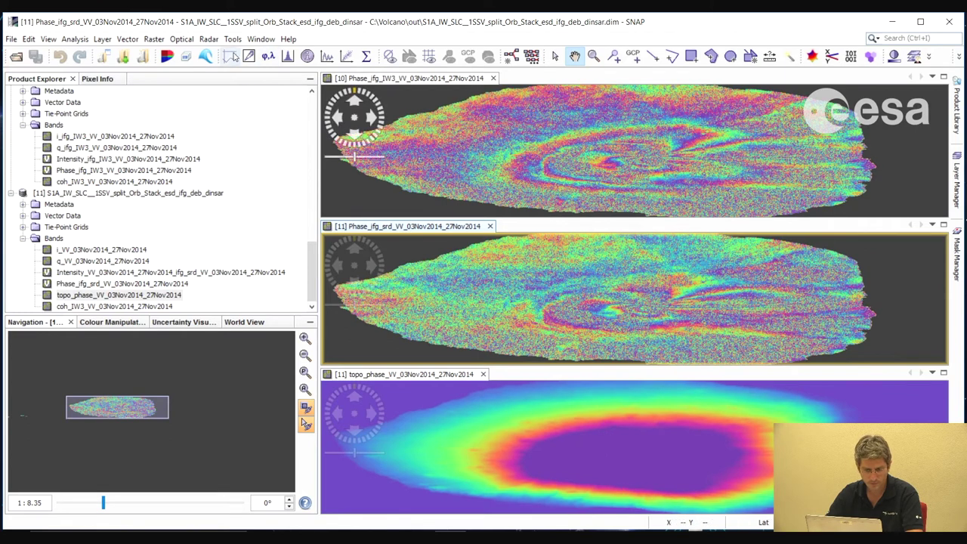
Run Goldstein Phase Filtering on split_Orb_Stack_esd_ifg_deb_dinsar with FFT size 64 and window size 3, saving split_Orb_Stack_esd_ifg_deb_dinsar_flt as BEAM-DIMAP in C:\Volcano\out, and close the dialog.
click(210, 39)
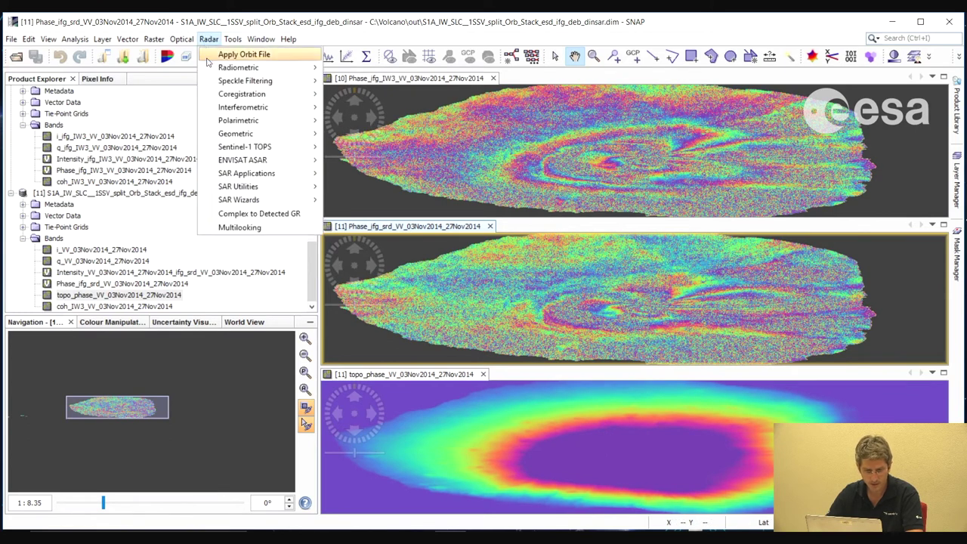
mouse_move(238, 110)
mouse_move(358, 110)
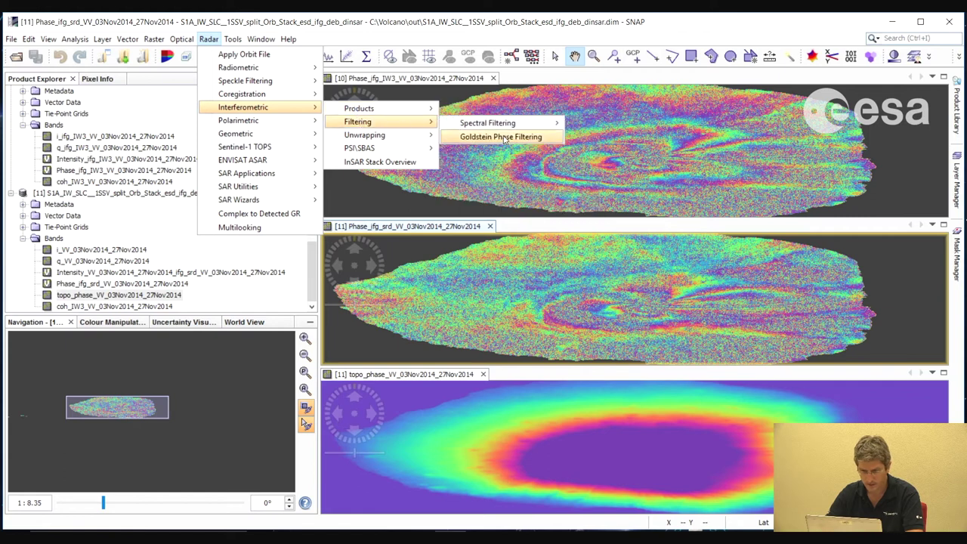
click(501, 137)
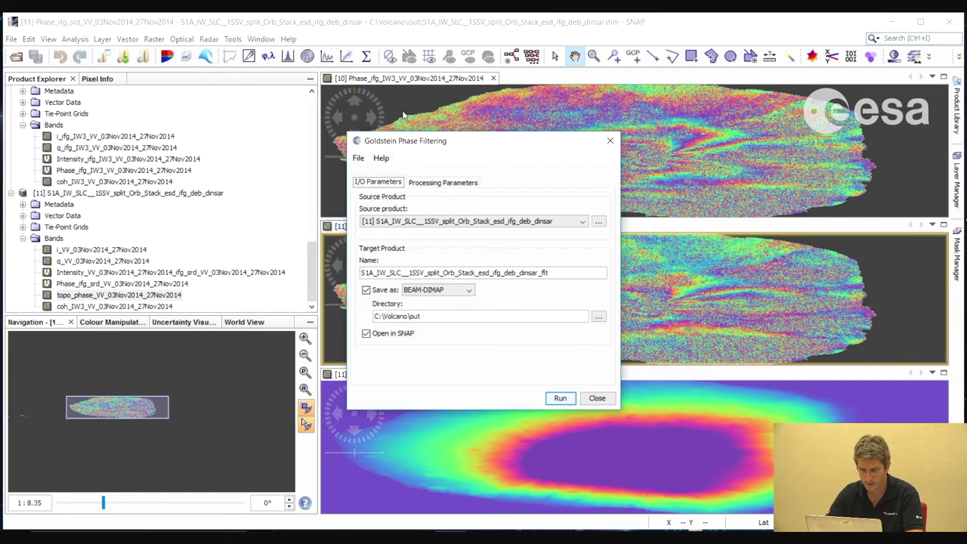
click(446, 184)
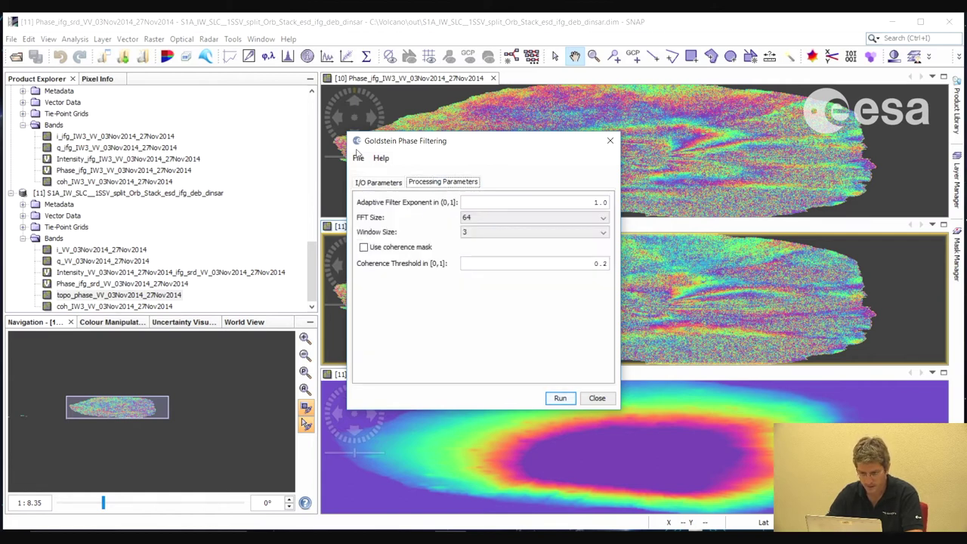
click(381, 185)
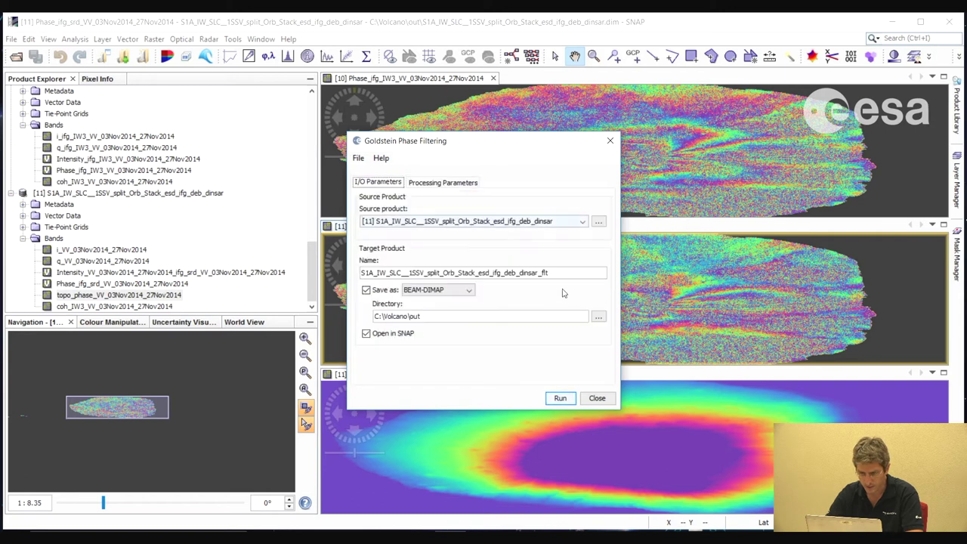
click(583, 221)
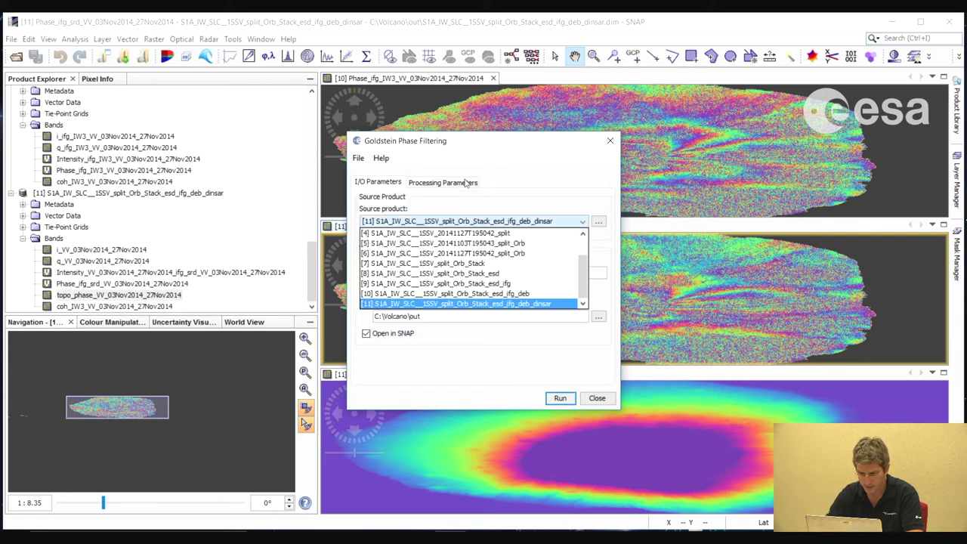
click(532, 304)
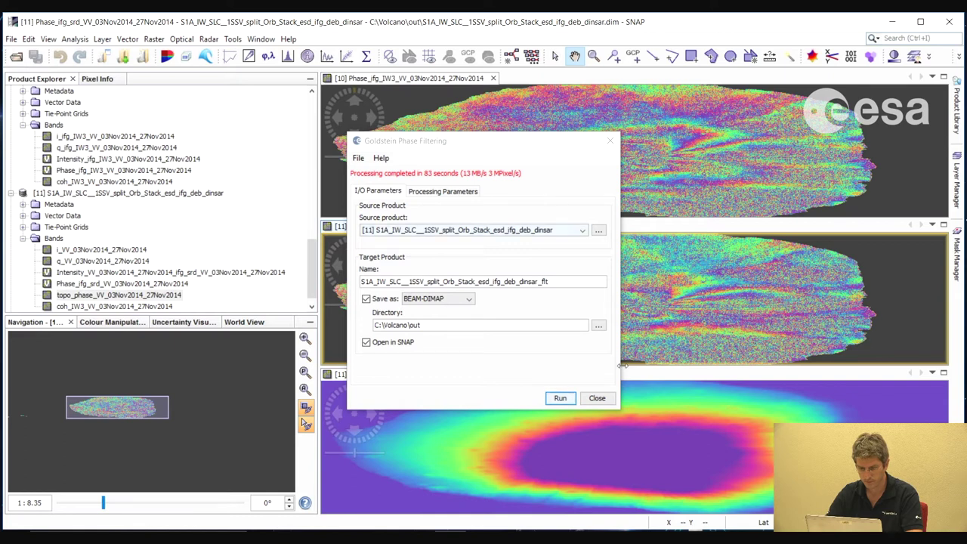
click(598, 398)
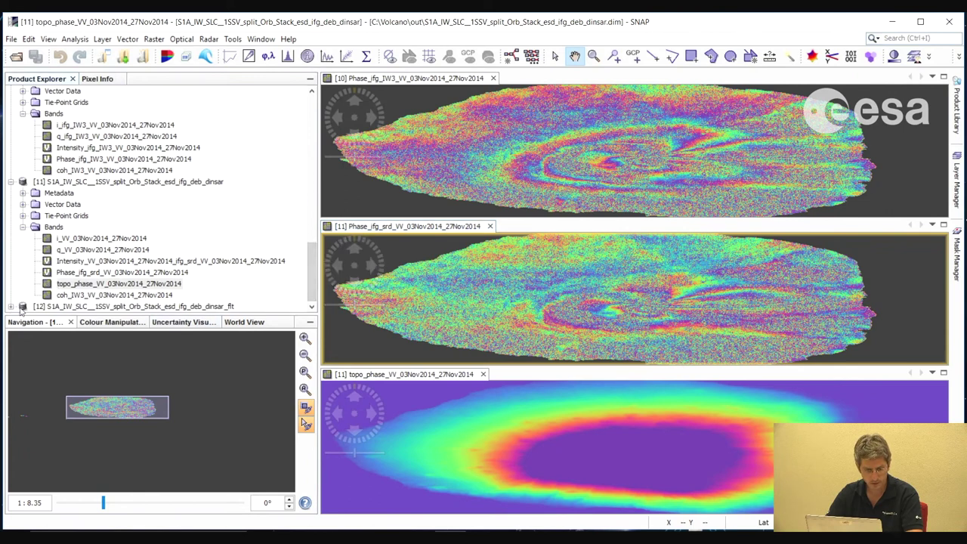
Close the topo_phase and Phase_ifg_IW3 views and display Phase_VV_03Nov2014_27Nov2014 from the esd_ifg_deb_dinsar_flt product.
click(483, 374)
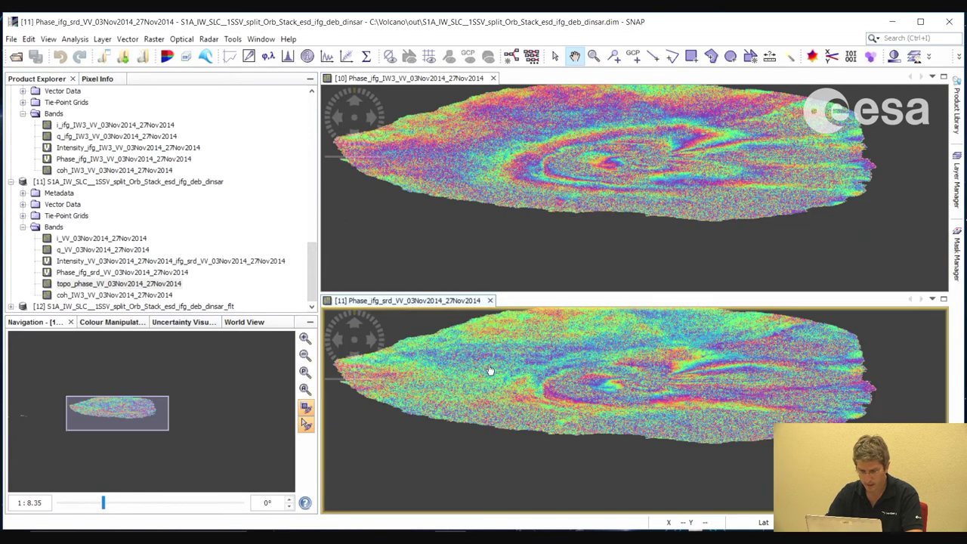
click(494, 78)
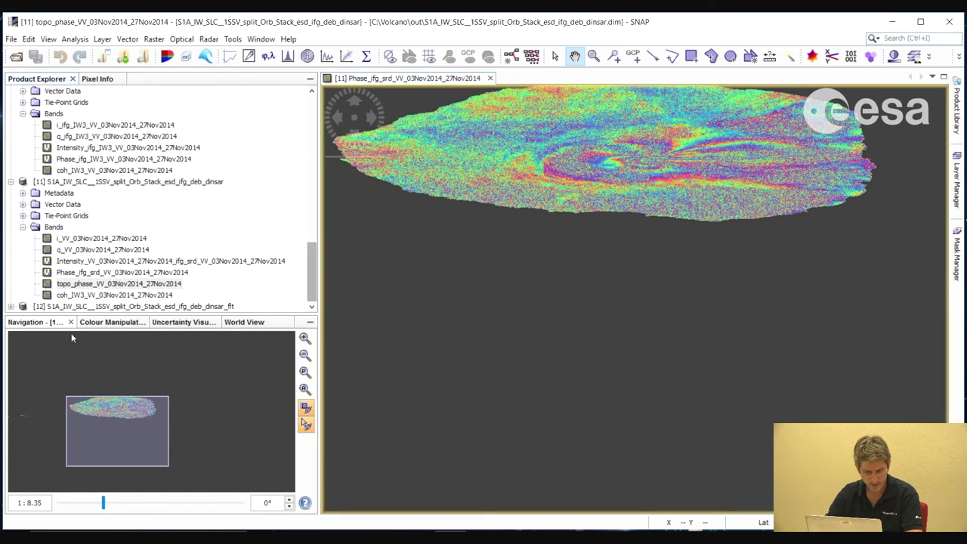
click(10, 306)
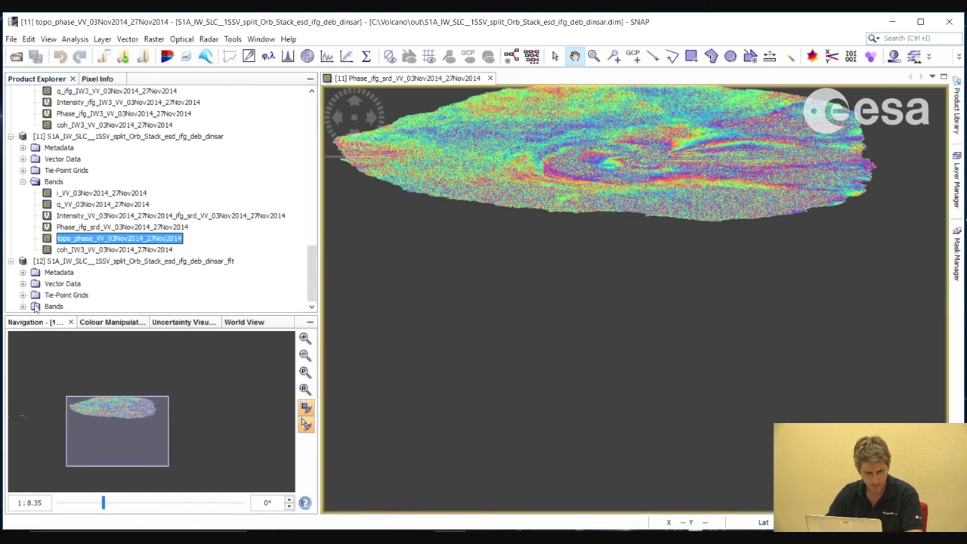
click(23, 306)
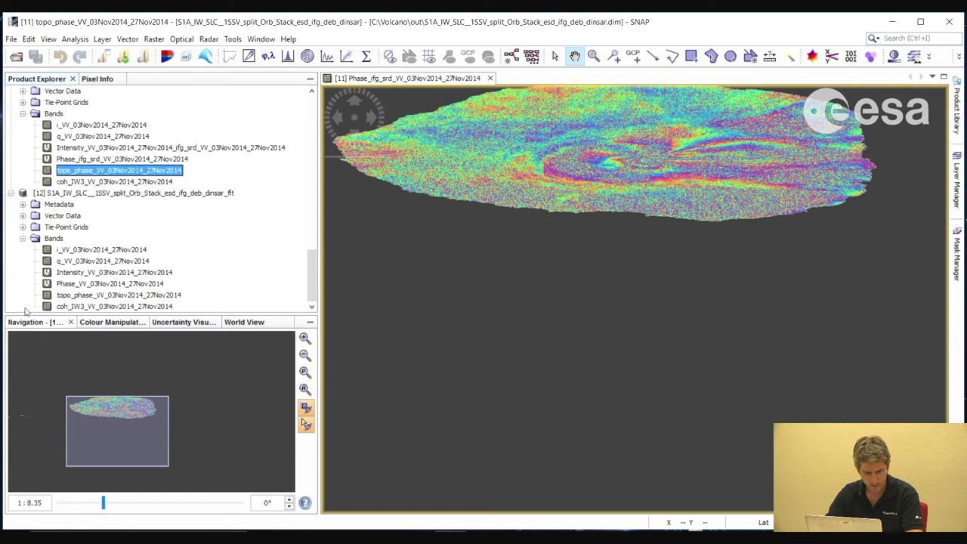
double_click(83, 284)
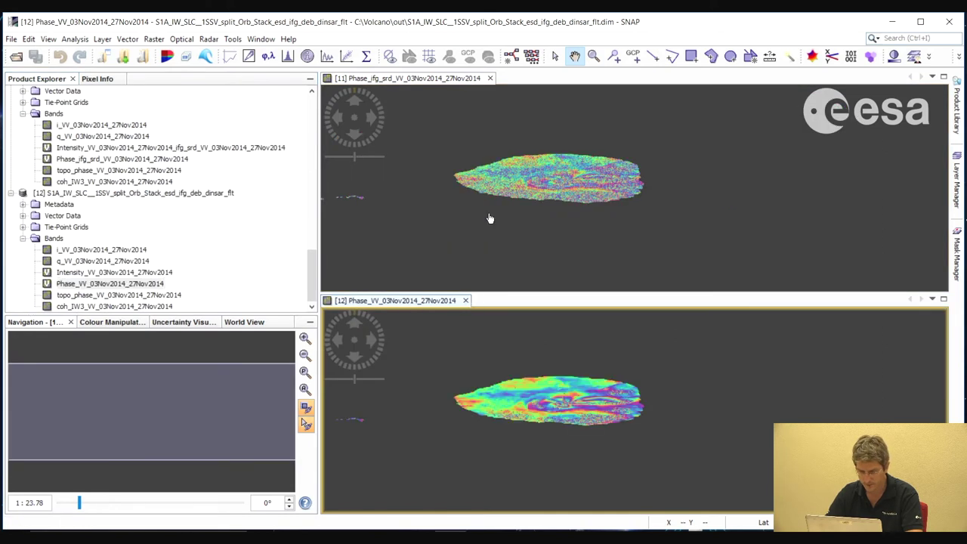
Compare the island's fringes around the volcano in the unfiltered and Goldstein-filtered phase views.
scroll(544, 184, up, 3)
scroll(584, 179, up, 4)
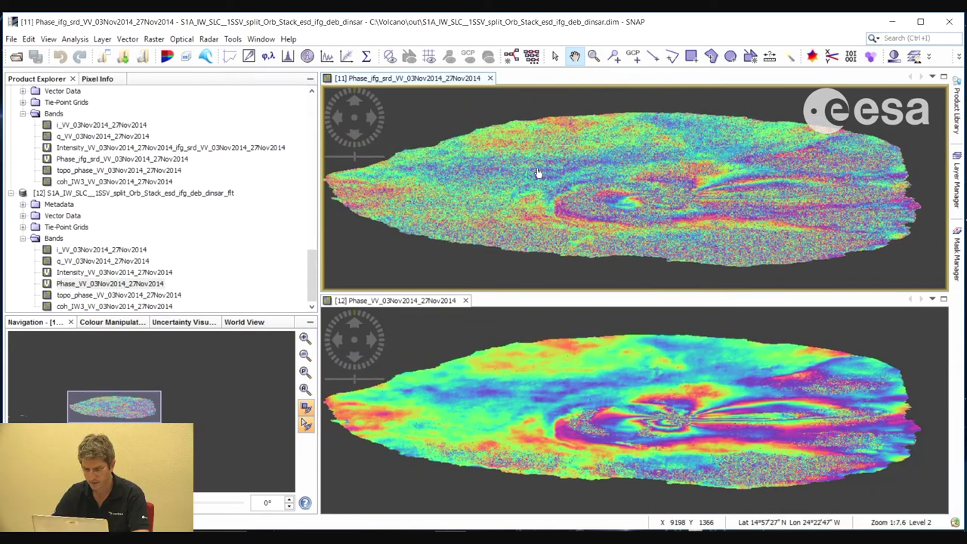
drag(662, 207, 686, 205)
click(680, 298)
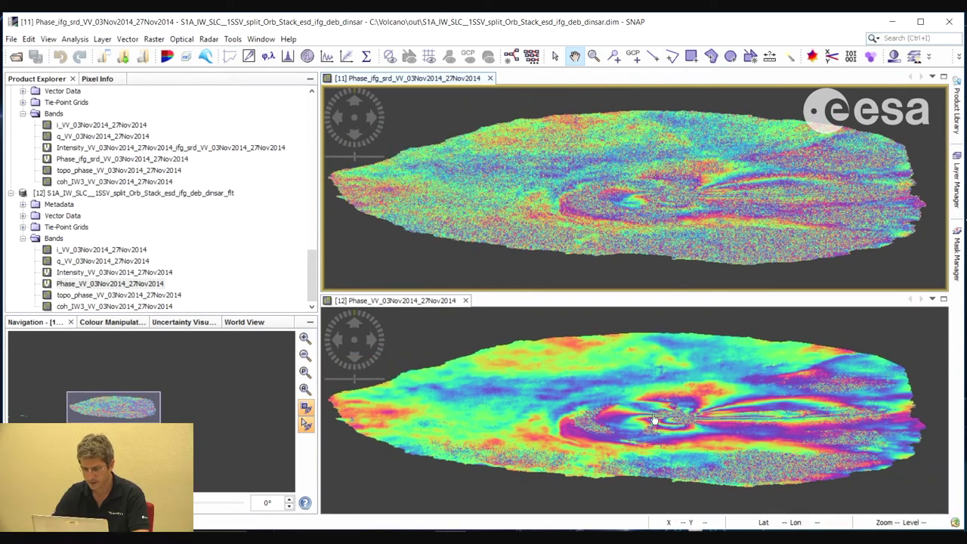
scroll(617, 195, up, 1)
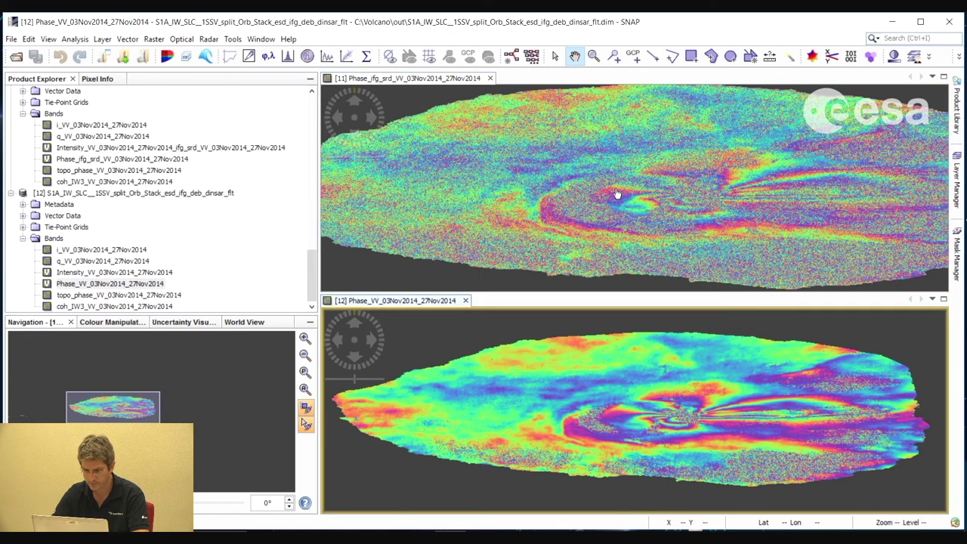
scroll(626, 353, up, 1)
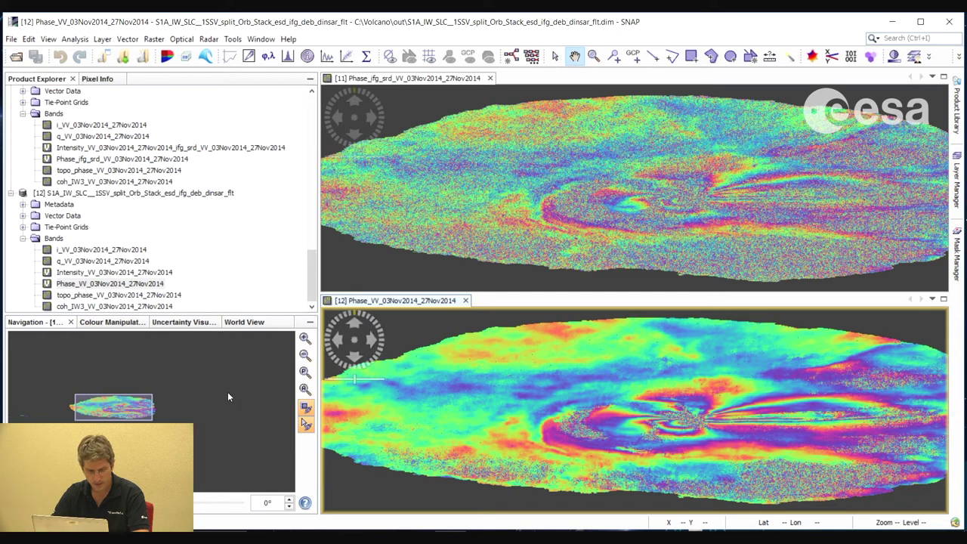
scroll(509, 333, down, 5)
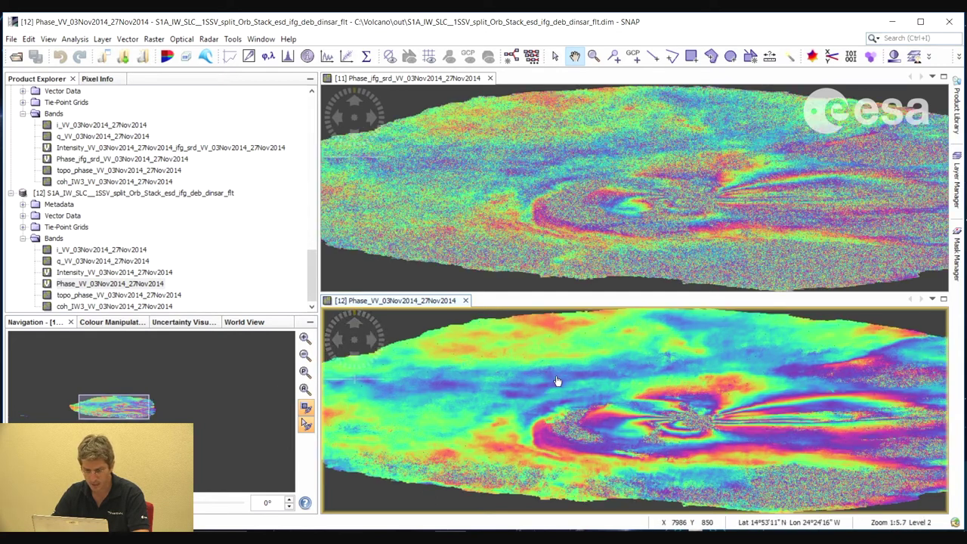
drag(574, 320, 638, 322)
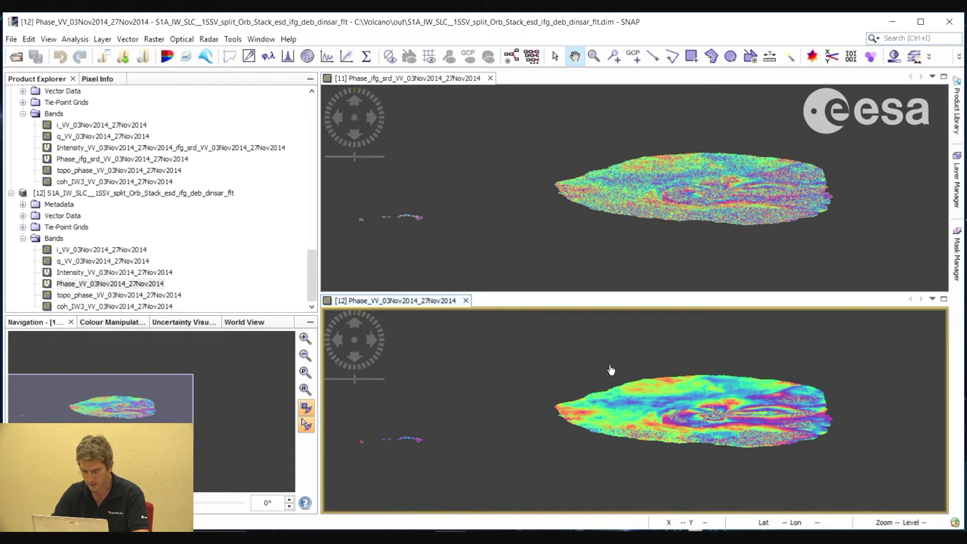
drag(525, 465, 510, 482)
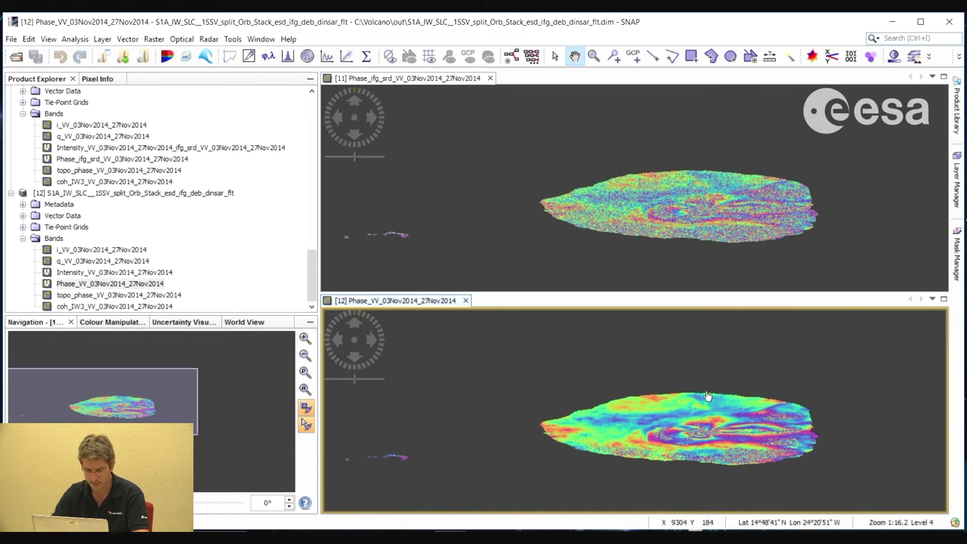
drag(658, 450, 644, 434)
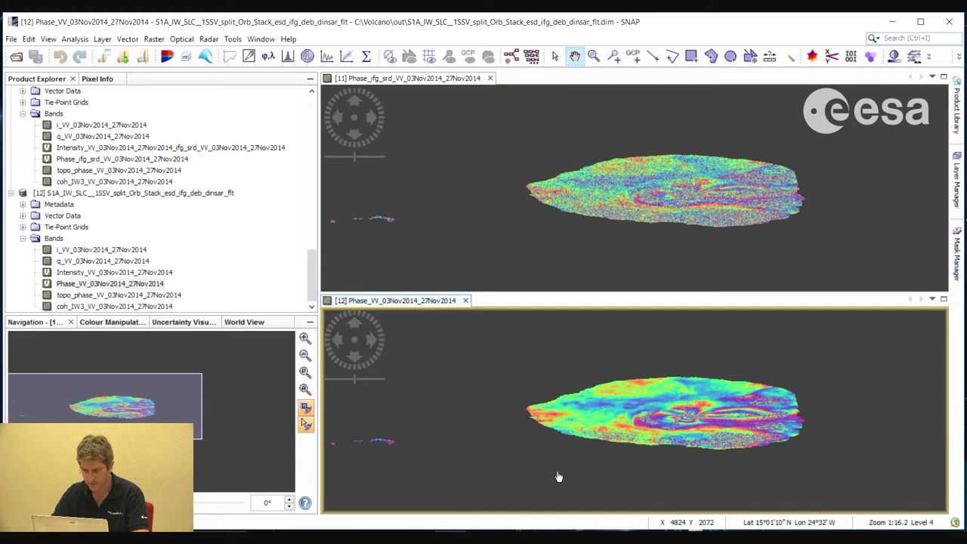
drag(655, 434, 635, 434)
Close the unfiltered phase view and subset the filtered product around the island to X 4480–13120 and Y 0–2720 pixels.
click(490, 79)
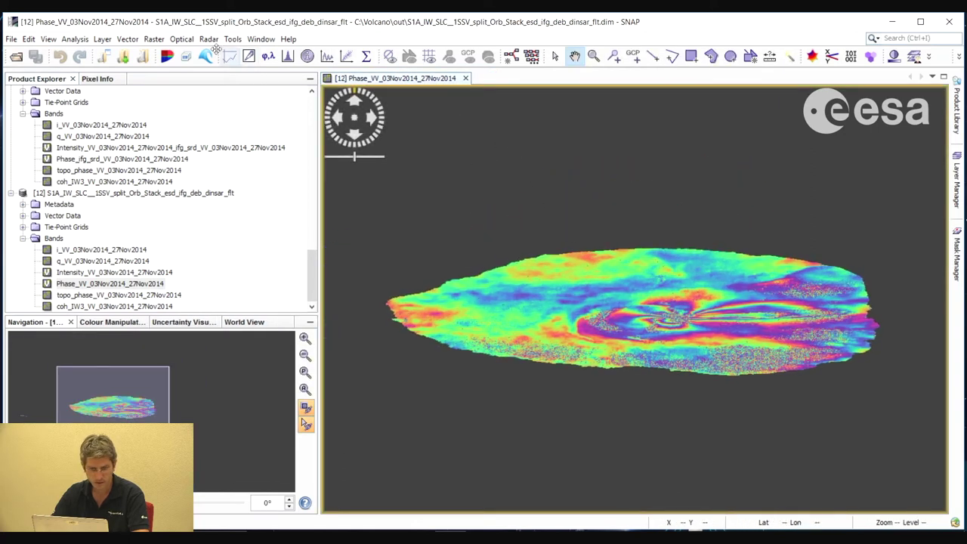
click(156, 39)
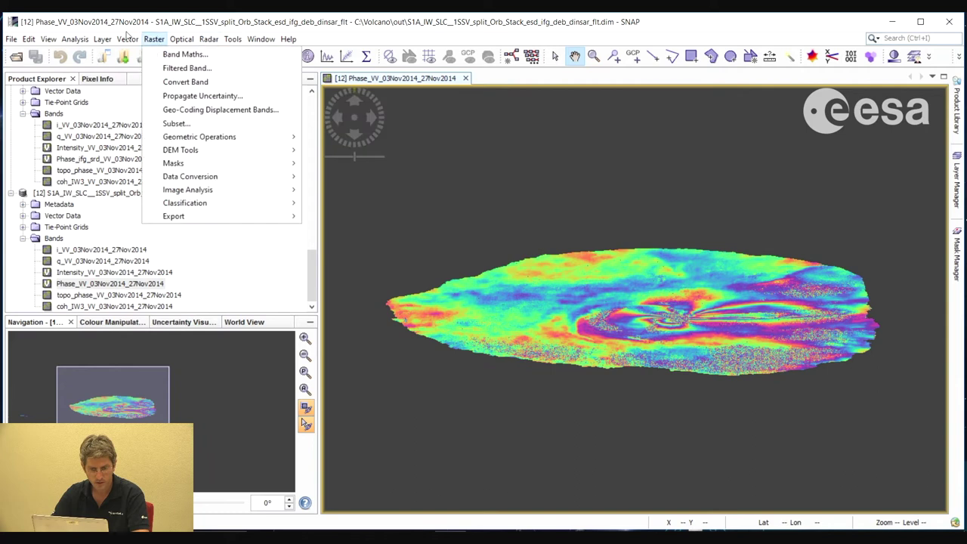
click(179, 125)
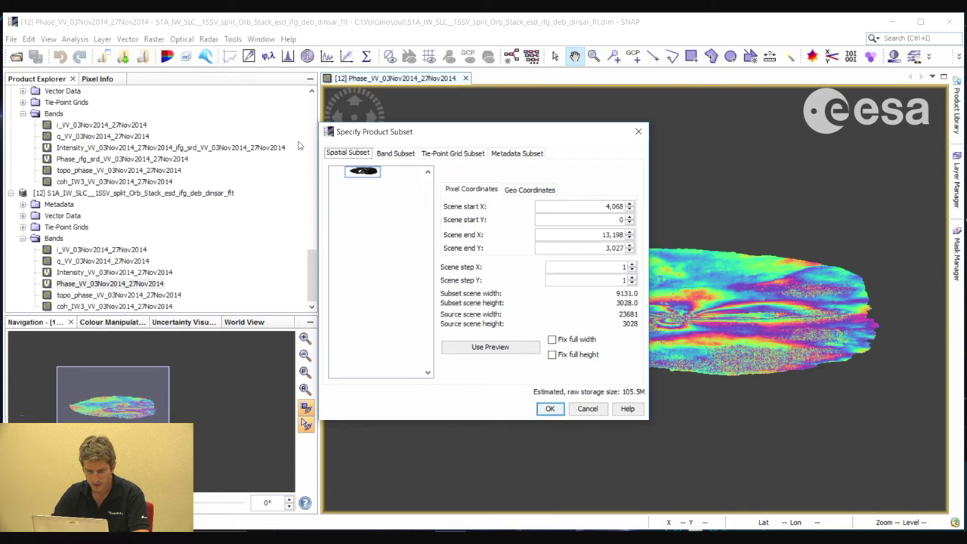
drag(375, 176, 373, 175)
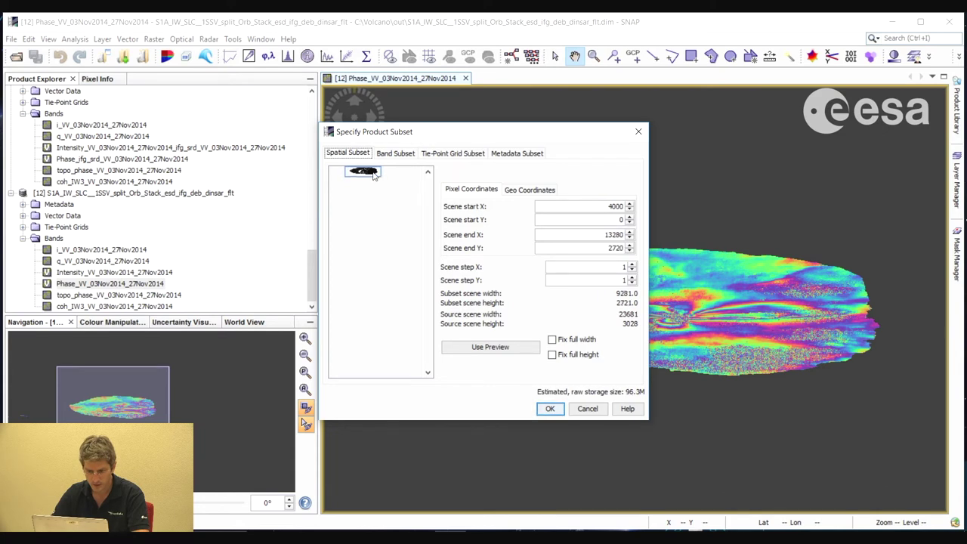
drag(370, 178, 349, 172)
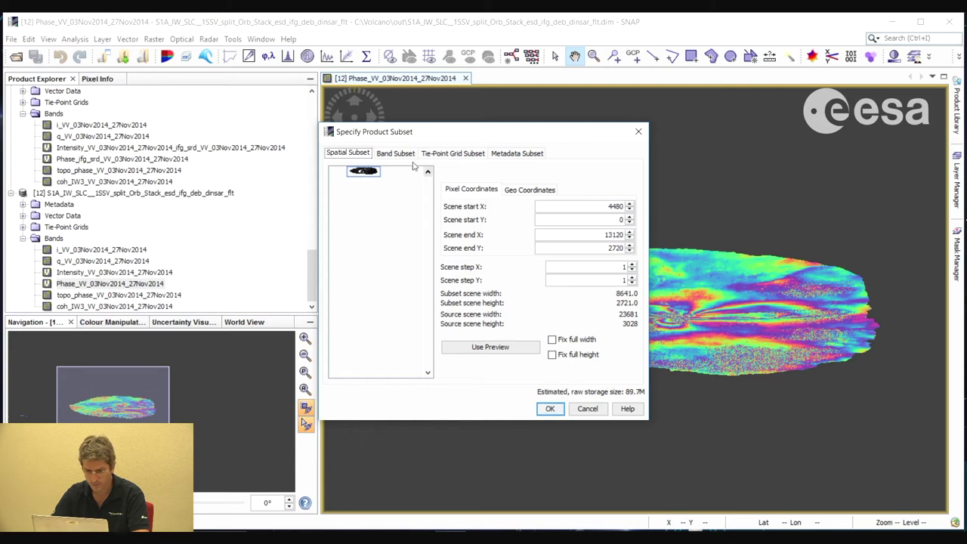
click(550, 410)
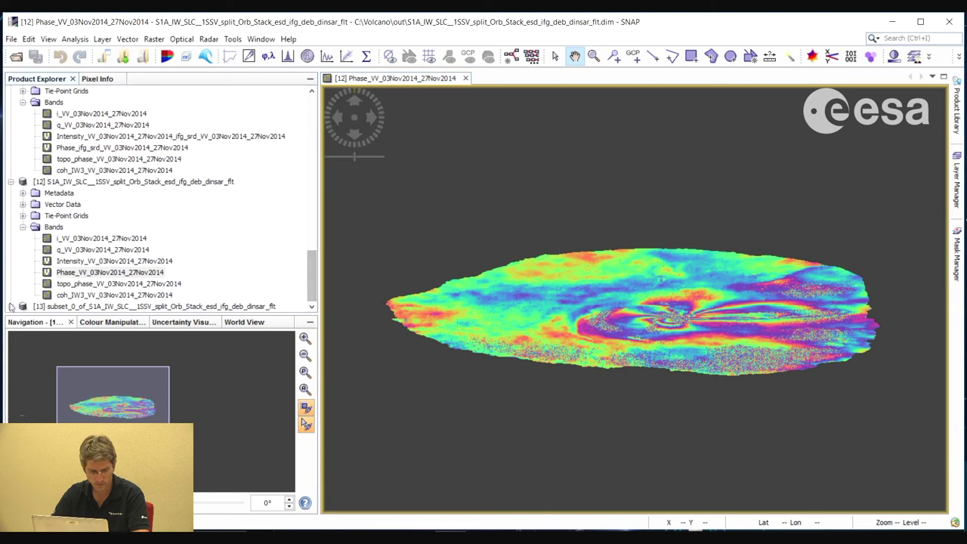
Close the full-scene phase view and display Phase_VV_03Nov2014_27Nov2014 from the new subset product.
click(11, 306)
click(22, 306)
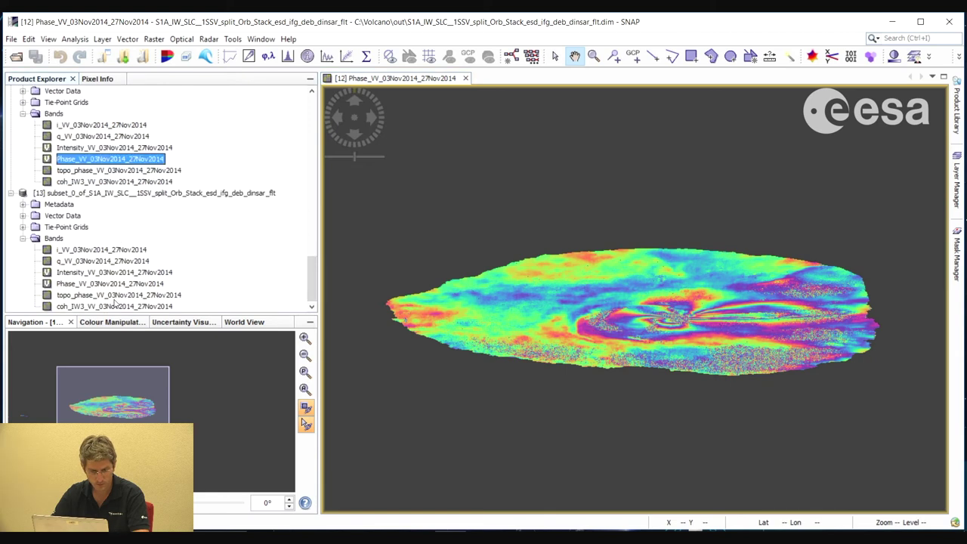
click(466, 78)
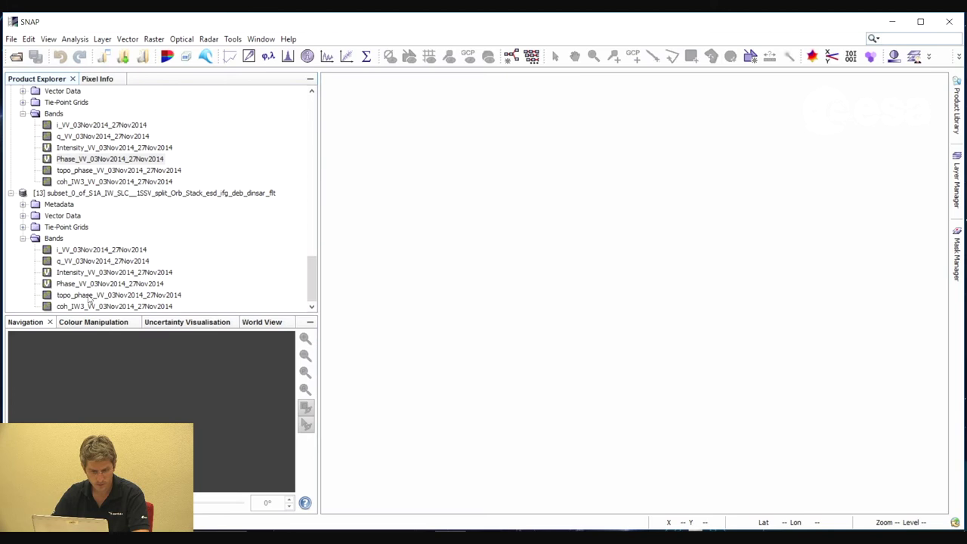
double_click(83, 284)
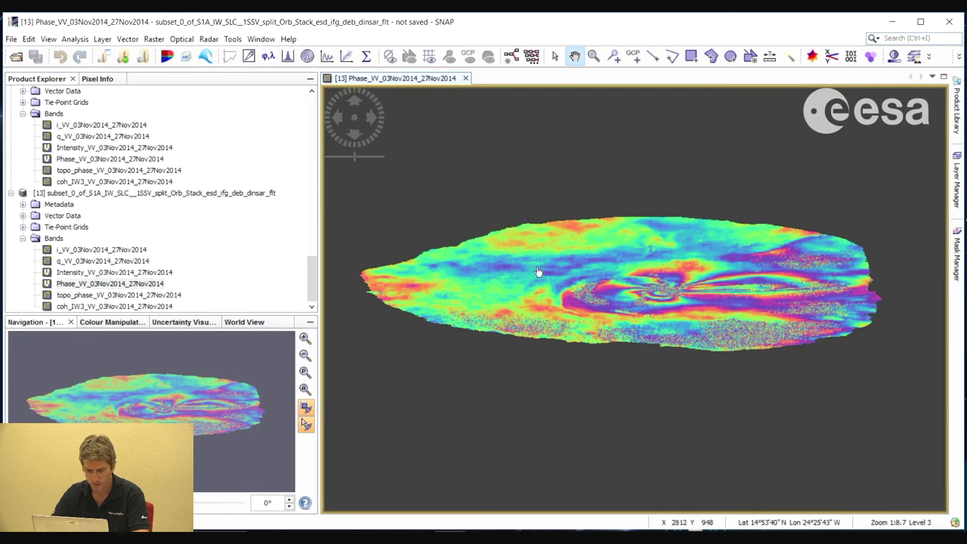
scroll(637, 296, up, 2)
scroll(615, 305, down, 2)
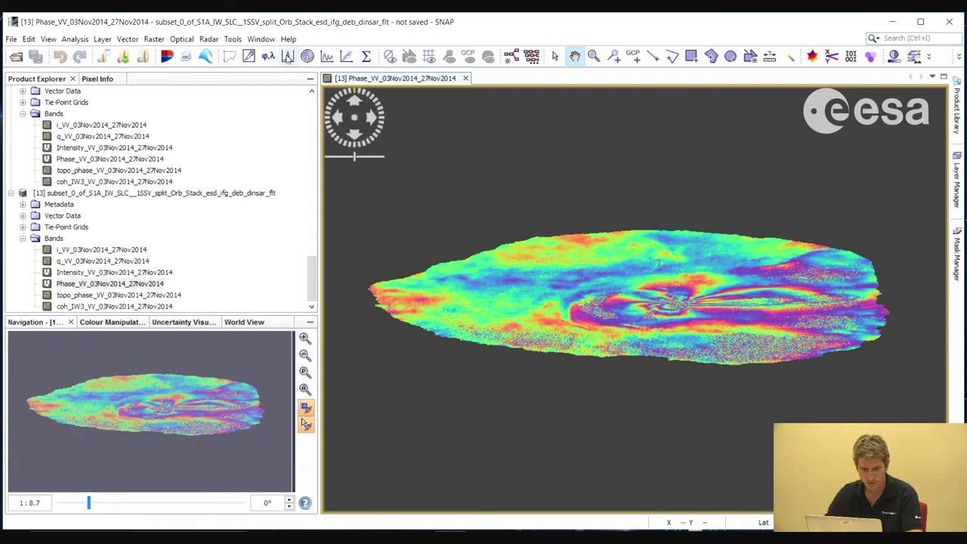
Set up Range-Doppler Terrain Correction of the subset product with only the Phase_VV_03Nov2014_27Nov2014 and coh_IW3_VV_03Nov2014_27Nov2014 source bands.
click(127, 195)
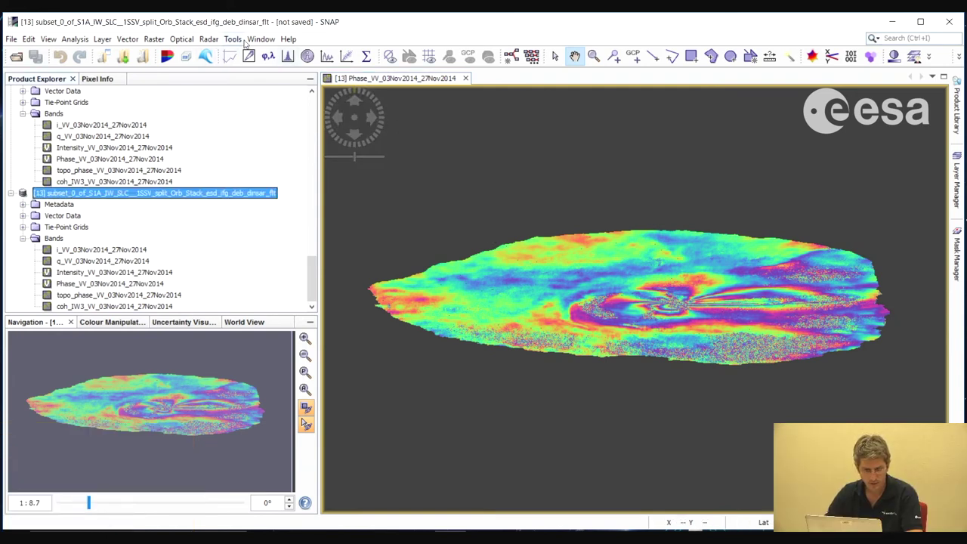
click(209, 38)
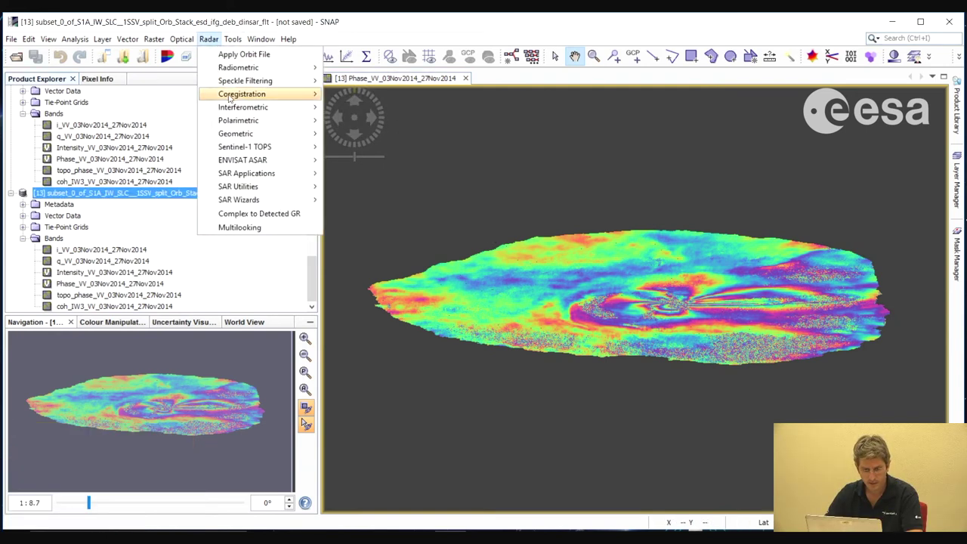
mouse_move(306, 137)
mouse_move(370, 136)
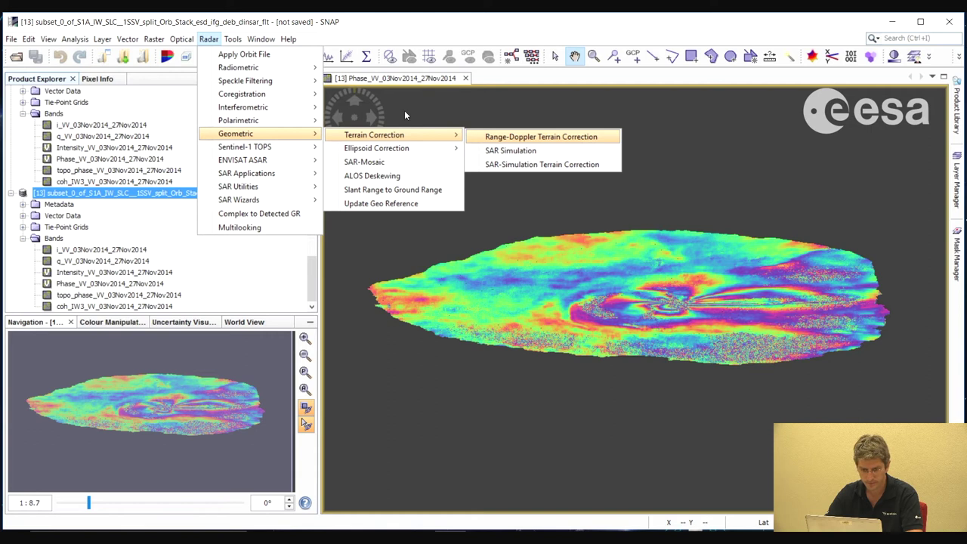
click(541, 137)
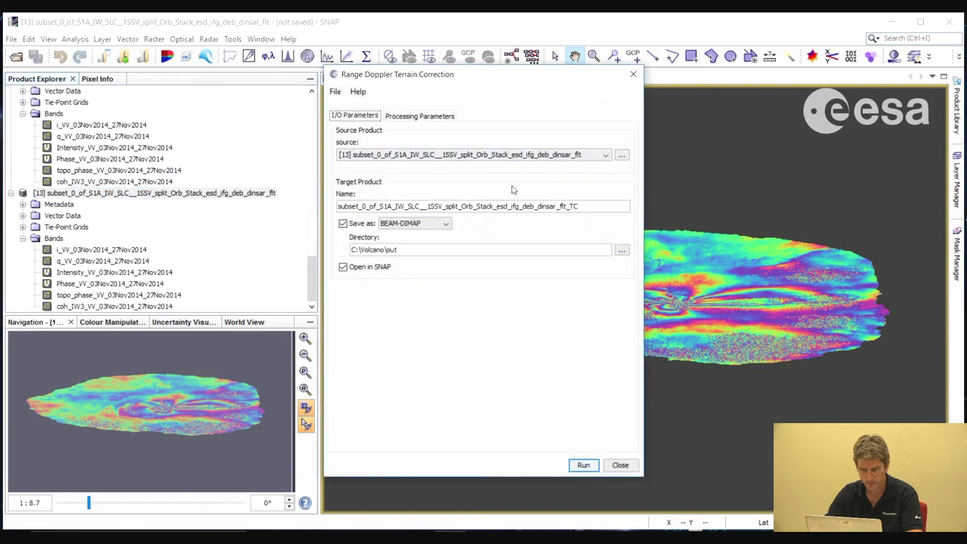
click(418, 117)
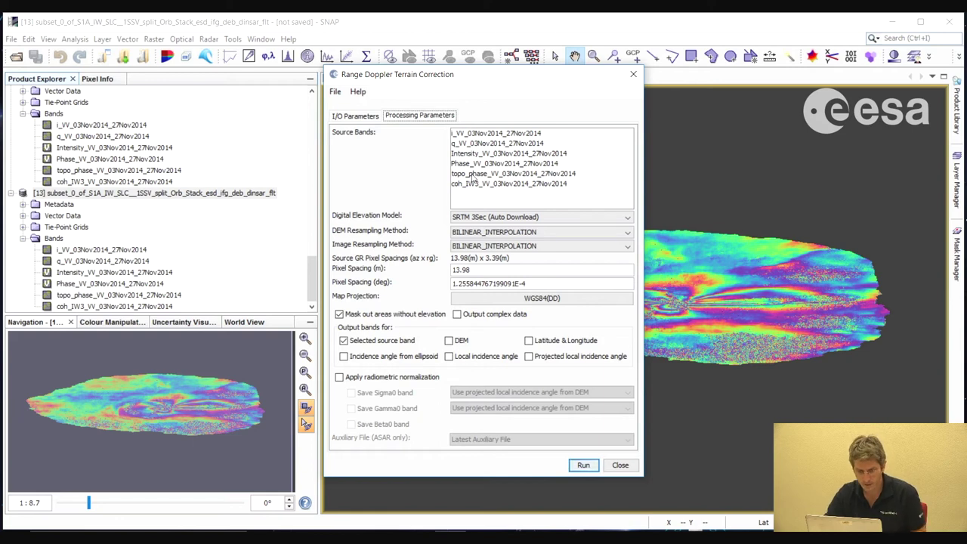
click(472, 164)
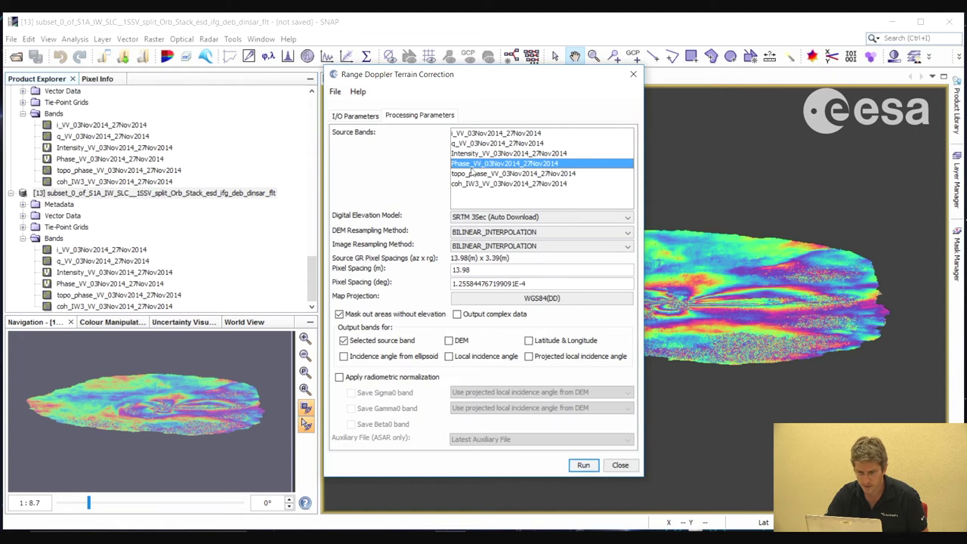
ctrl+click(469, 185)
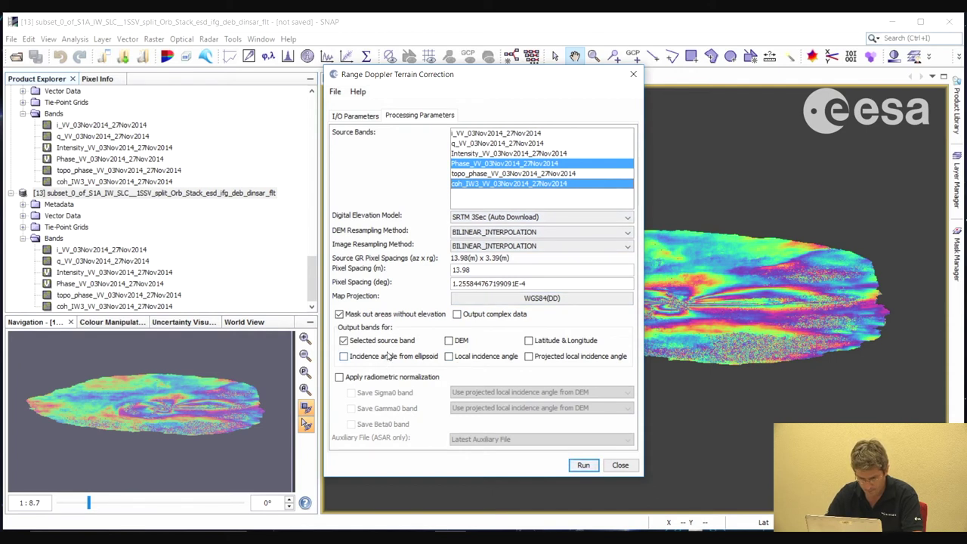
Remove the subset_0_of_ prefix from the target product name, run the terrain correction and close its dialog.
click(355, 117)
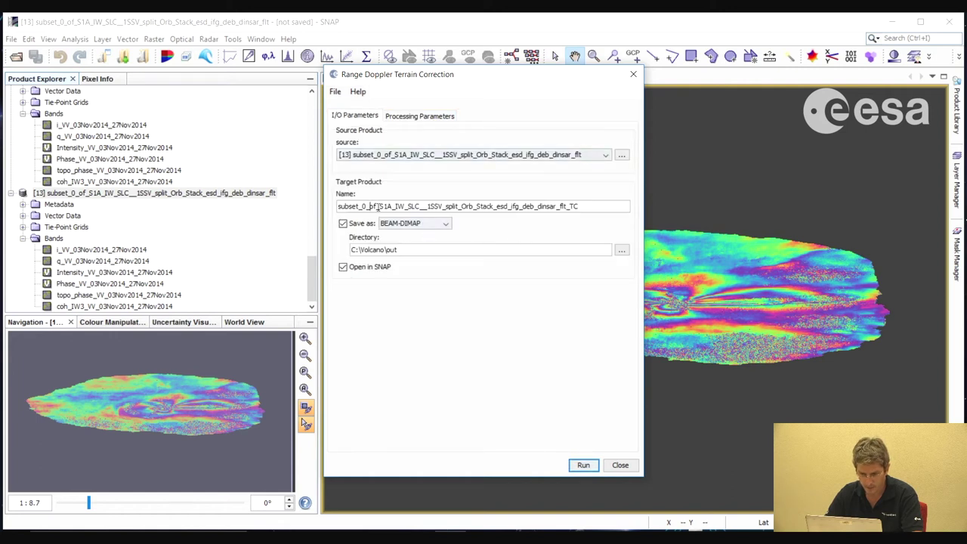
drag(379, 206, 317, 205)
key(BackSpace)
click(542, 209)
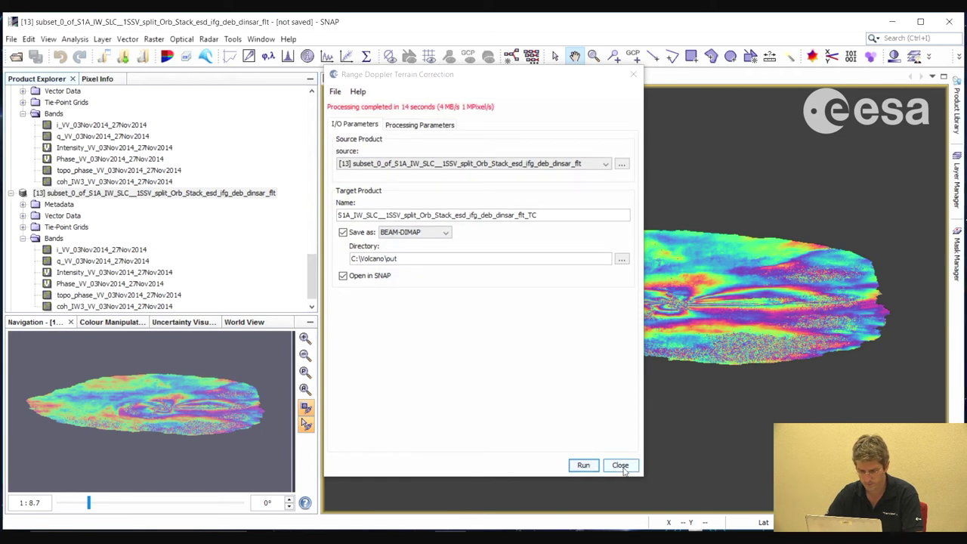
click(620, 466)
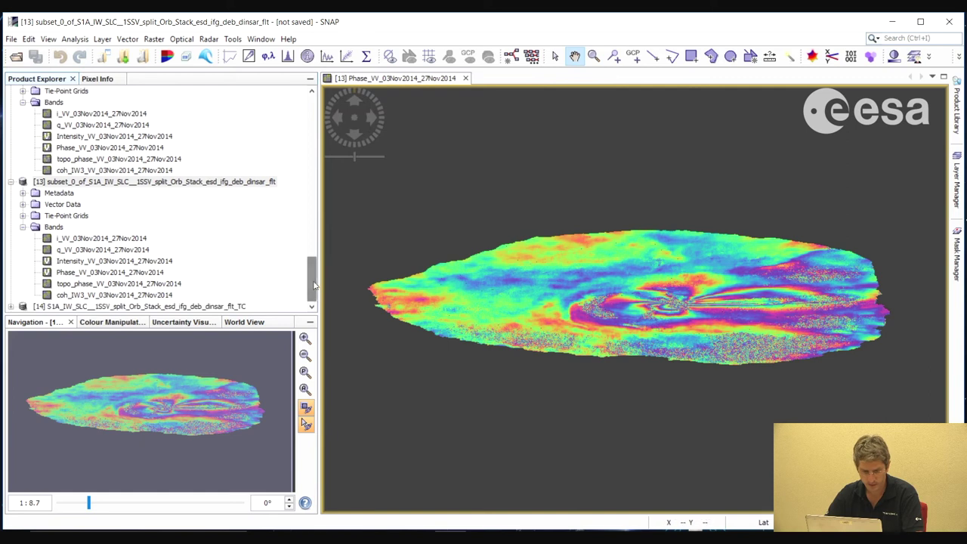
Close the subset's phase view and display the phase and coherence bands of the terrain-corrected _TC product.
click(11, 306)
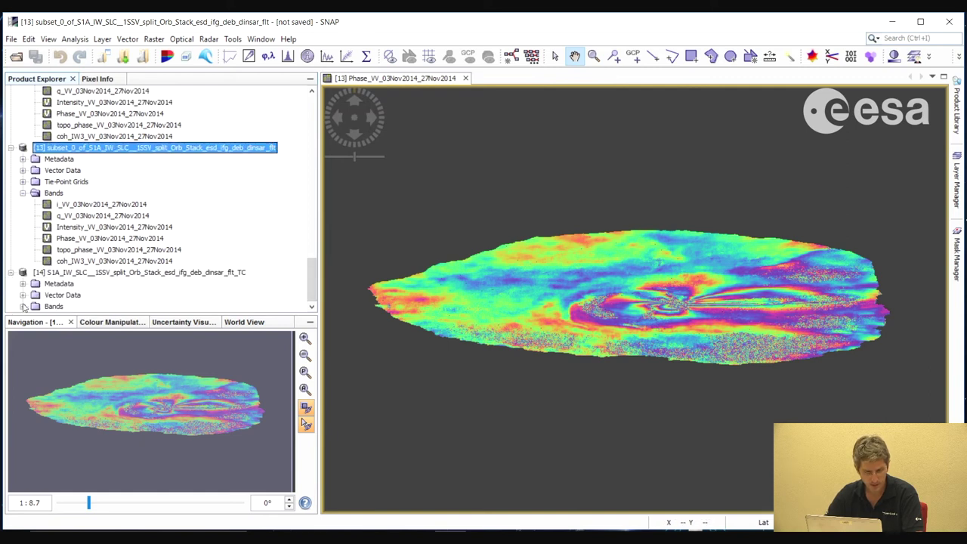
click(24, 306)
click(465, 78)
double_click(149, 296)
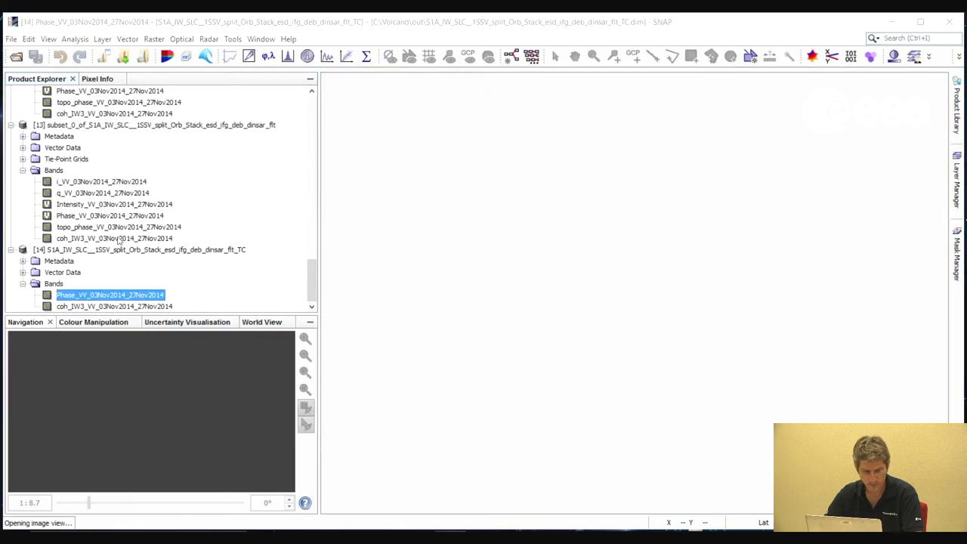
double_click(111, 307)
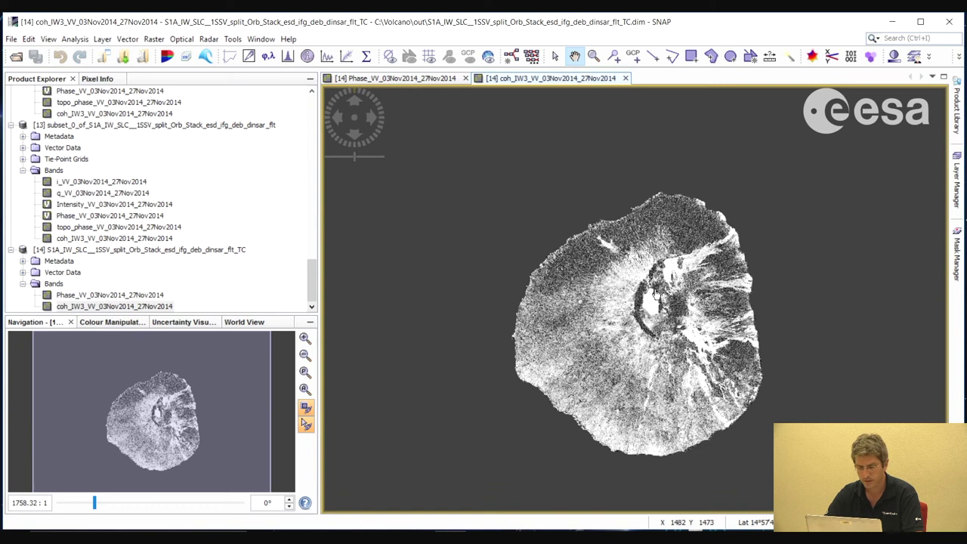
drag(678, 329, 645, 298)
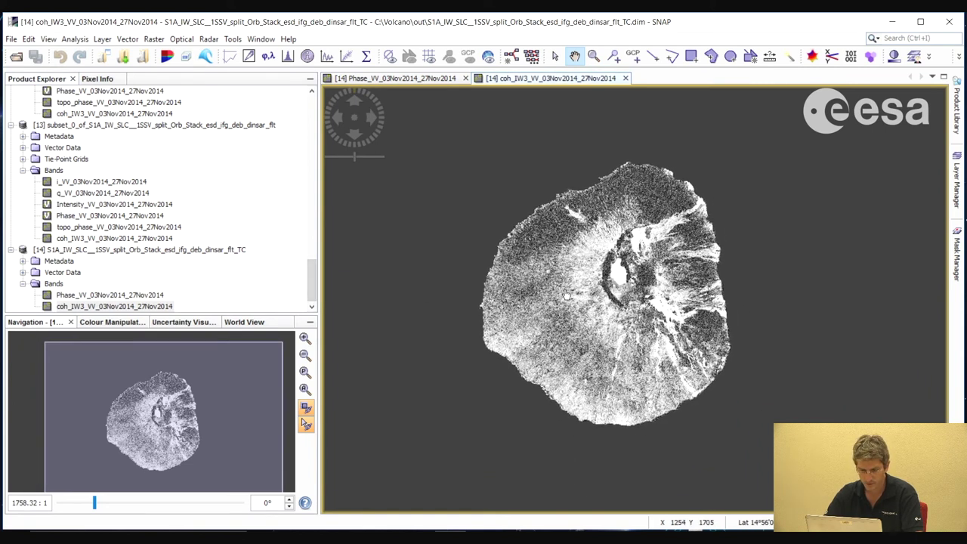
Export the terrain-corrected phase view as Google Earth KMZ file Phase_VV_03Nov2014_27Nov2014 in C:\Volcano\out.
click(129, 298)
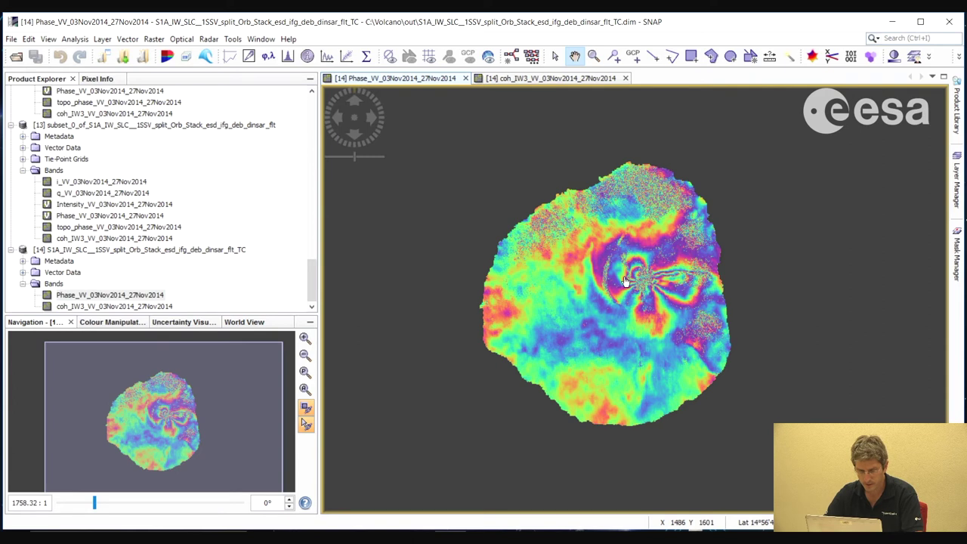
key(Menu)
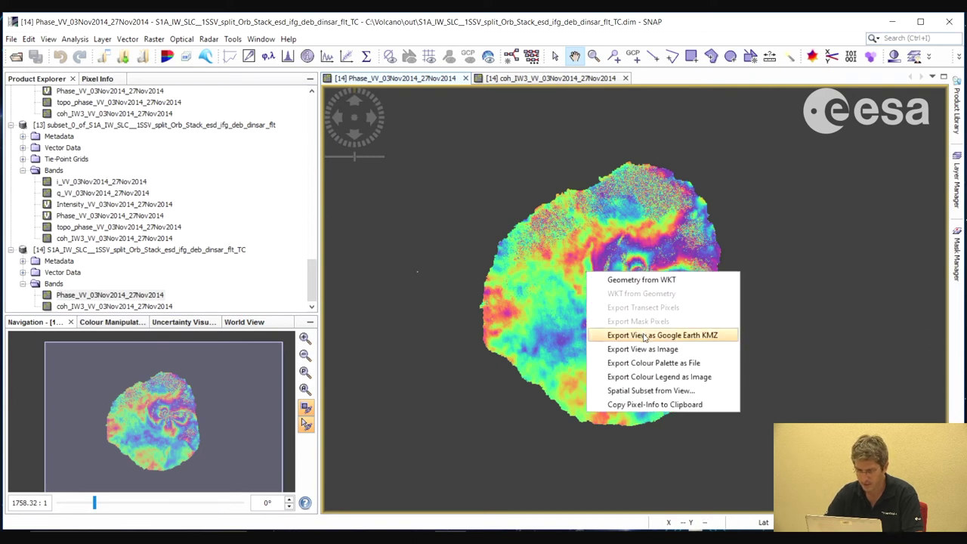
key(Return)
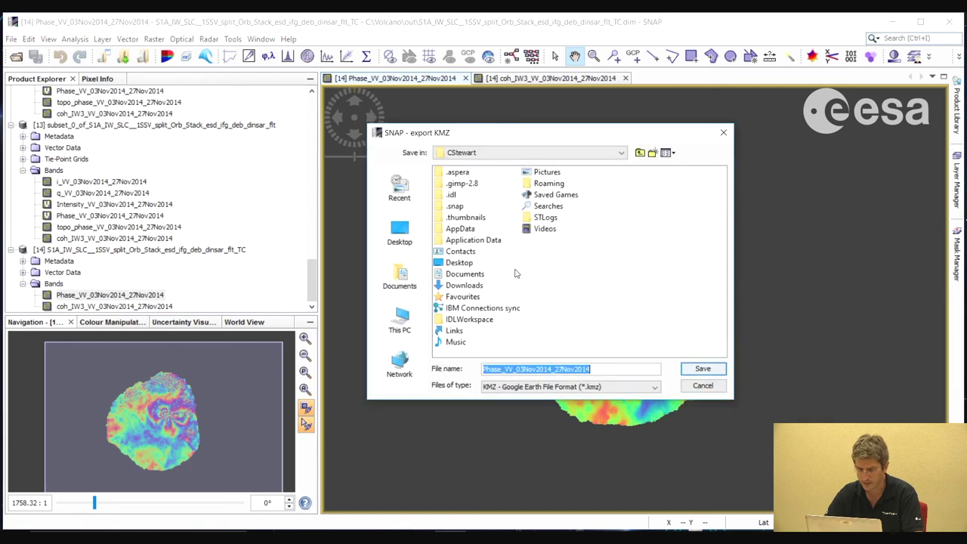
click(613, 152)
click(477, 166)
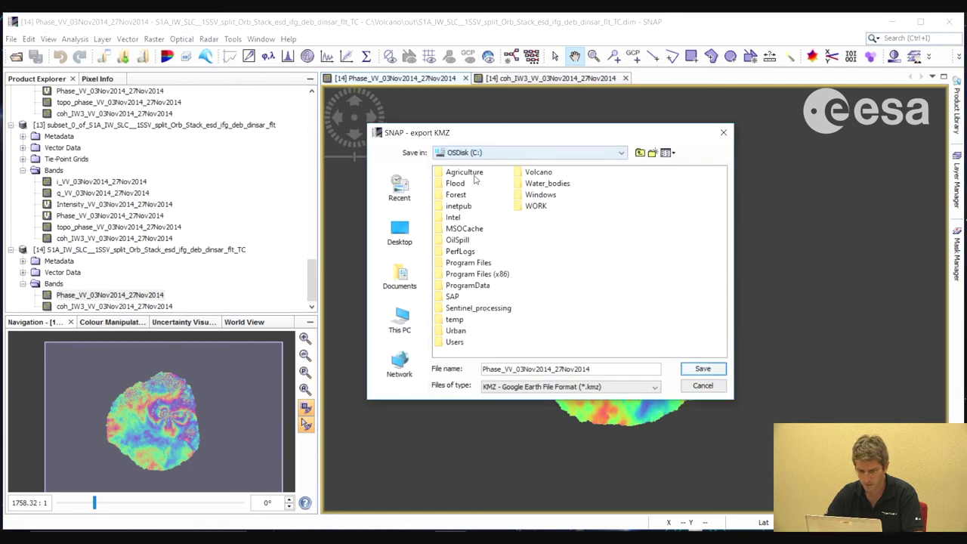
double_click(537, 174)
double_click(452, 195)
click(652, 363)
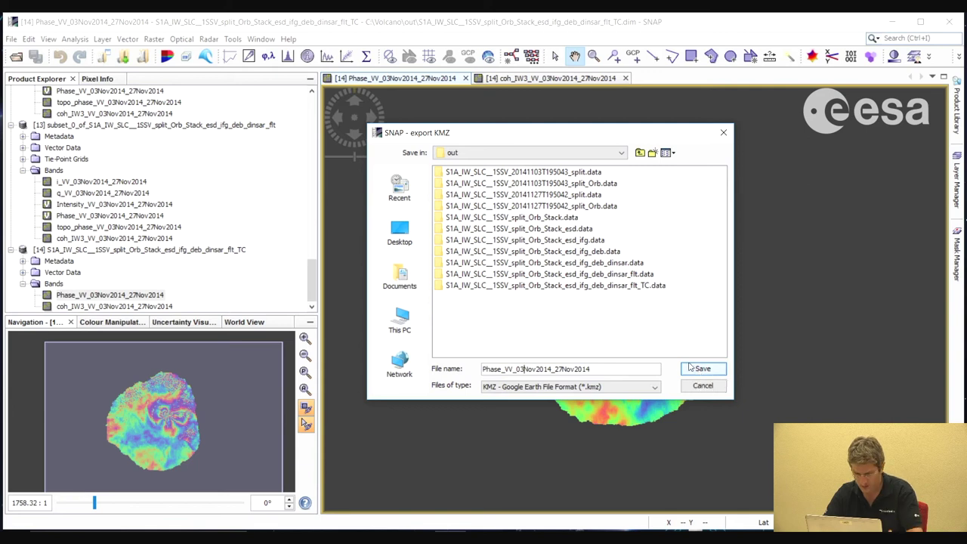
click(700, 370)
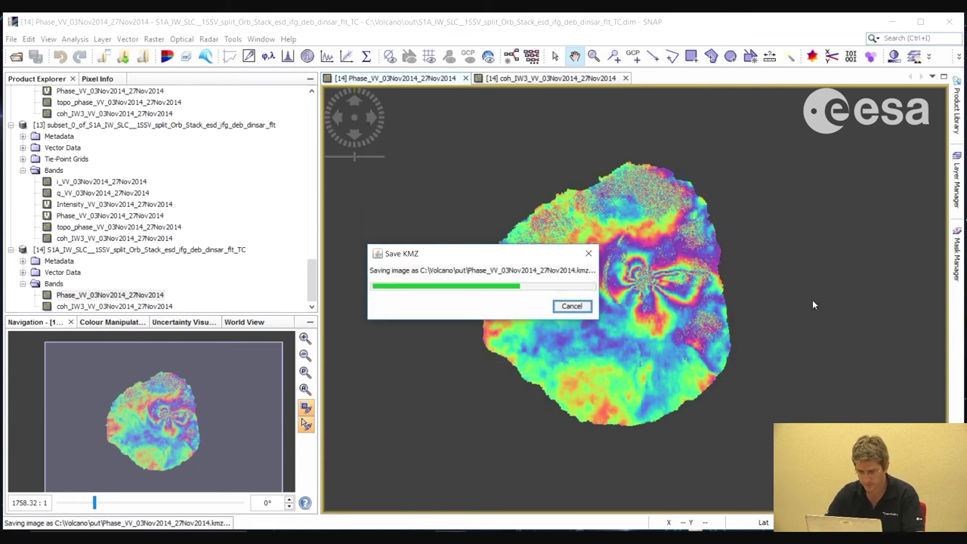
Switch to File Explorer and open the Volcano\out folder containing the exported phase KMZ.
key(alt+Tab)
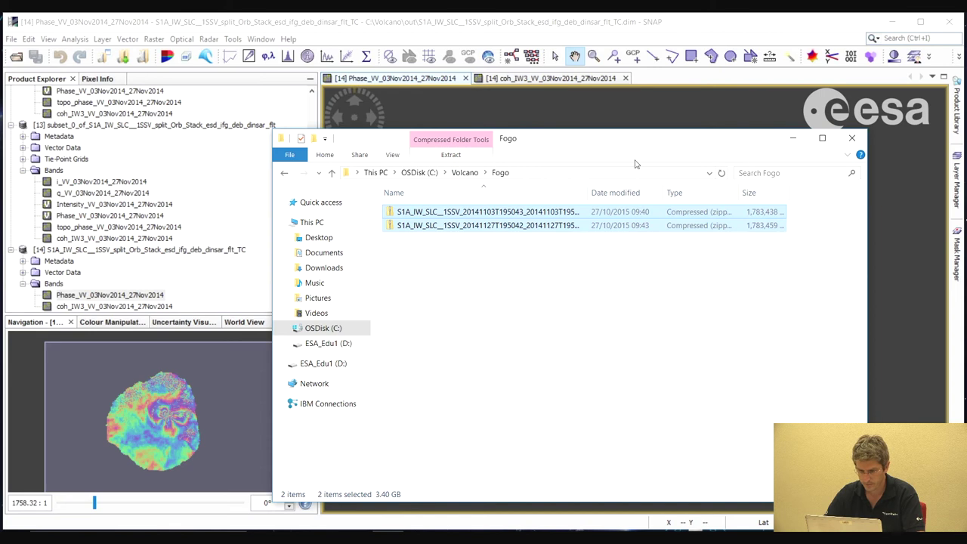
click(466, 173)
double_click(402, 238)
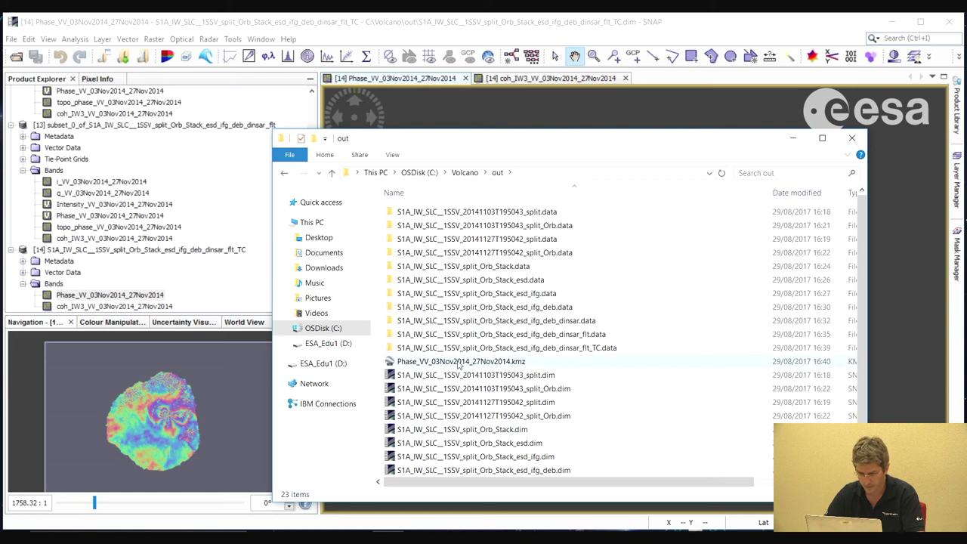
drag(615, 152, 424, 121)
Return to SNAP and export the terrain-corrected coherence view as Google Earth KMZ file coh_IW3_VV_03Nov2014_27Nov2014 in C:\Volcano\out.
click(429, 68)
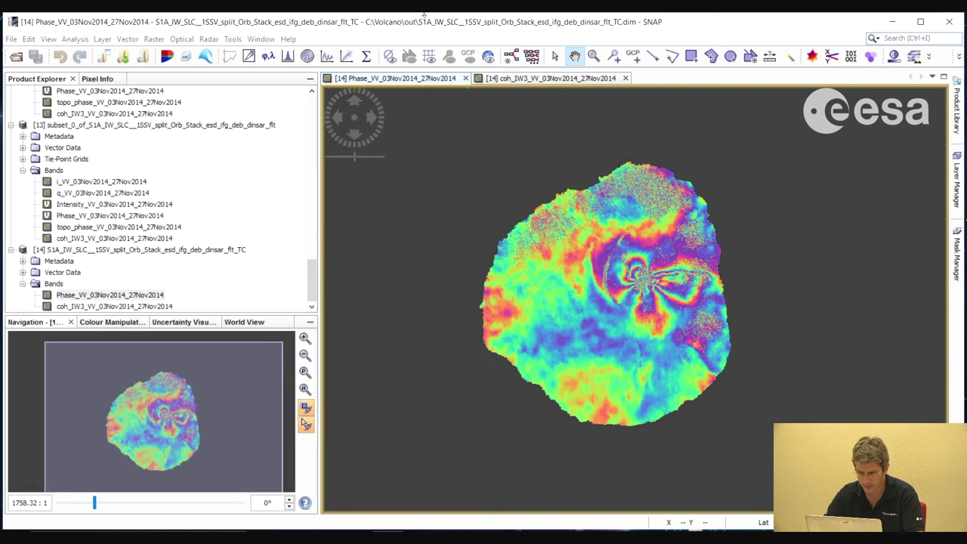
click(551, 78)
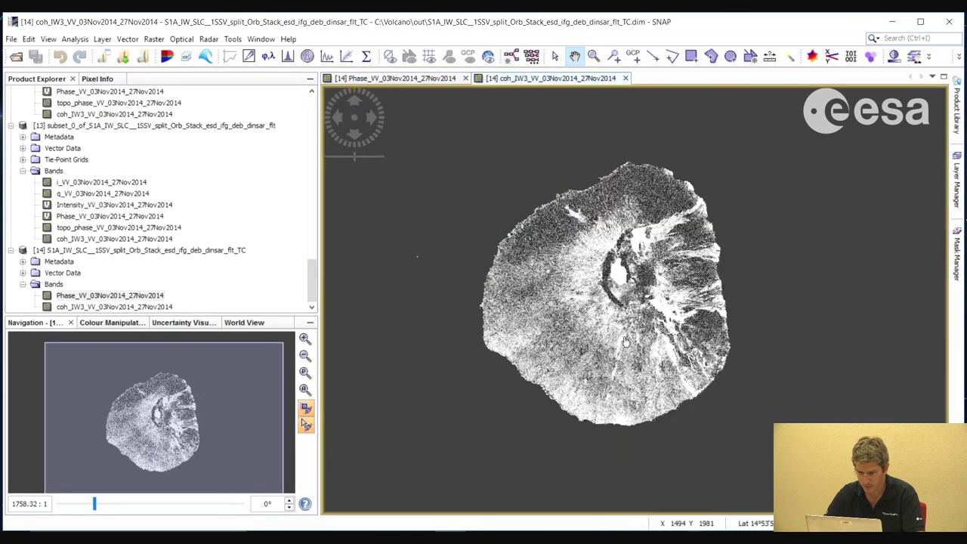
right_click(618, 269)
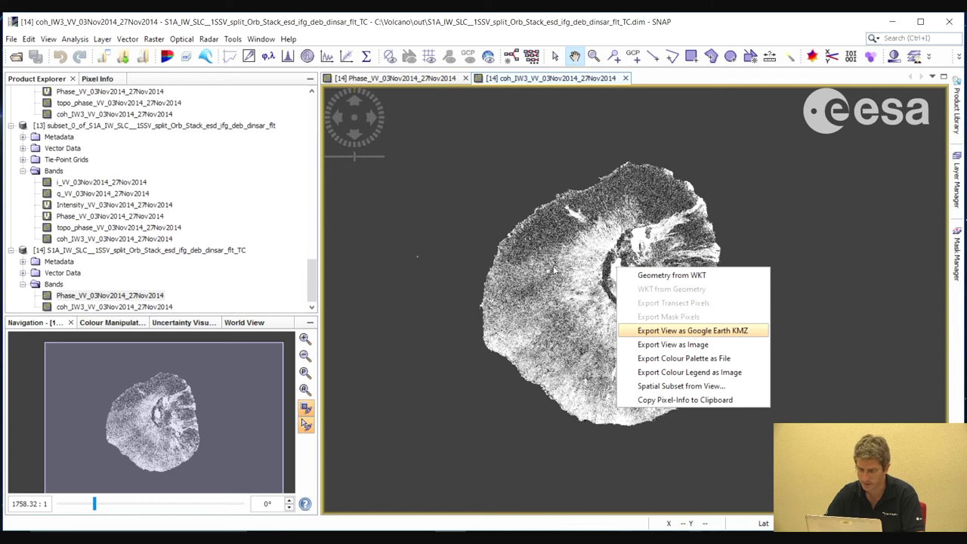
key(Return)
click(527, 155)
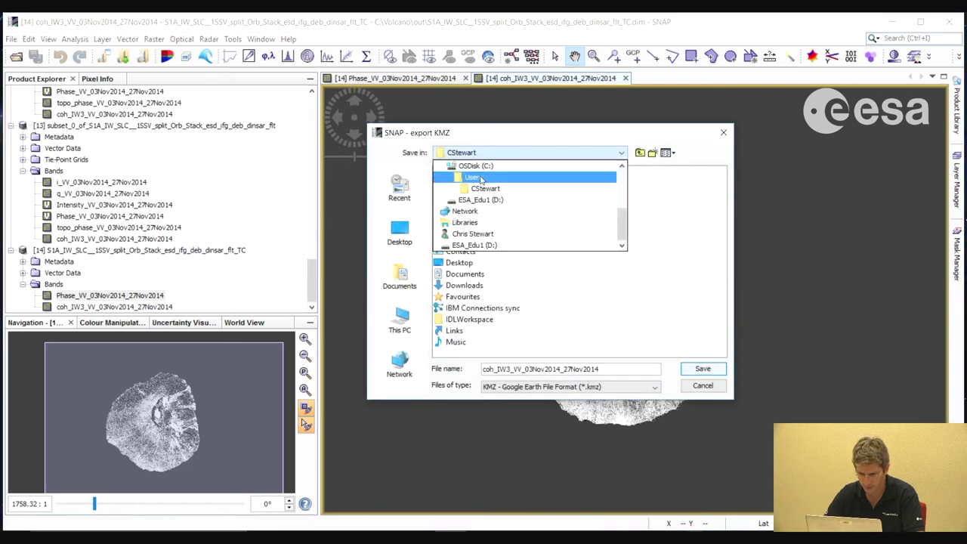
click(475, 165)
double_click(538, 173)
double_click(453, 194)
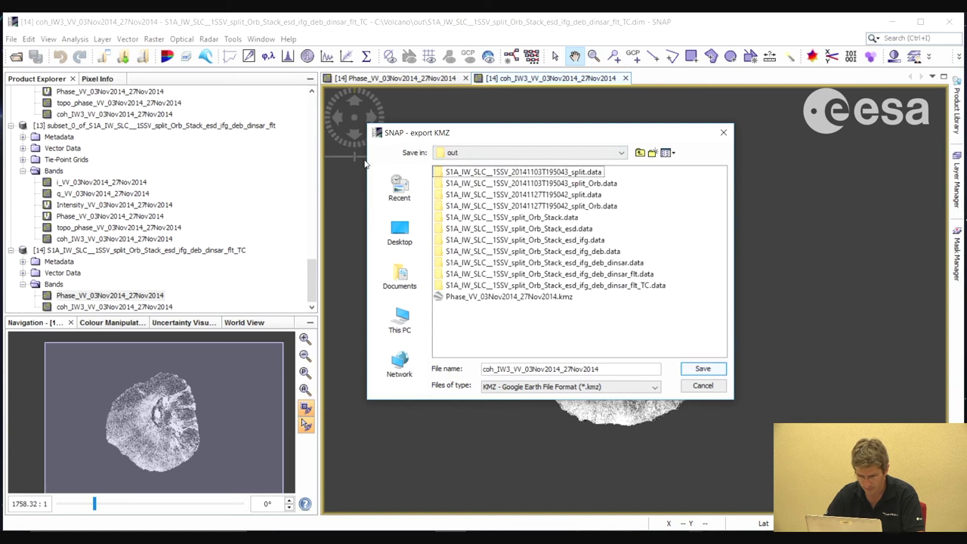
click(696, 371)
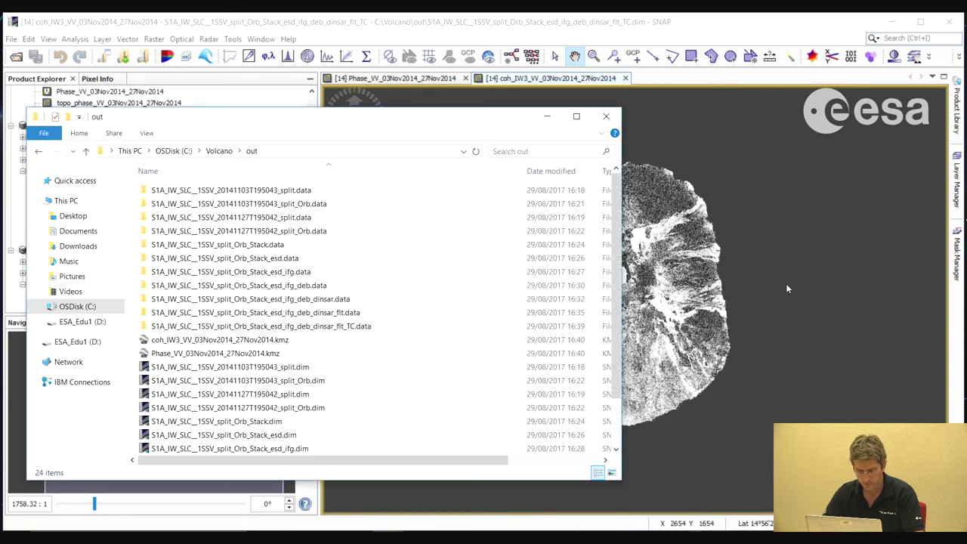
Open Phase_VV_03Nov2014_27Nov2014.kmz from the out folder in Google Earth Pro and raise the overlay's opacity until the fringes cover the island.
drag(395, 121, 516, 102)
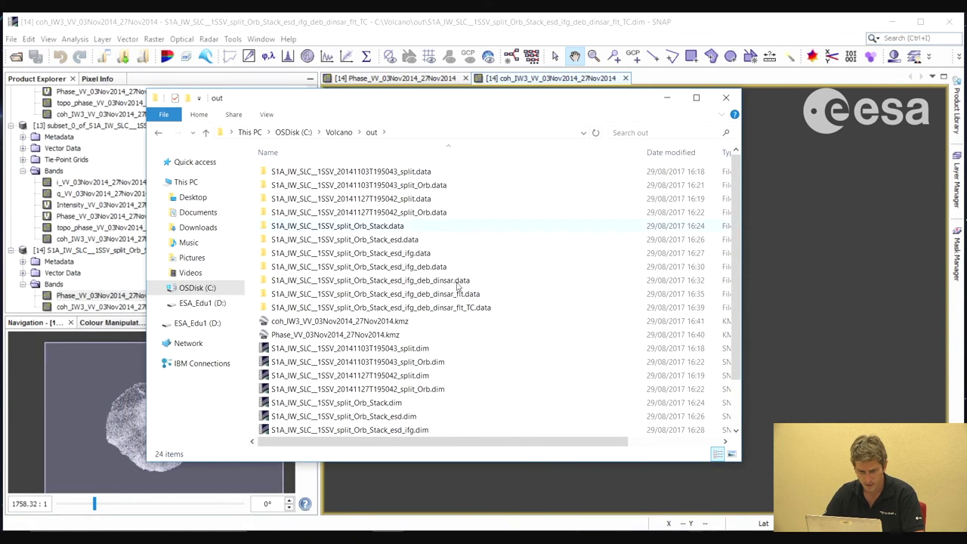
double_click(338, 337)
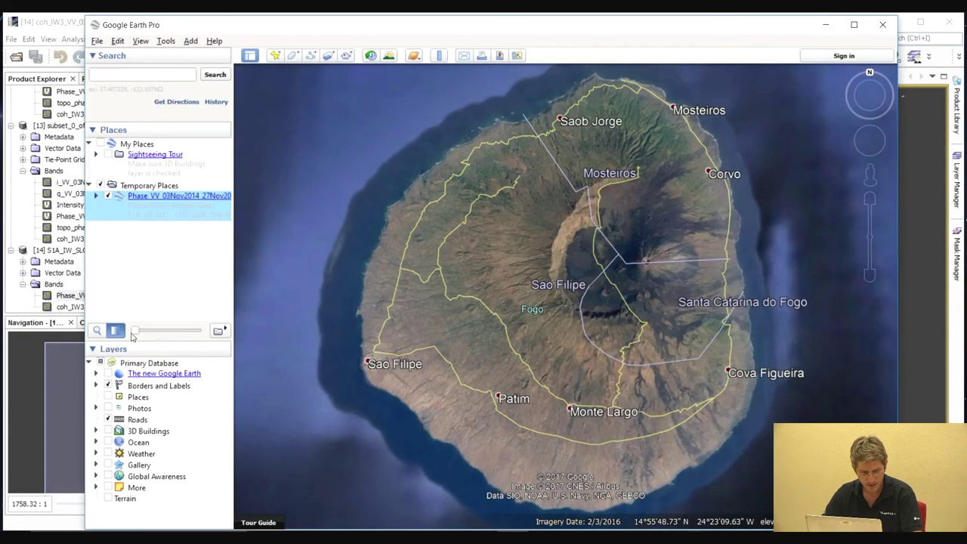
click(142, 332)
drag(142, 335, 193, 331)
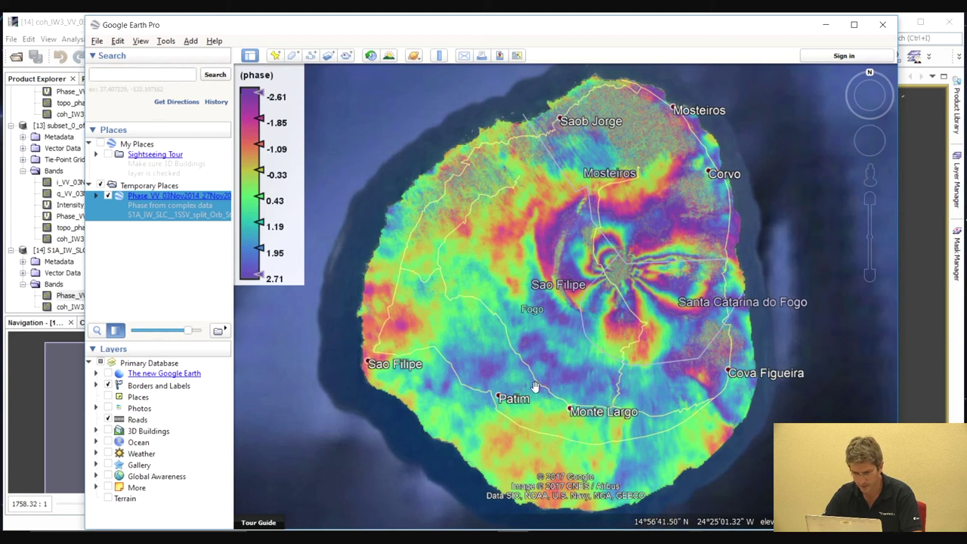
Compare the phase fringes with the satellite imagery by fading the overlay to fully transparent and back to opaque.
drag(583, 394, 538, 390)
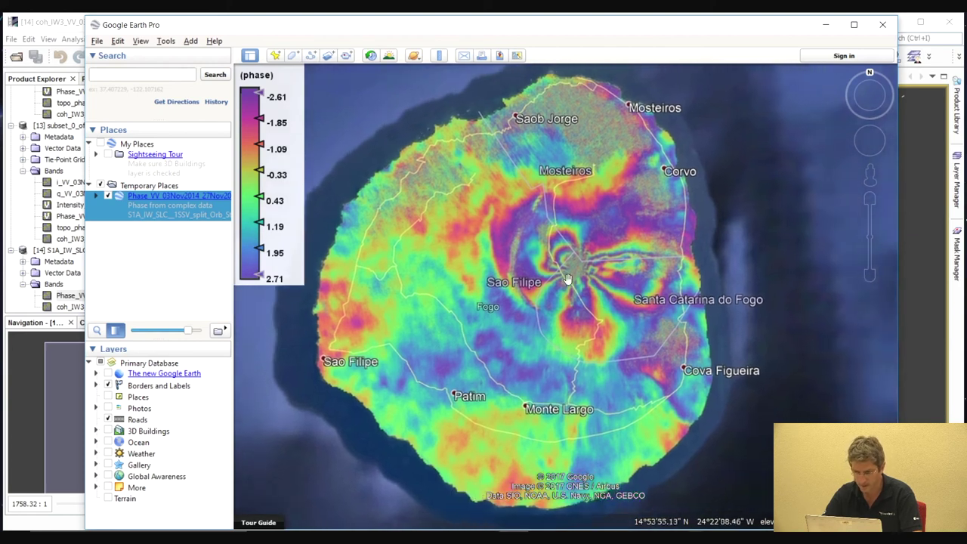
drag(187, 335, 133, 335)
click(99, 333)
click(115, 333)
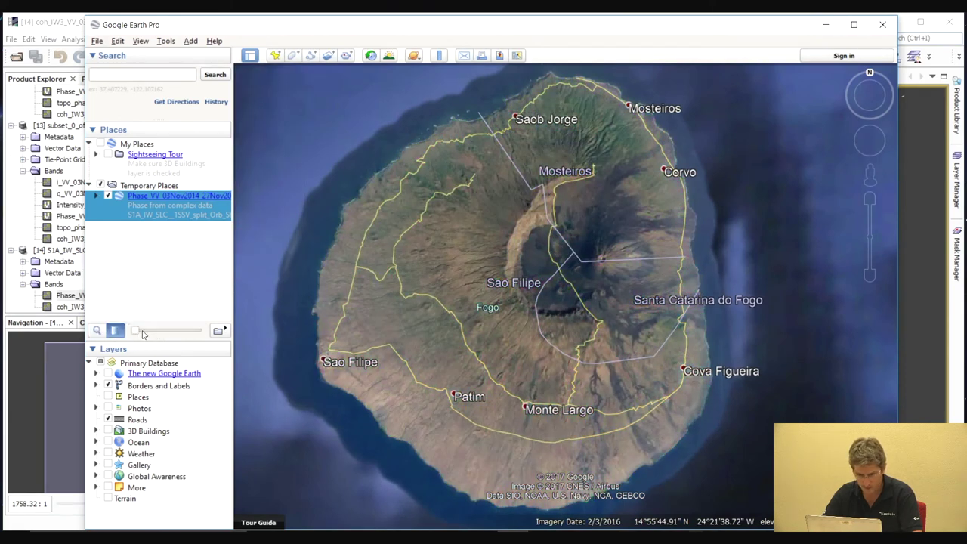
drag(144, 334, 198, 333)
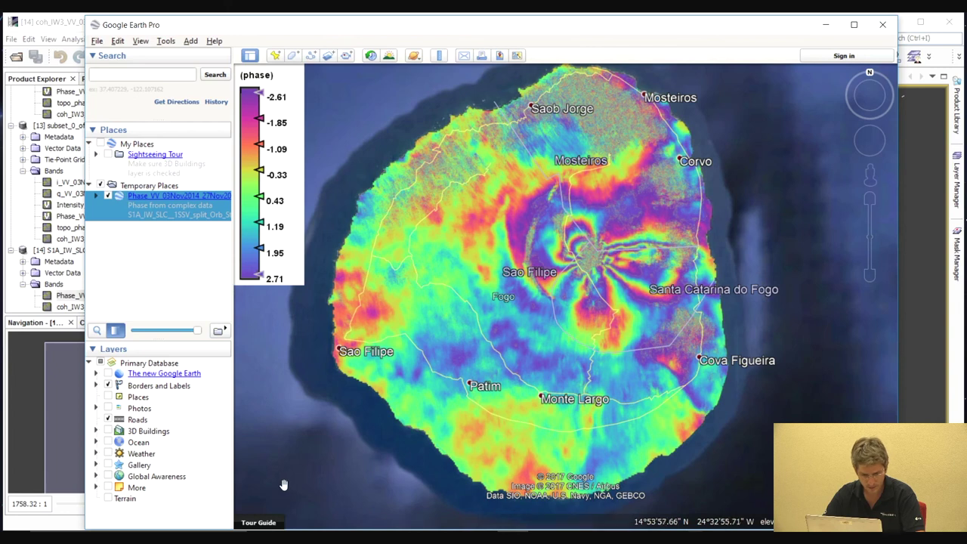
Open coh_IW3_VV_03Nov2014_27Nov2014.kmz from the out folder in Google Earth Pro and inspect the coherence overlay on the island.
key(alt+Tab)
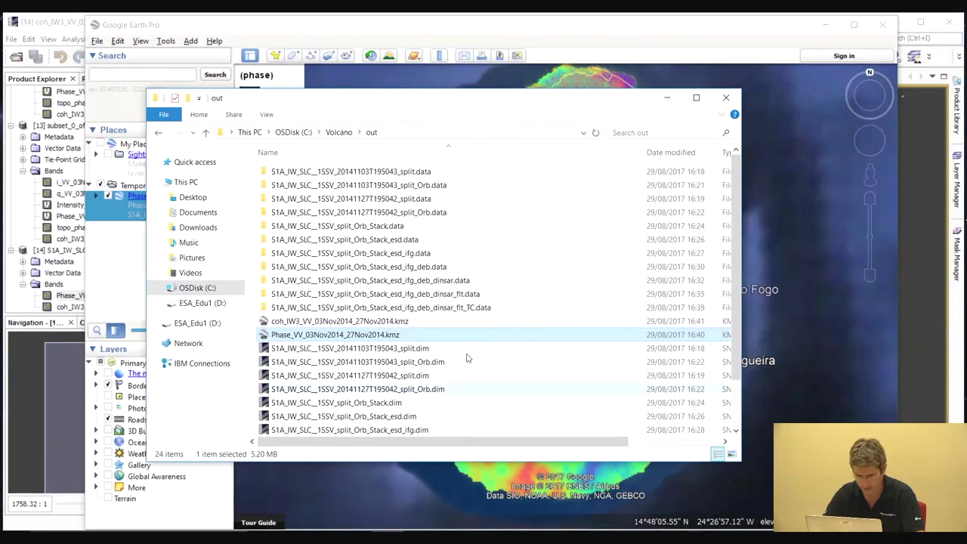
double_click(355, 322)
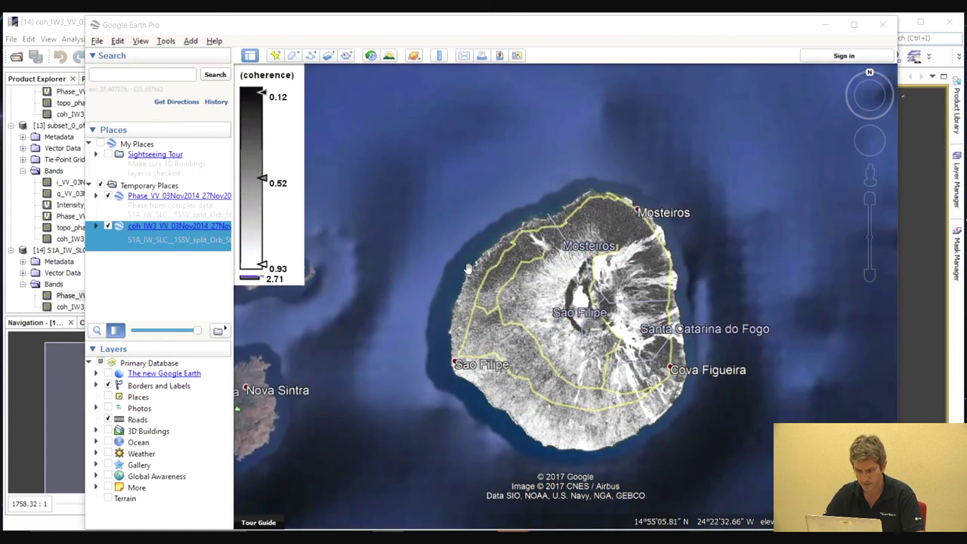
scroll(576, 312, up, 3)
scroll(576, 312, down, 3)
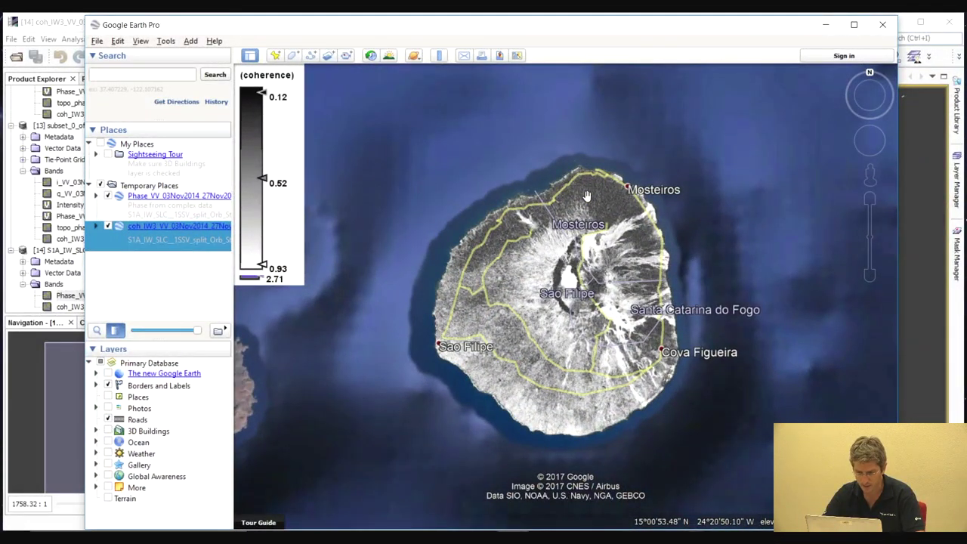
Fade the coherence overlay to fully transparent and hide the Phase_VV_03Nov2014_27Nov2014 overlay.
drag(194, 331, 136, 331)
click(142, 209)
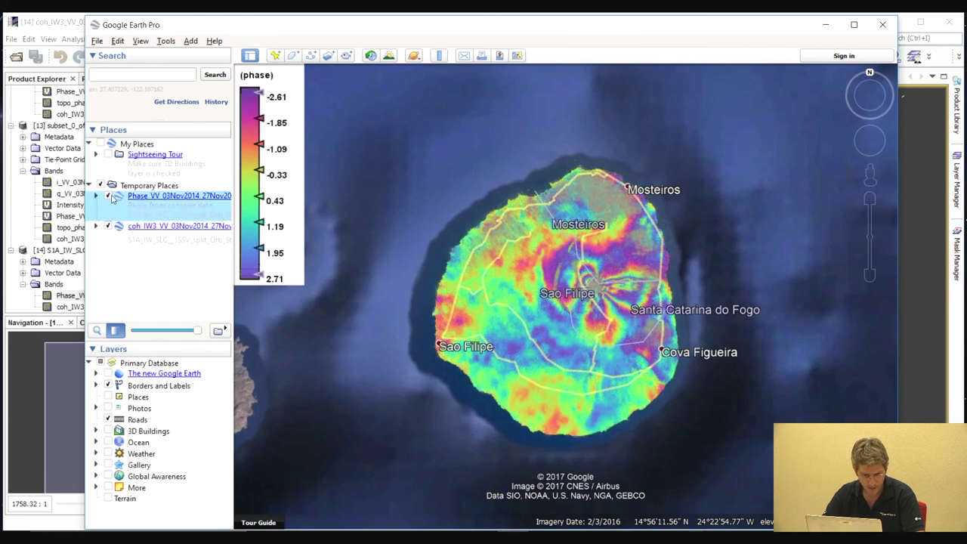
click(107, 195)
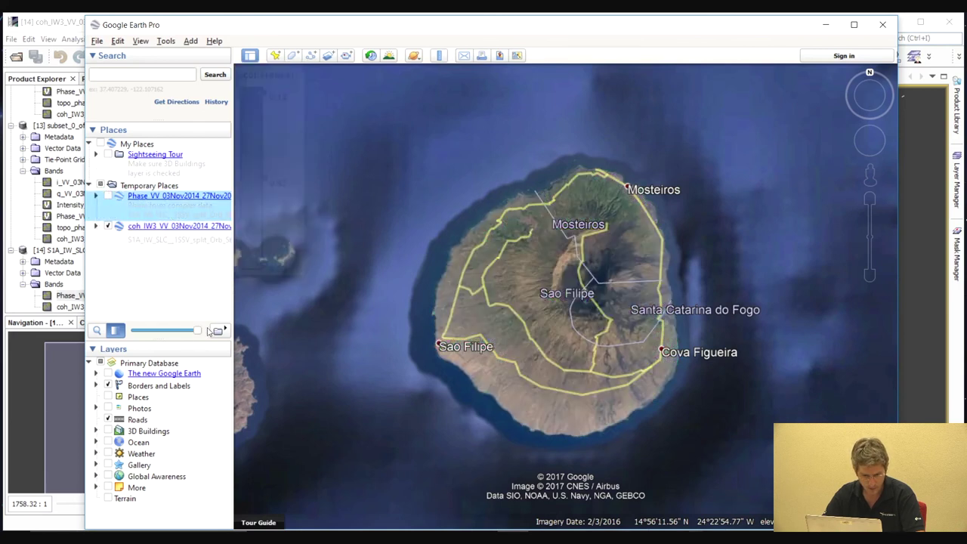
Compare coherence with the satellite imagery by restoring the coherence overlay to full opacity, and make it slightly transparent over the volcano's caldera.
click(160, 242)
drag(140, 334, 98, 333)
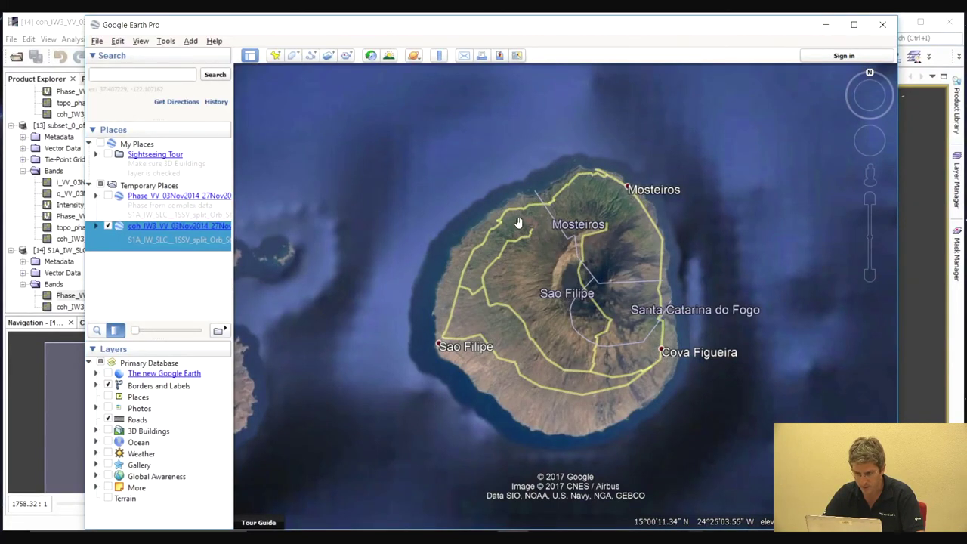
click(161, 333)
drag(161, 333, 198, 331)
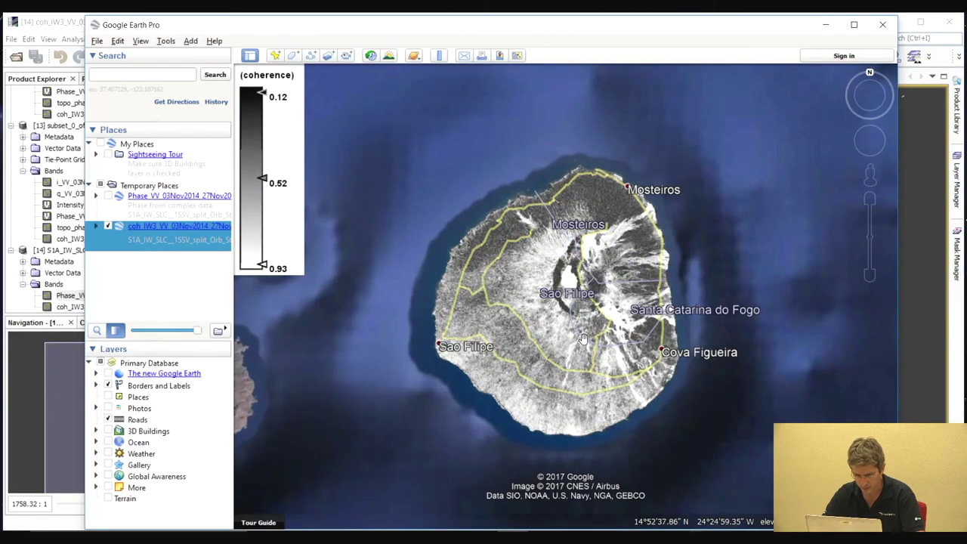
scroll(583, 338, up, 3)
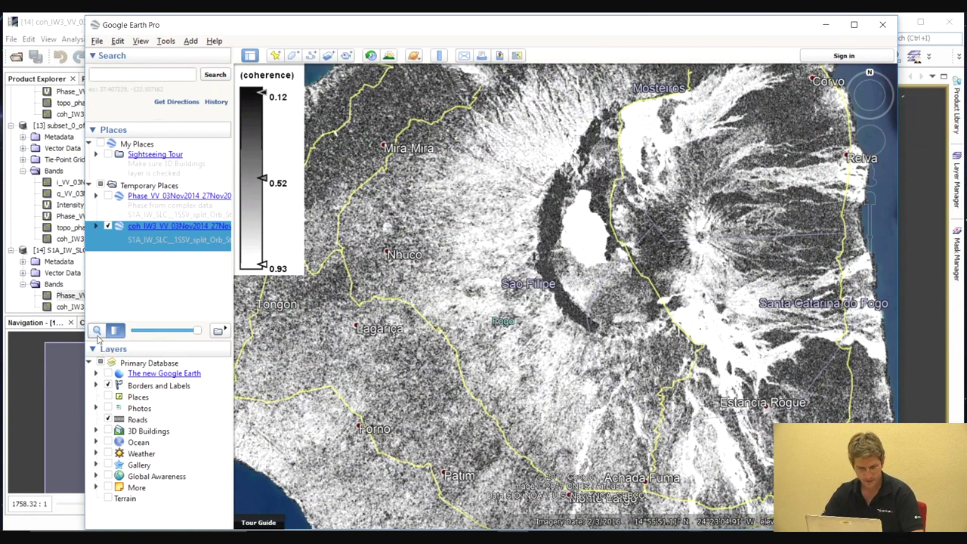
mouse_move(191, 336)
mouse_down()
mouse_move(85, 343)
mouse_move(217, 334)
mouse_move(133, 333)
mouse_move(184, 333)
mouse_up()
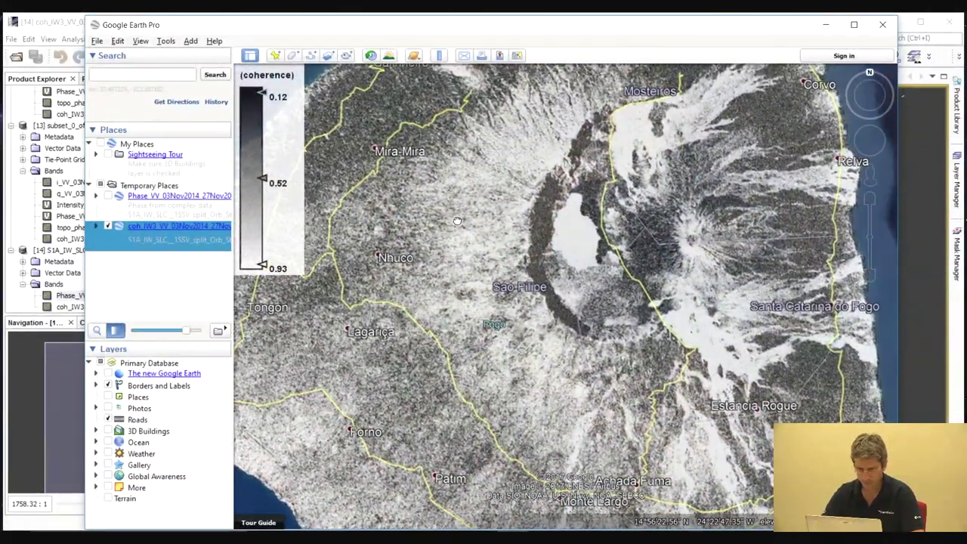